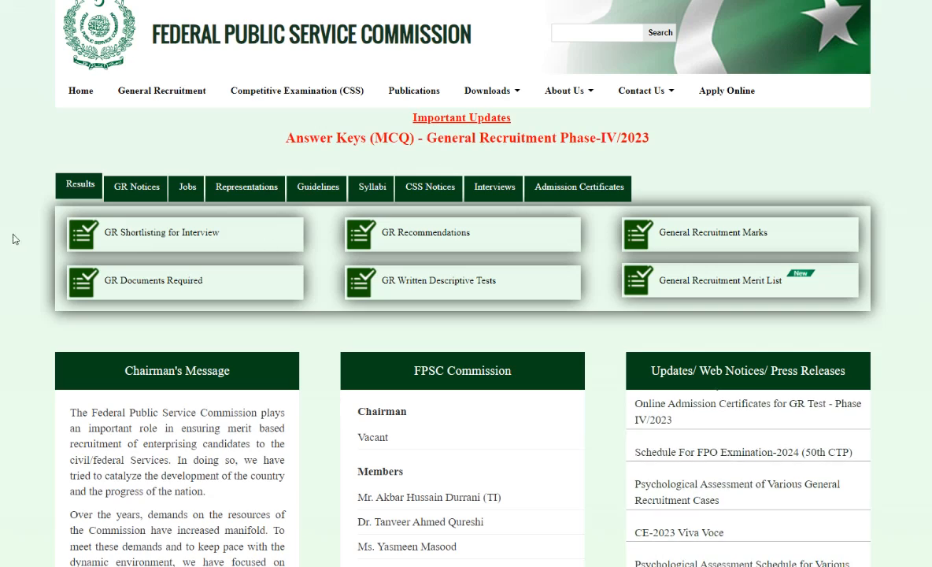
- Look over the FPSC home page, including the results links, commission members, latest updates and footer contact details
scroll(23, 154, down, 2)
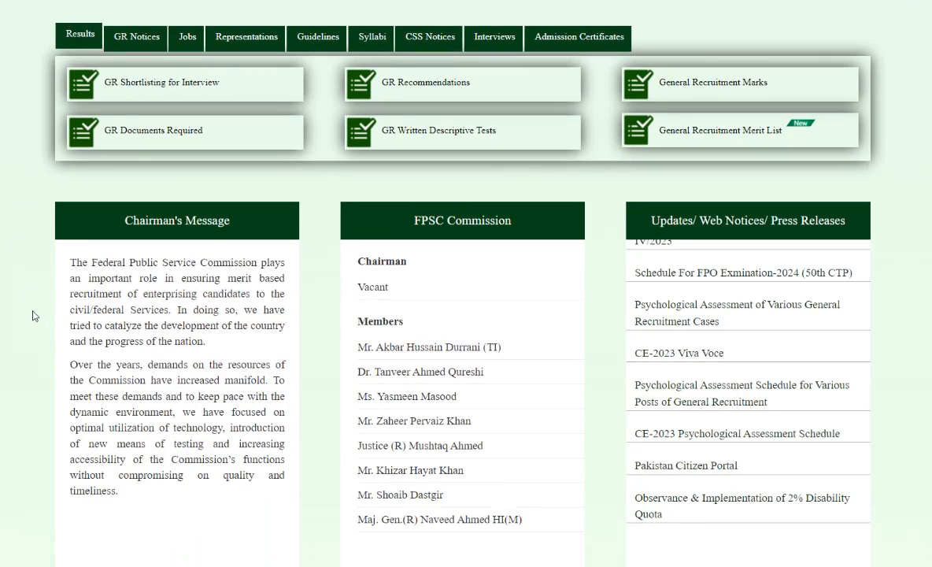
scroll(37, 315, down, 6)
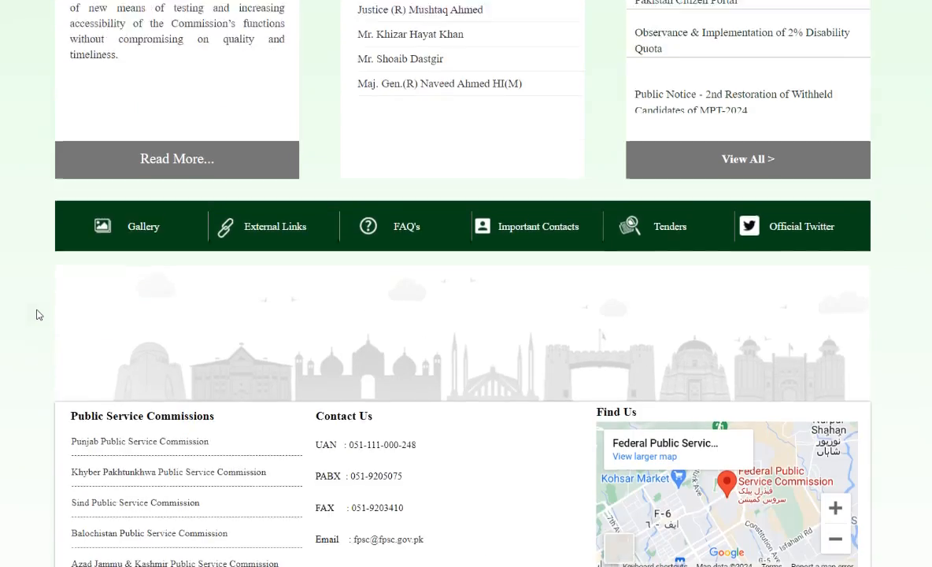
scroll(36, 318, up, 5)
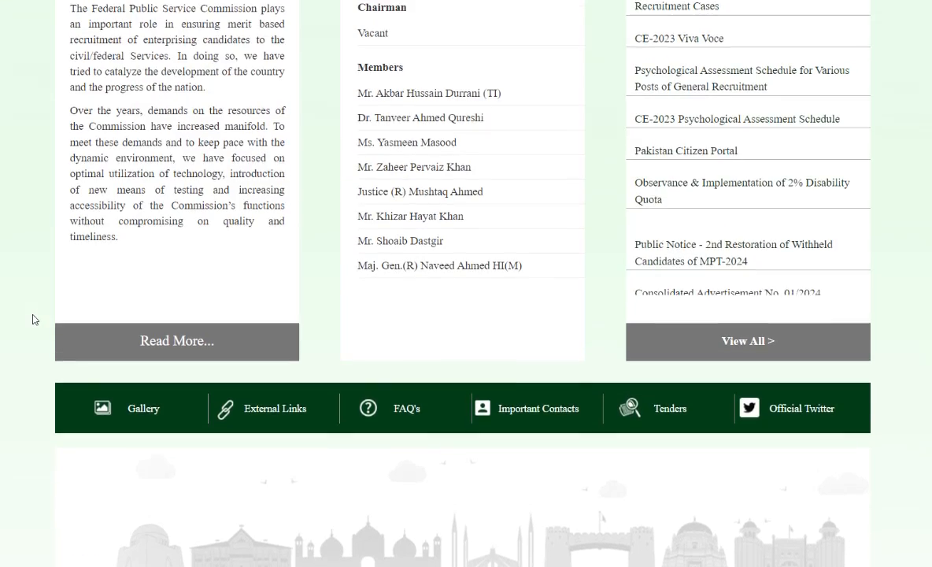
scroll(35, 319, up, 3)
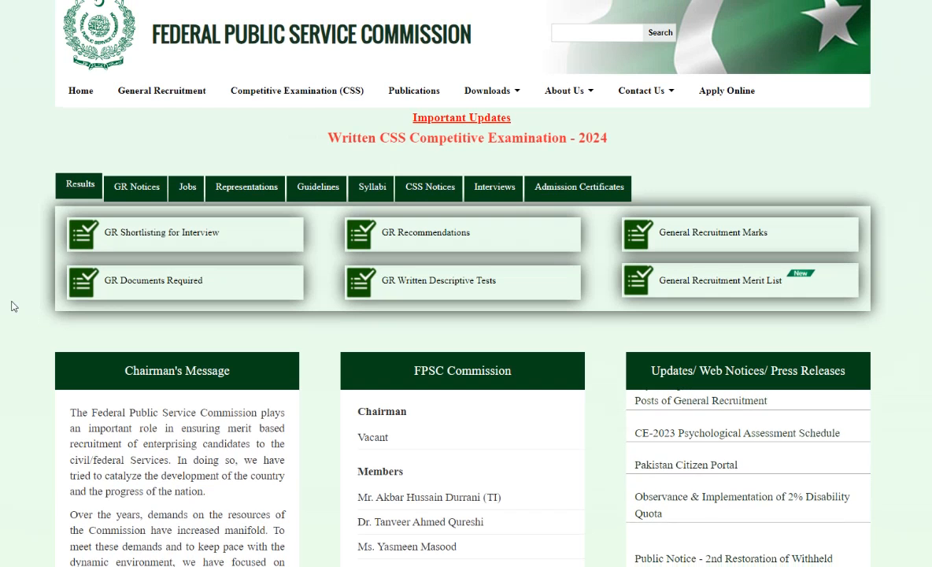
scroll(14, 264, down, 1)
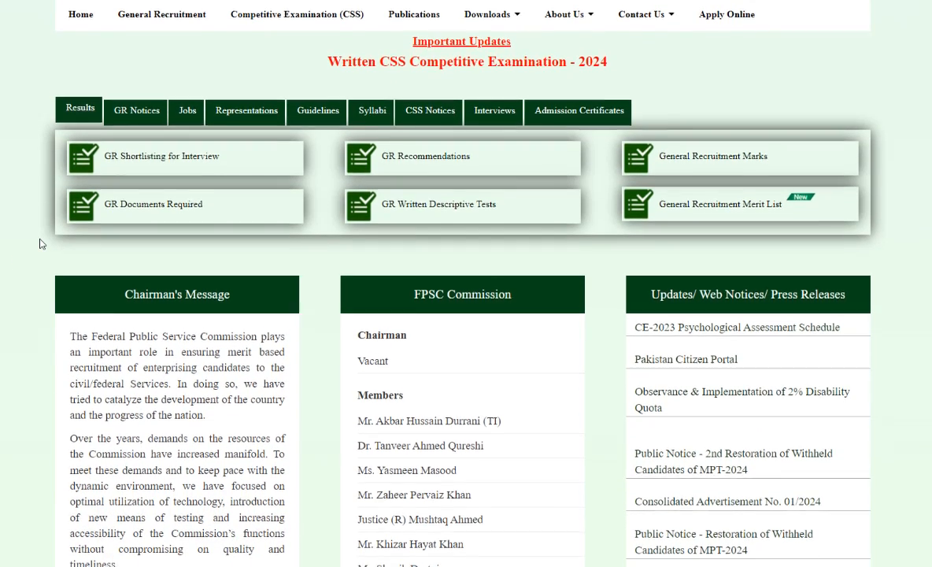
scroll(40, 244, down, 3)
scroll(42, 256, down, 1)
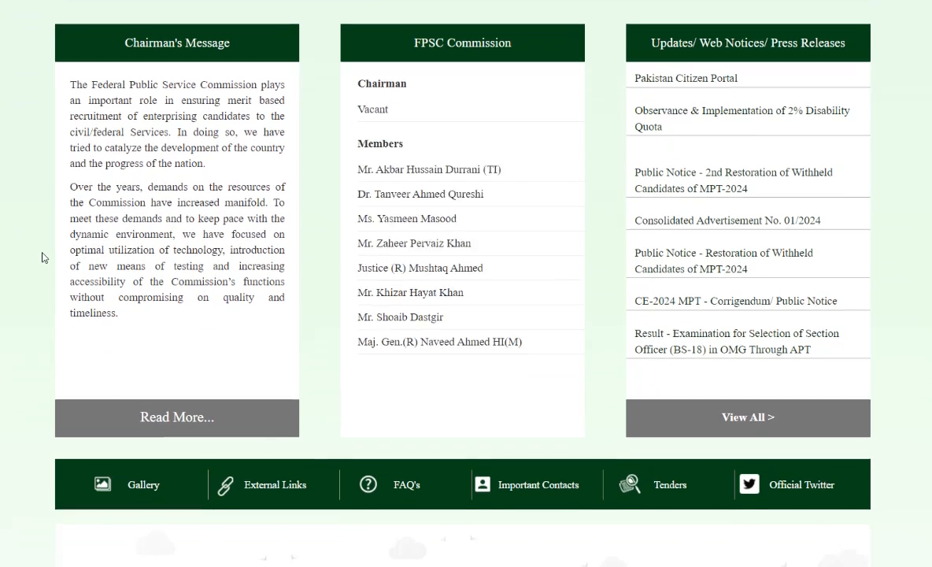
scroll(41, 268, up, 5)
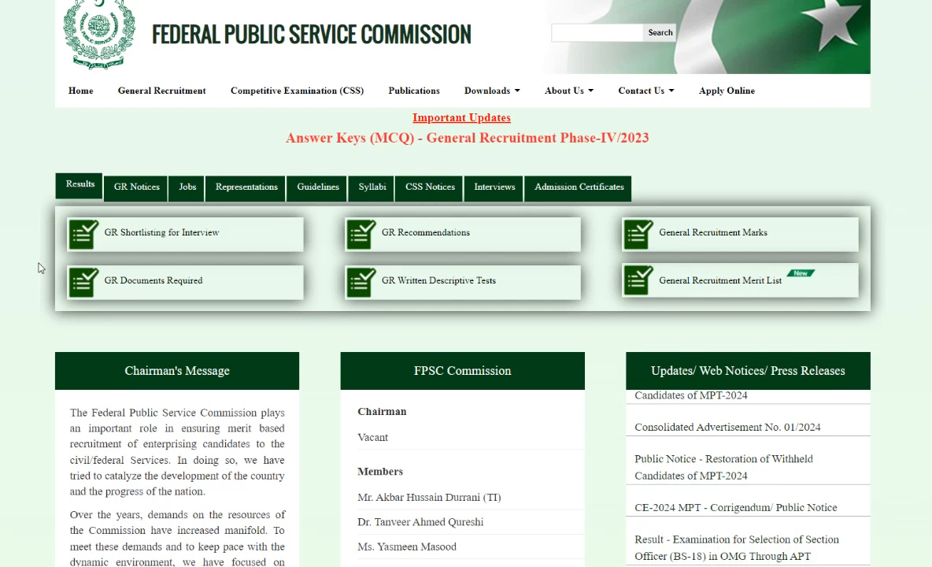
scroll(42, 267, down, 2)
scroll(42, 269, down, 3)
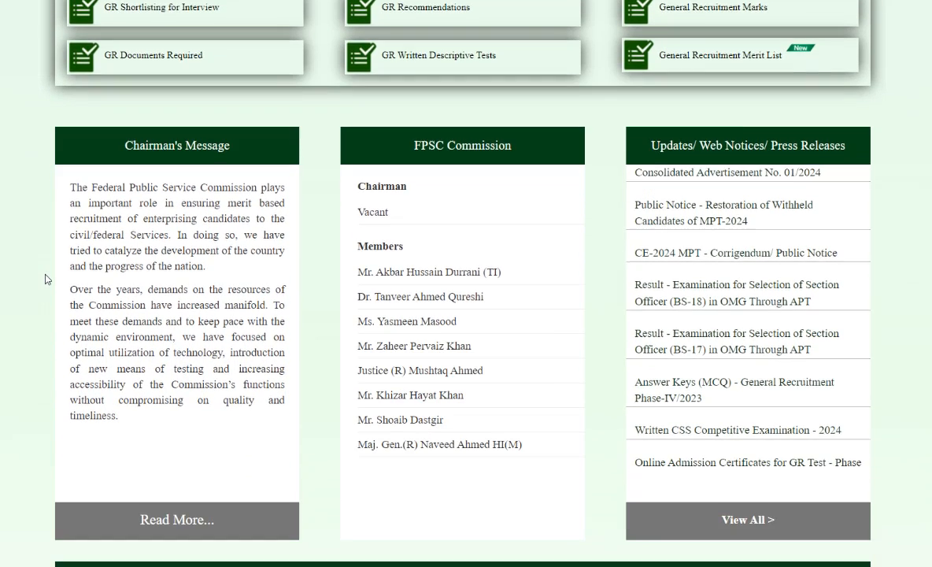
scroll(45, 290, down, 1)
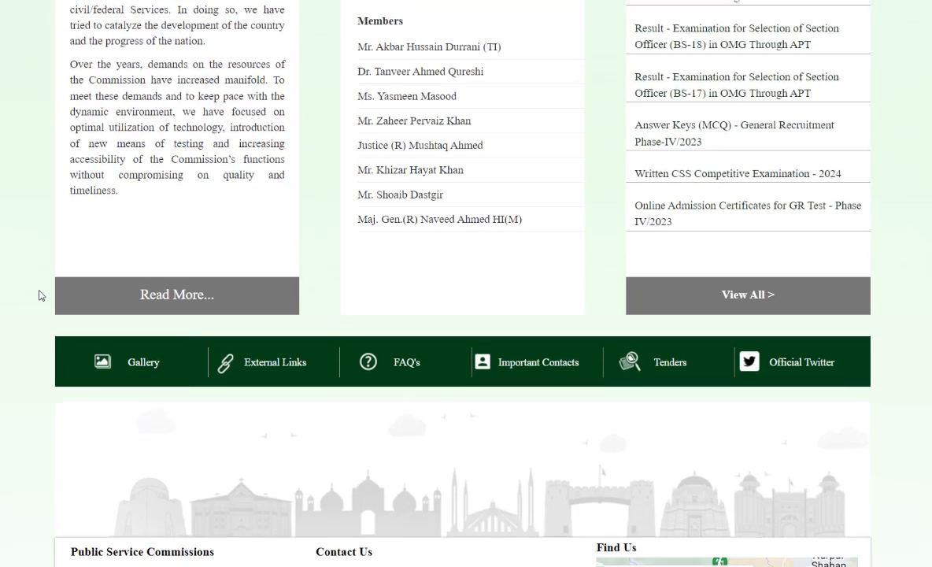
scroll(33, 307, down, 2)
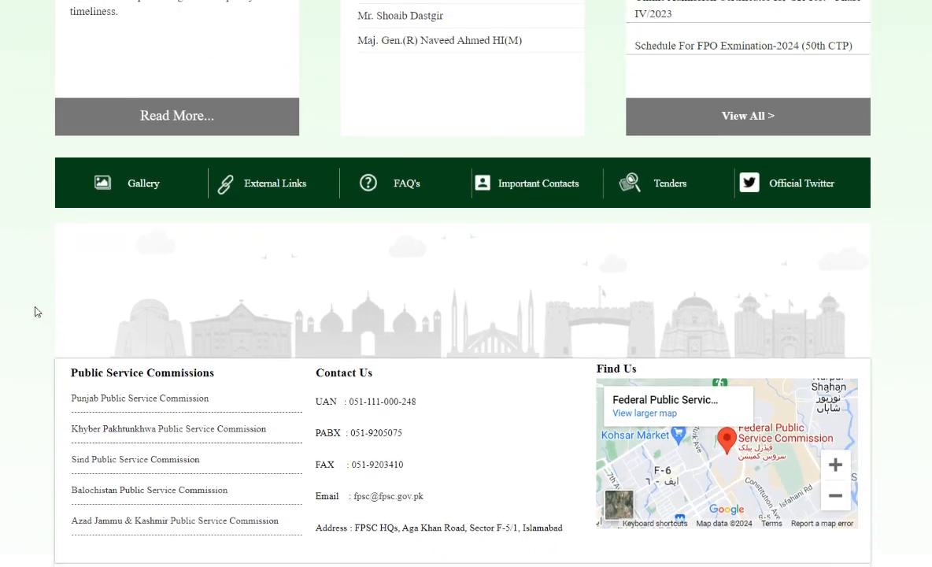
scroll(44, 331, up, 5)
scroll(45, 334, up, 3)
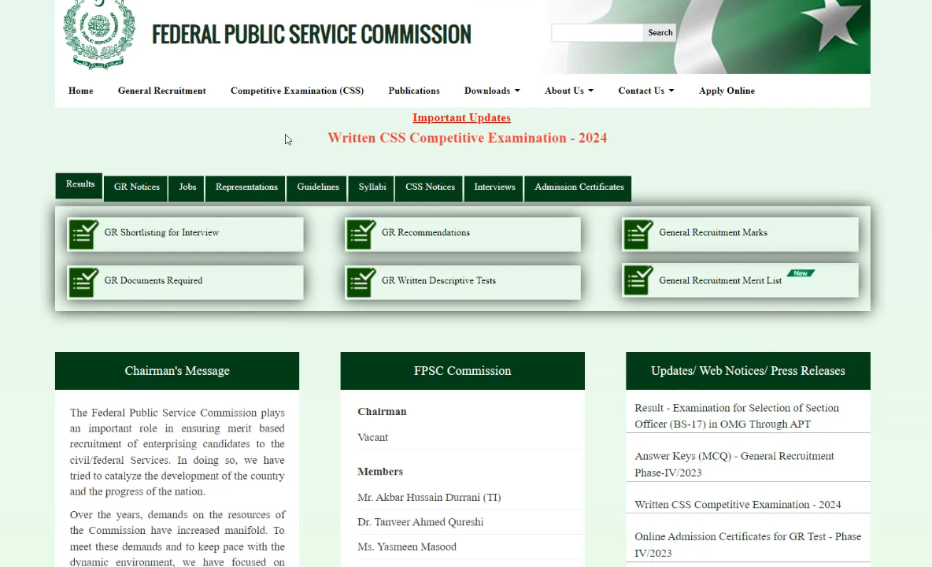
- Open the Forms page of the Downloads section and look over the available forms
mouse_move(498, 91)
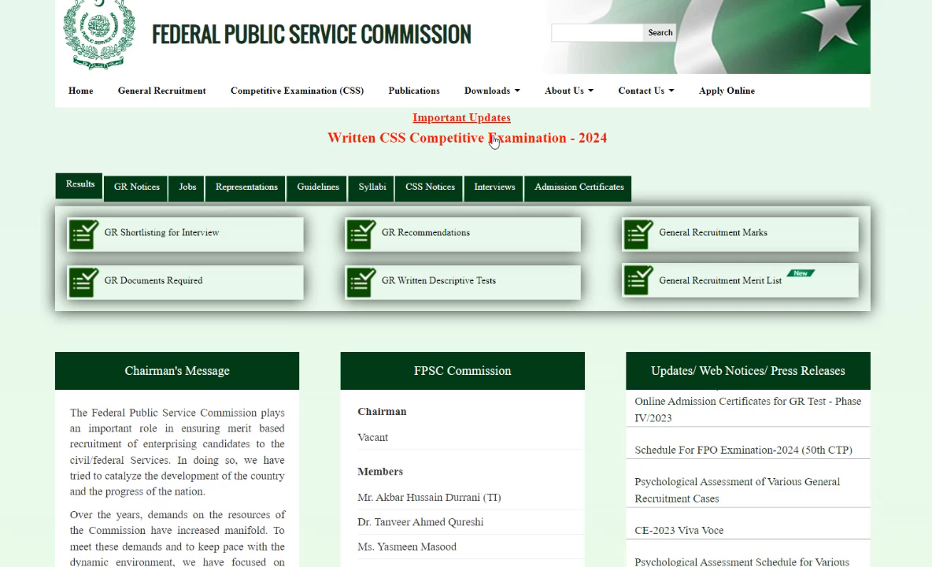
click(621, 2)
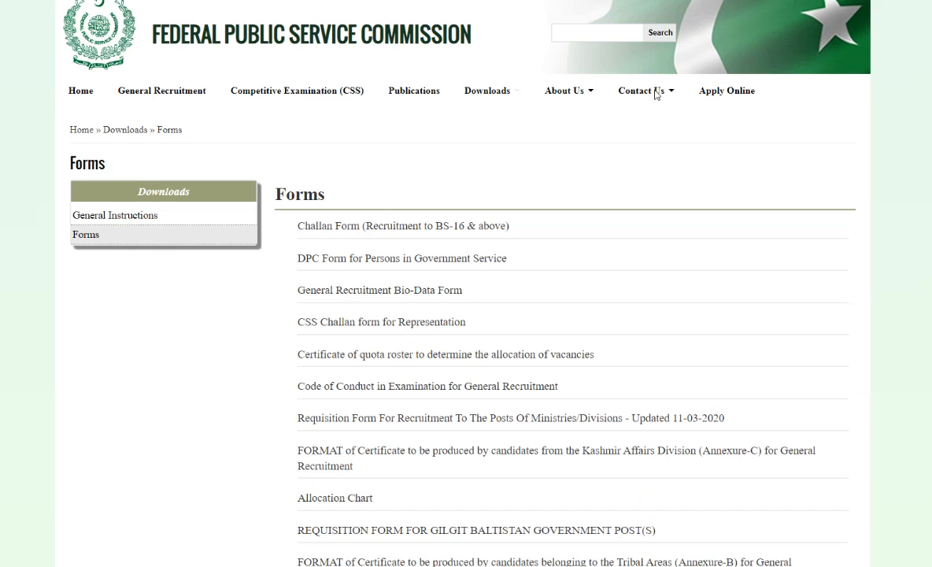
drag(284, 226, 486, 539)
click(120, 374)
scroll(236, 378, down, 1)
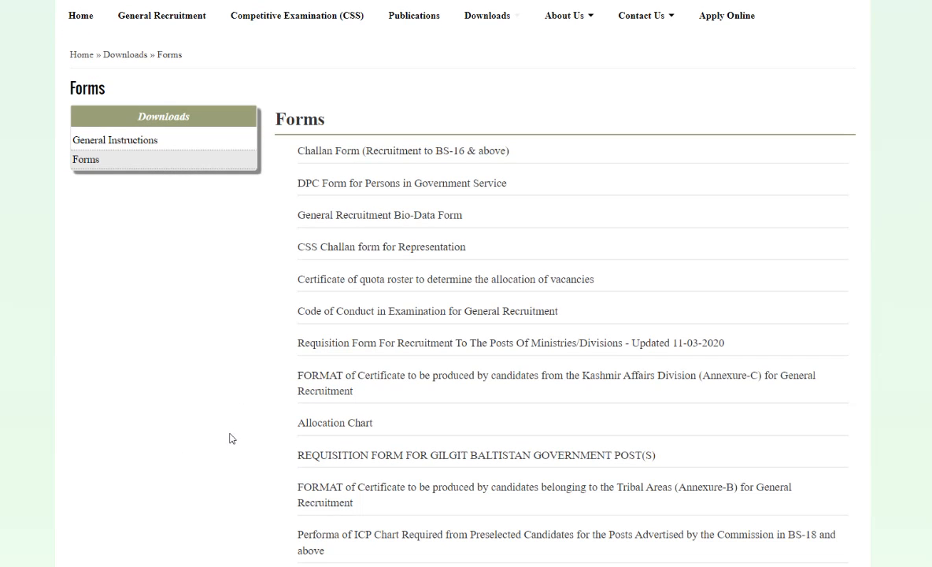
scroll(232, 433, up, 1)
- Examine the first entries in the forms list, especially the Challan Form (Recruitment to BS-16 & above)
drag(264, 306, 570, 282)
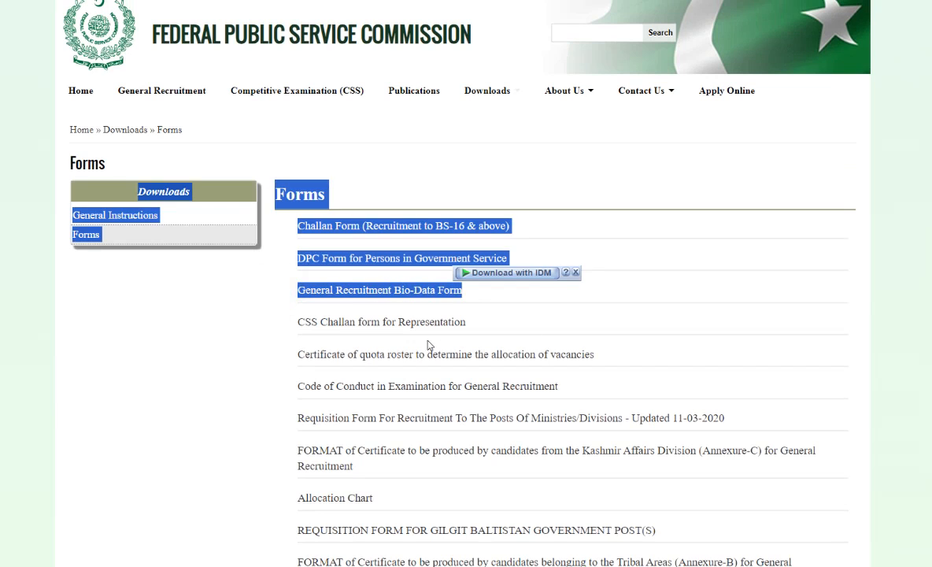
drag(510, 324, 243, 352)
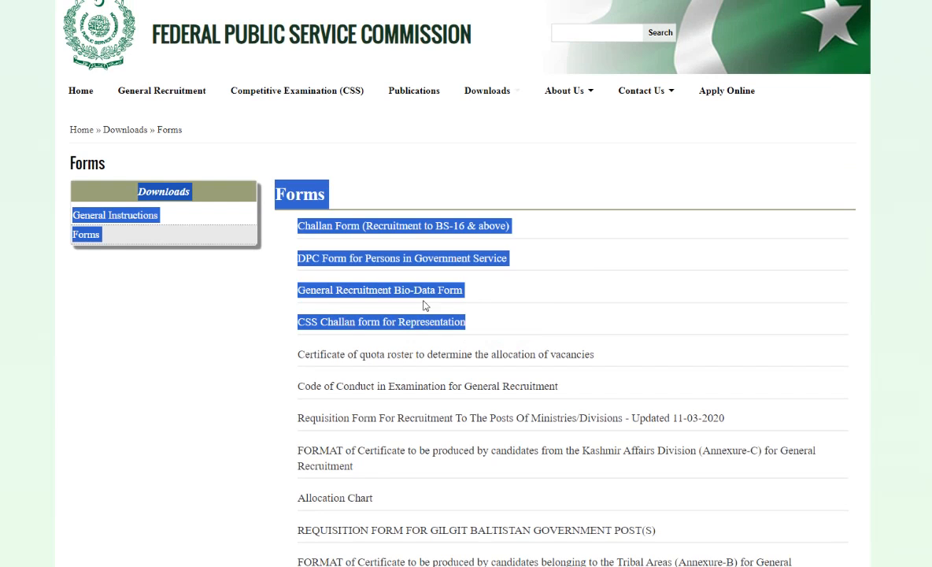
click(175, 336)
drag(511, 227, 271, 183)
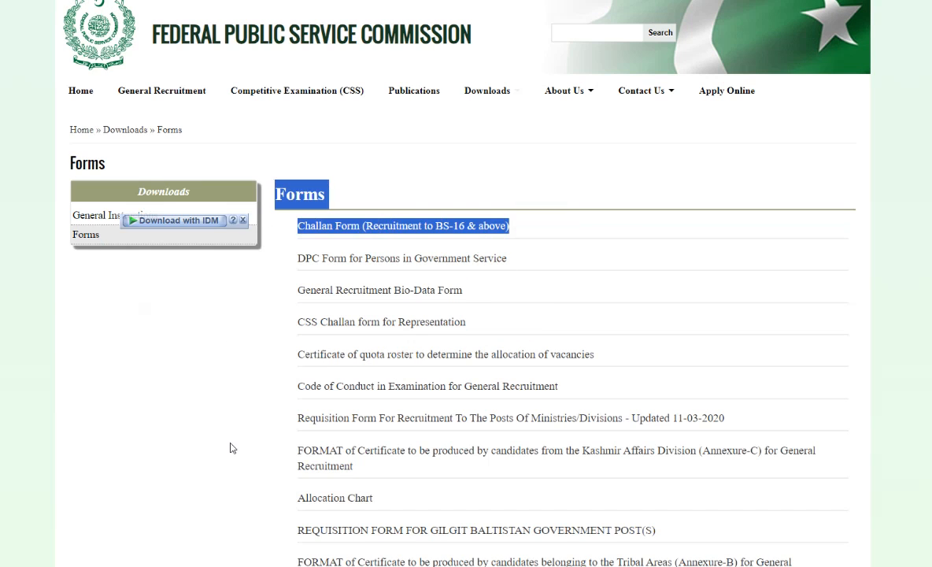
click(229, 453)
scroll(229, 441, down, 1)
scroll(229, 440, down, 2)
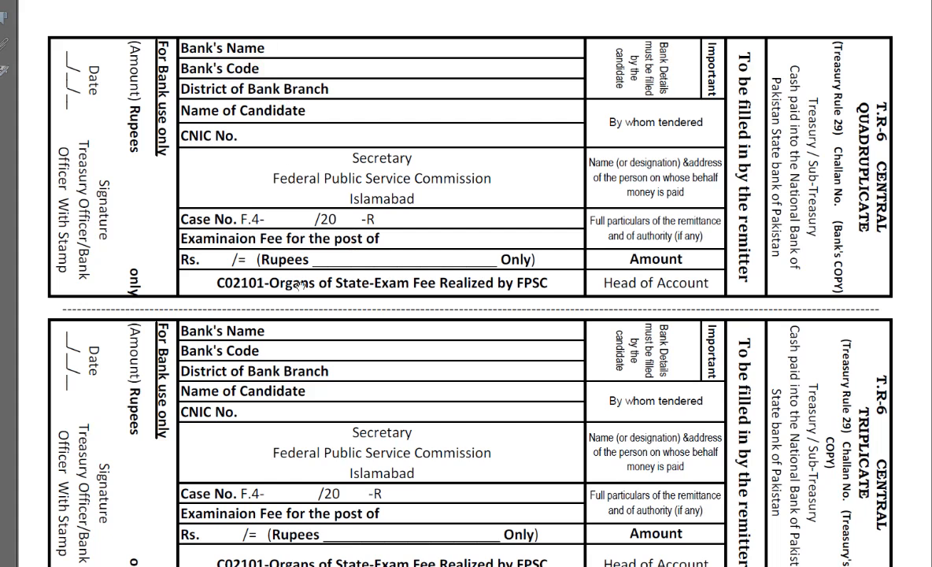
- Examine the bank's quadruplicate copy of the challan form, including the remitter fields and the bank-use amount area
drag(306, 297, 307, 273)
drag(316, 182, 325, 273)
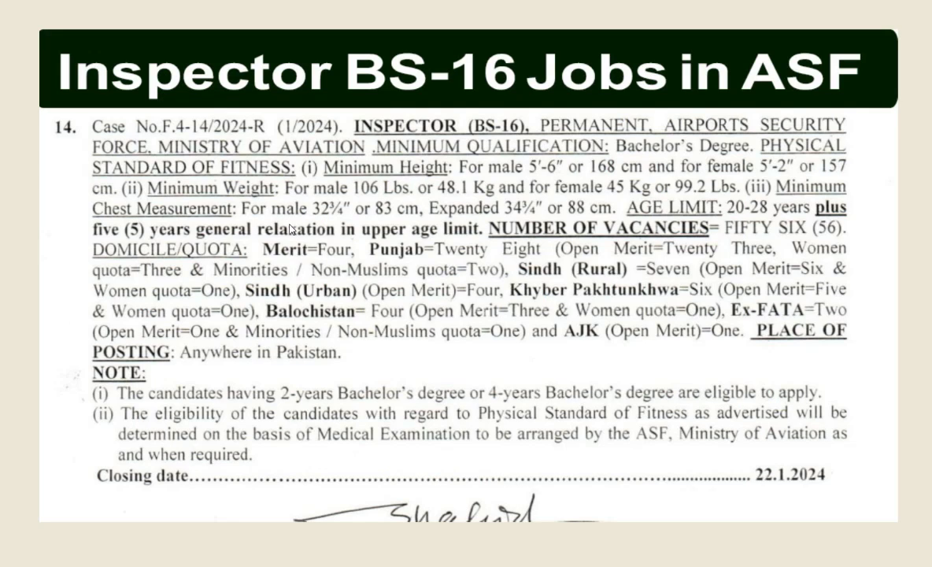
click(82, 124)
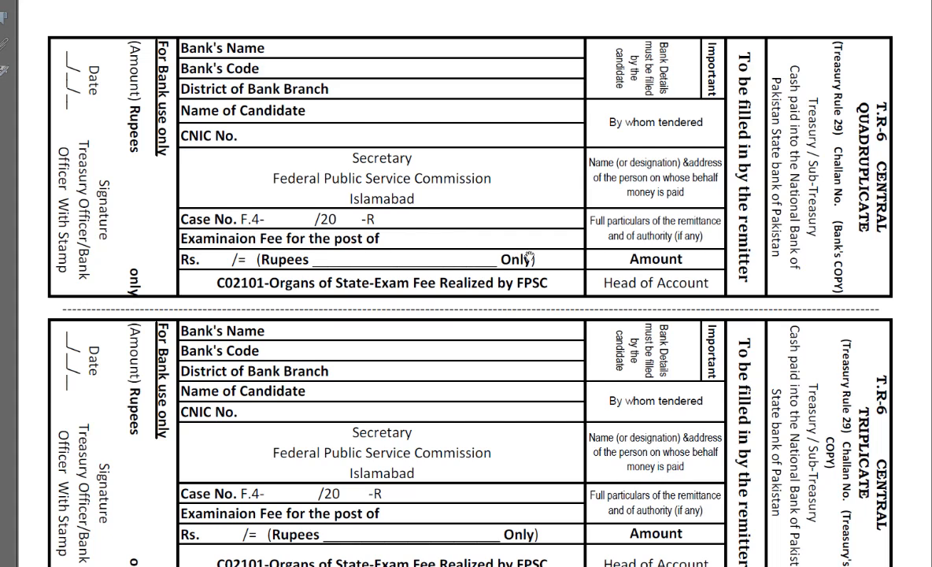
scroll(350, 444, down, 5)
scroll(38, 82, up, 5)
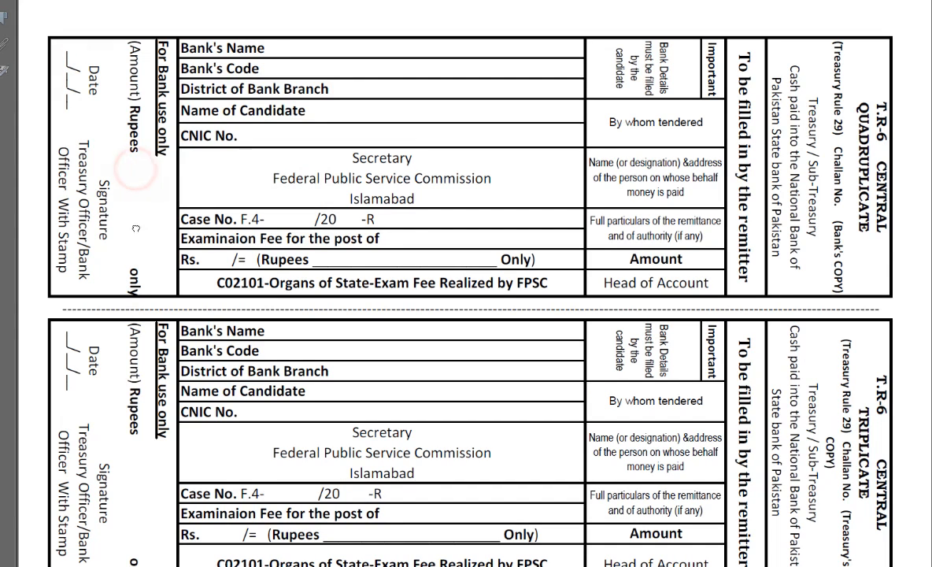
click(130, 47)
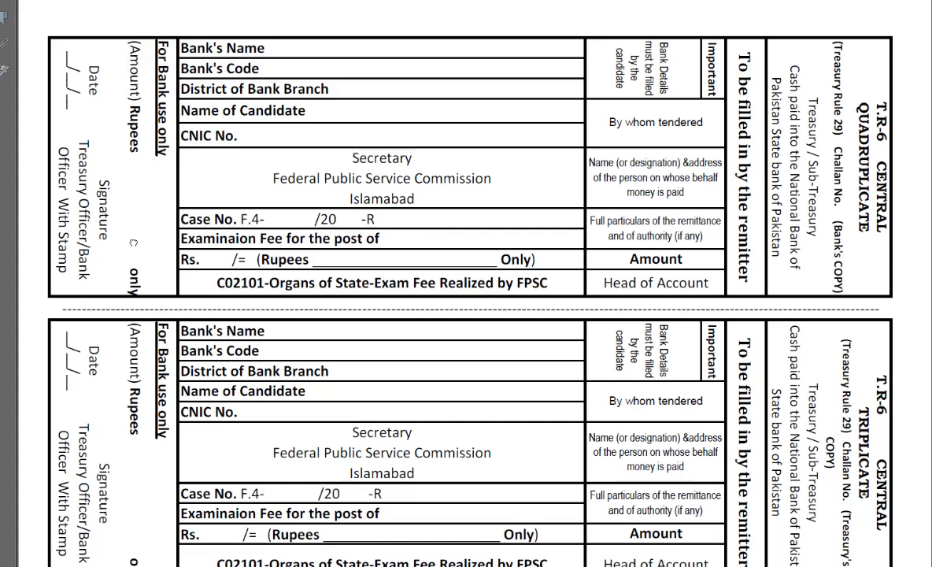
click(129, 210)
click(129, 211)
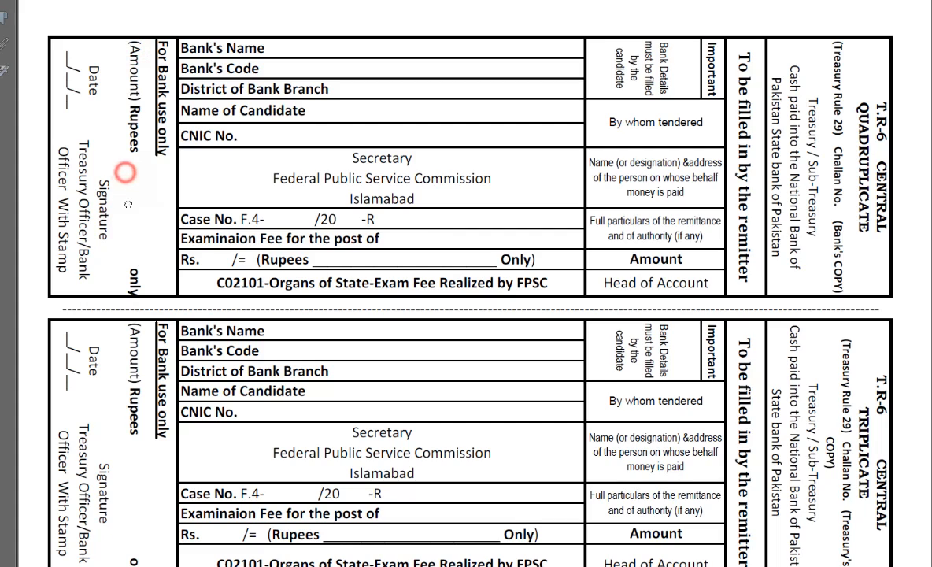
- Review the remaining challan copies, including the treasury's triplicate and the candidate's duplicate
scroll(157, 391, down, 1)
scroll(308, 410, down, 8)
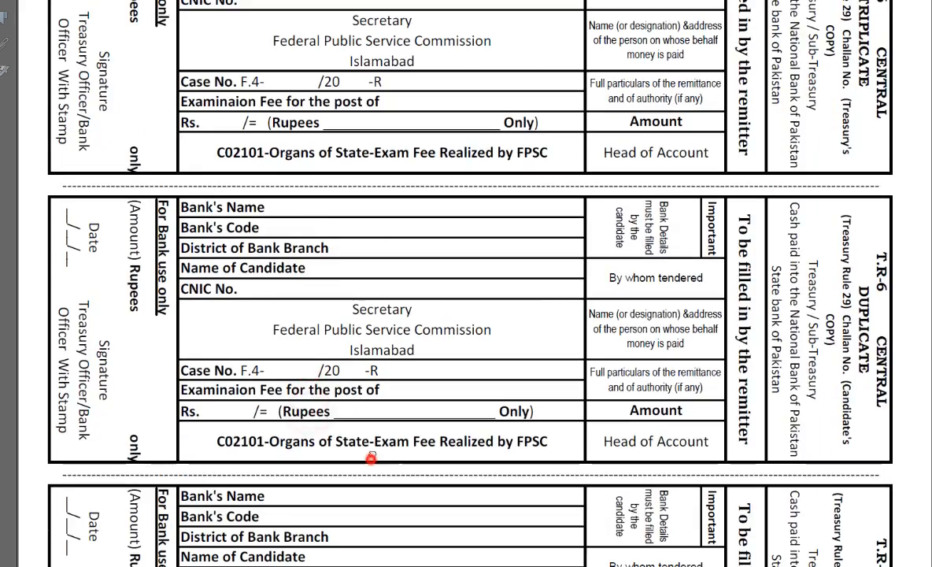
scroll(376, 183, up, 8)
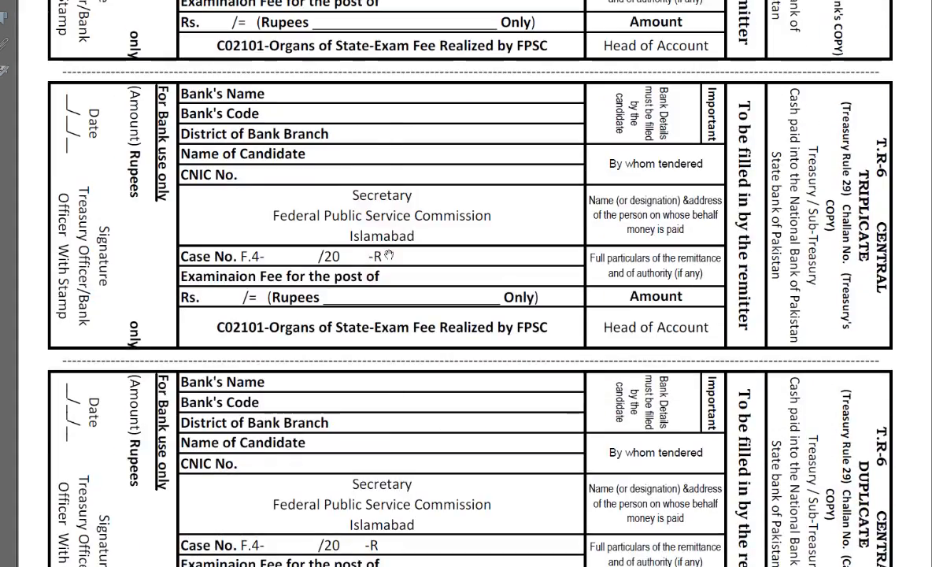
scroll(381, 413, down, 8)
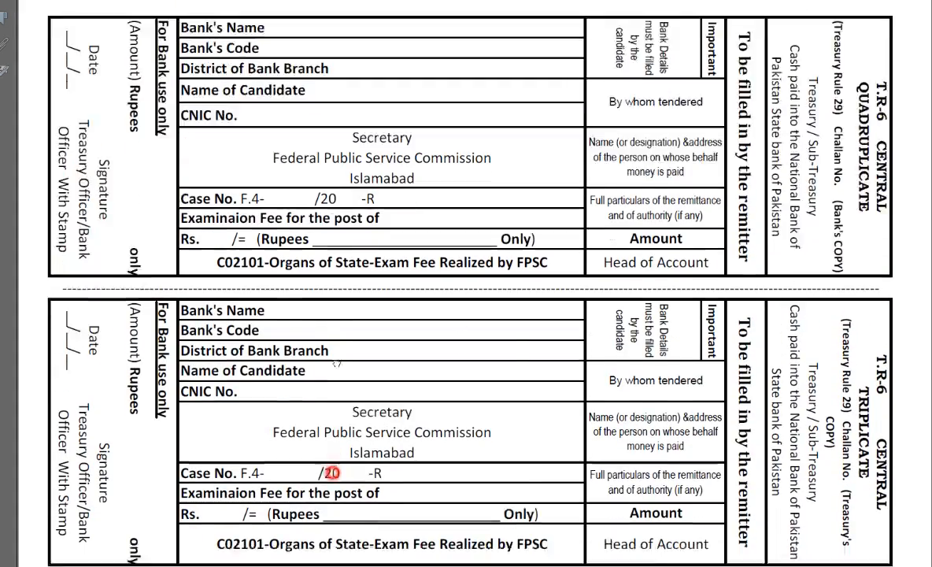
scroll(419, 358, up, 8)
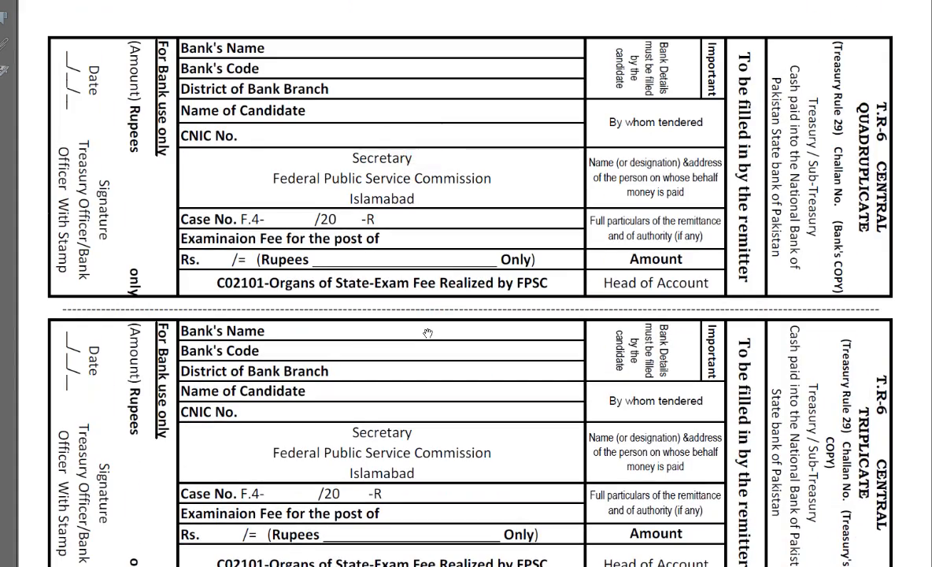
scroll(462, 425, down, 4)
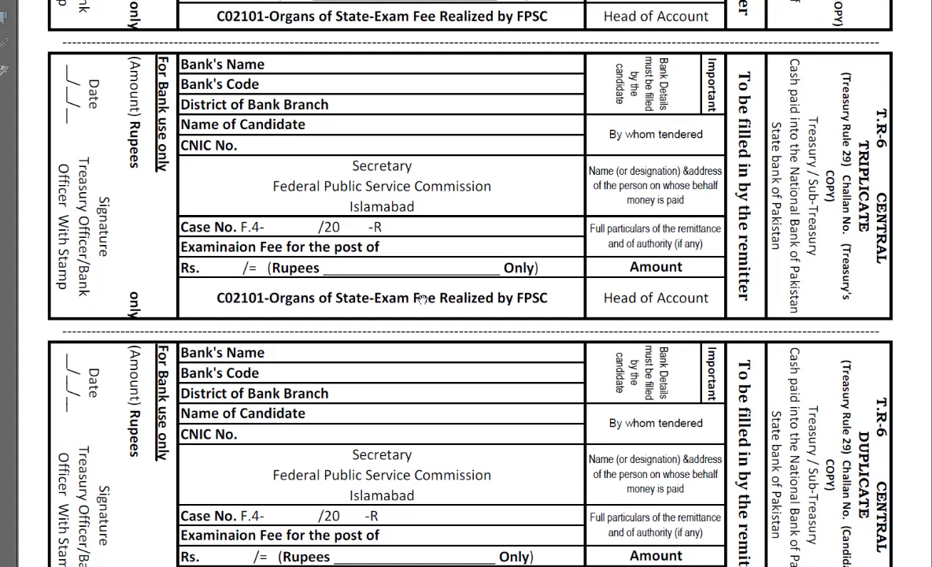
drag(423, 299, 426, 246)
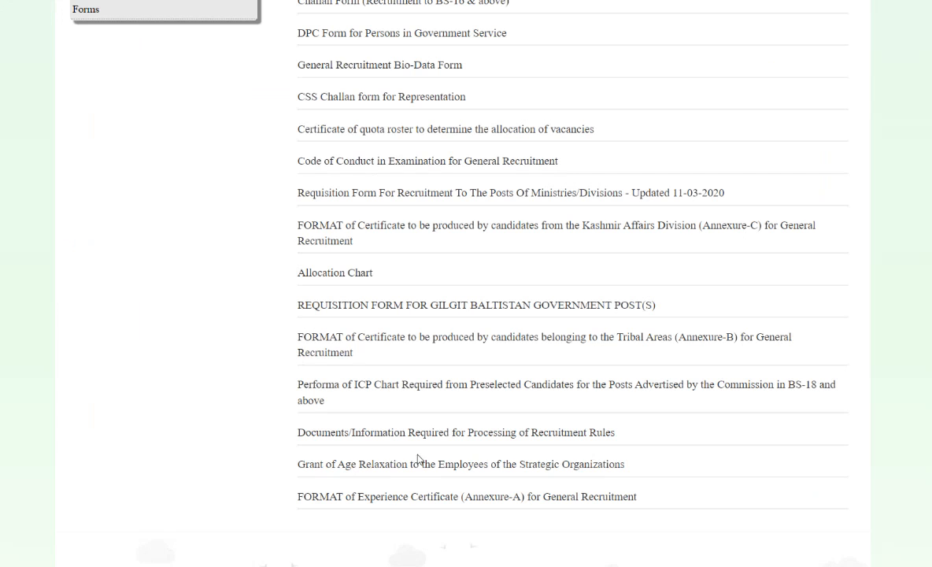
scroll(475, 252, up, 3)
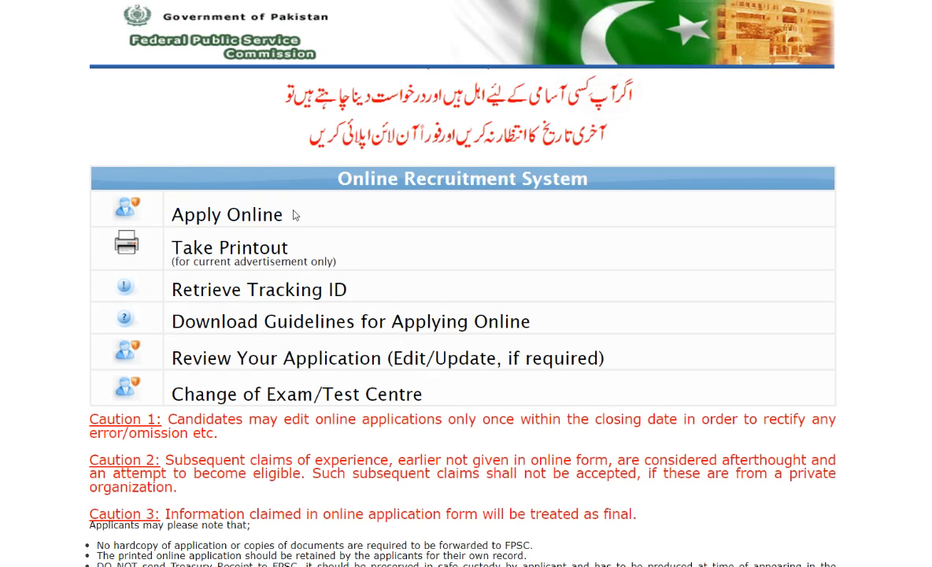
- Highlight each Online Recruitment System option in turn, from Apply Online through Change of Exam/Test Centre
drag(309, 211, 170, 215)
drag(303, 245, 167, 250)
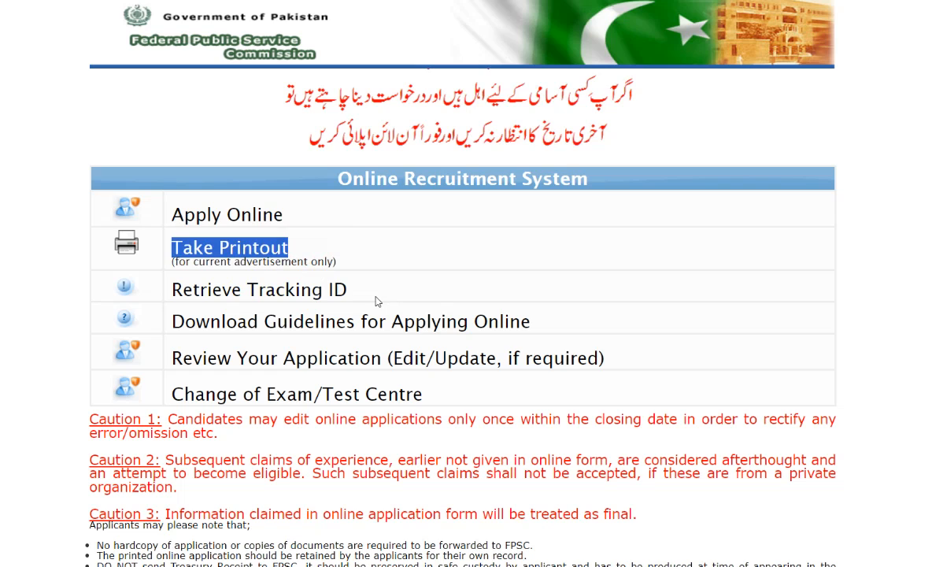
drag(352, 289, 157, 283)
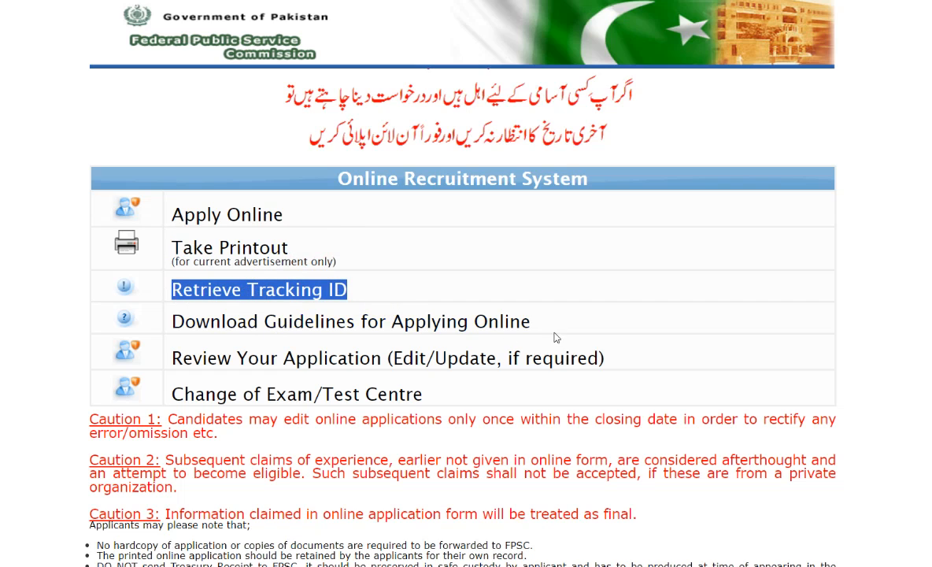
drag(543, 321, 164, 324)
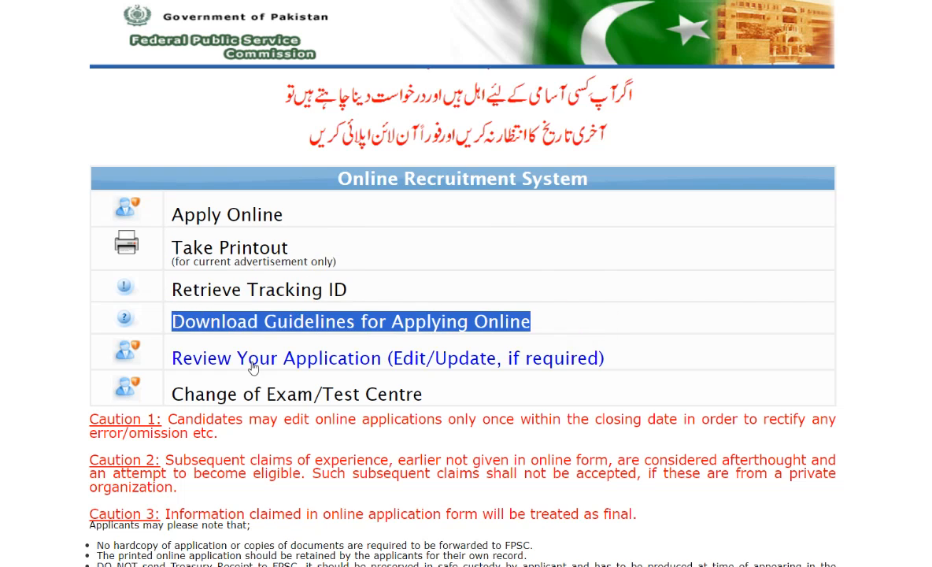
drag(629, 368, 155, 365)
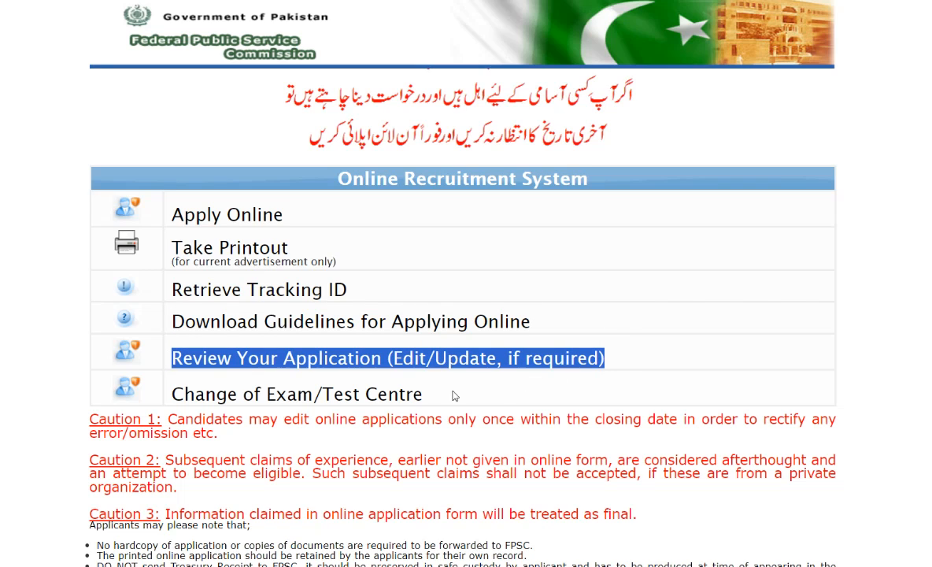
drag(454, 396, 185, 389)
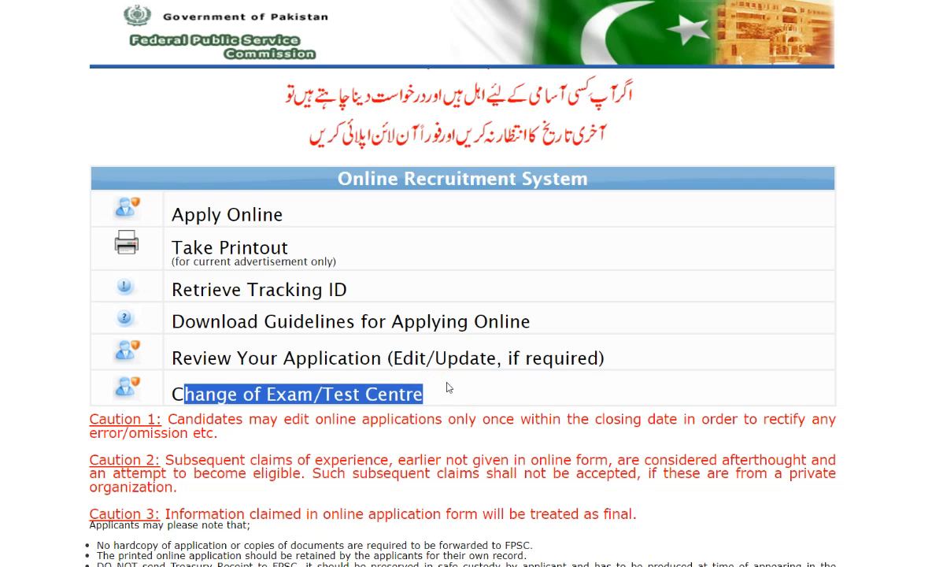
- Open the Apply Online application form and highlight its page-refresh countdown
scroll(449, 387, down, 1)
scroll(323, 449, up, 1)
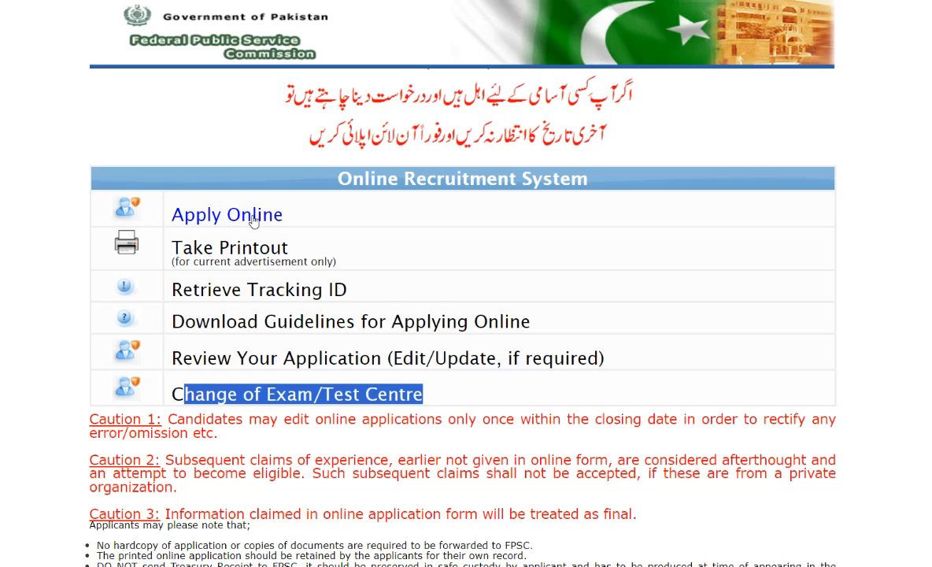
click(180, 209)
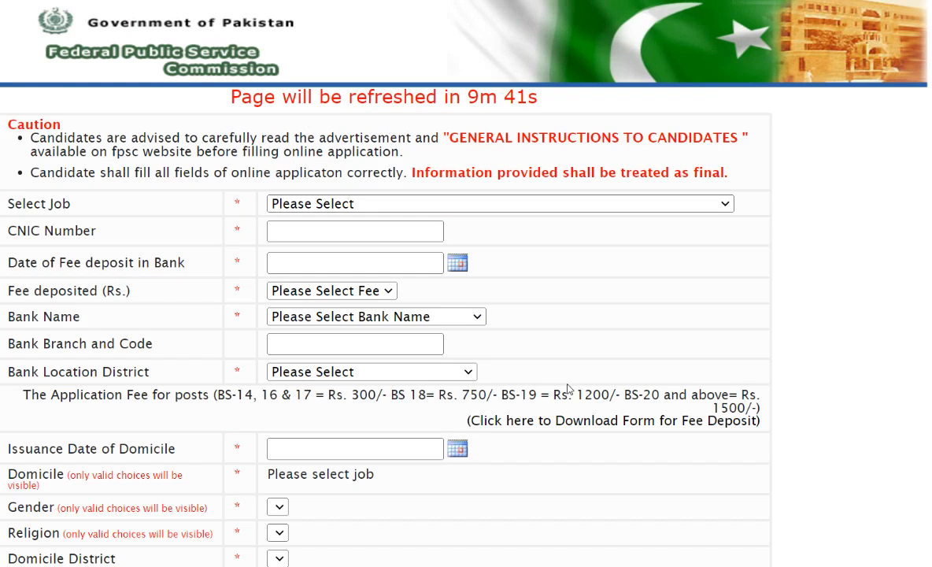
drag(226, 106, 377, 122)
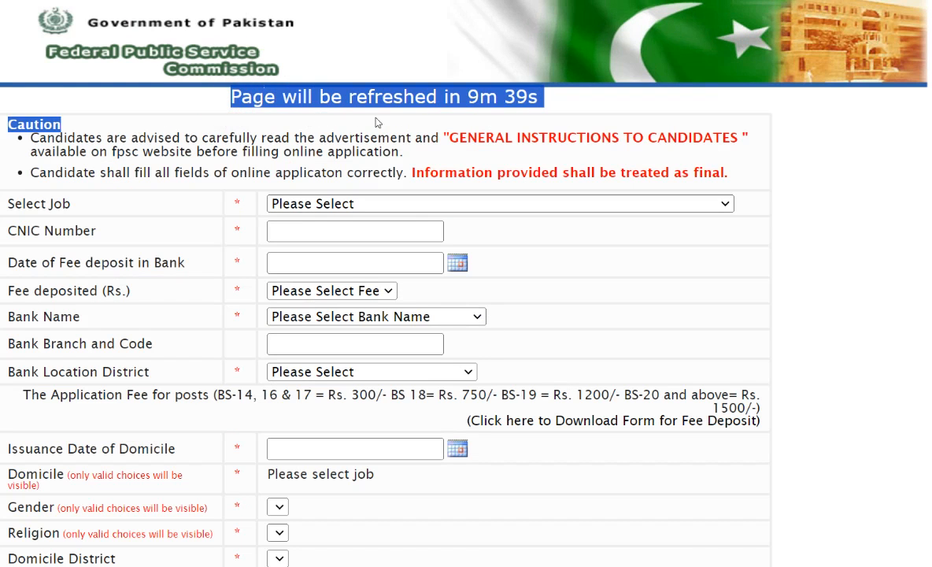
drag(484, 118, 548, 103)
click(811, 178)
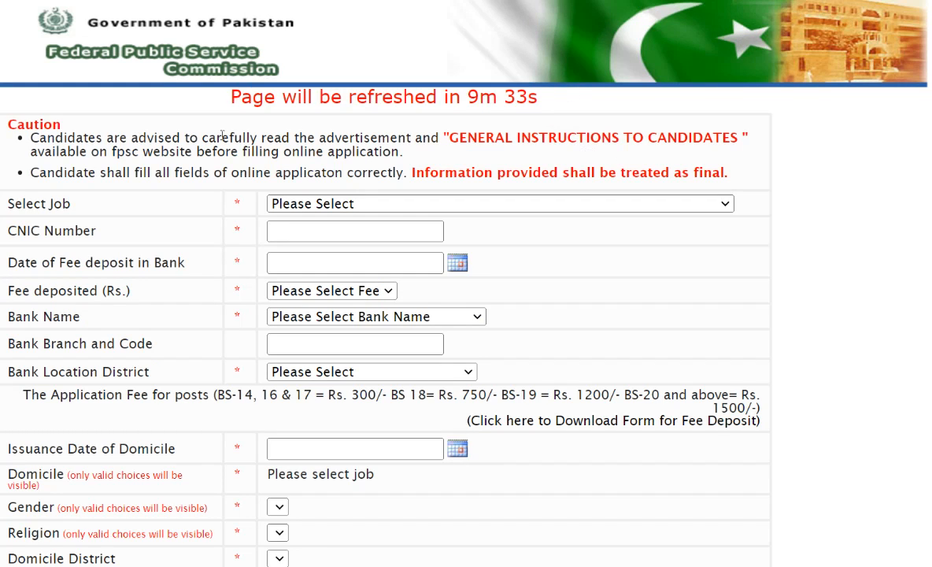
- Choose F.4-14/2024-R [INSPECTOR] as the job in the application form
drag(6, 209, 124, 193)
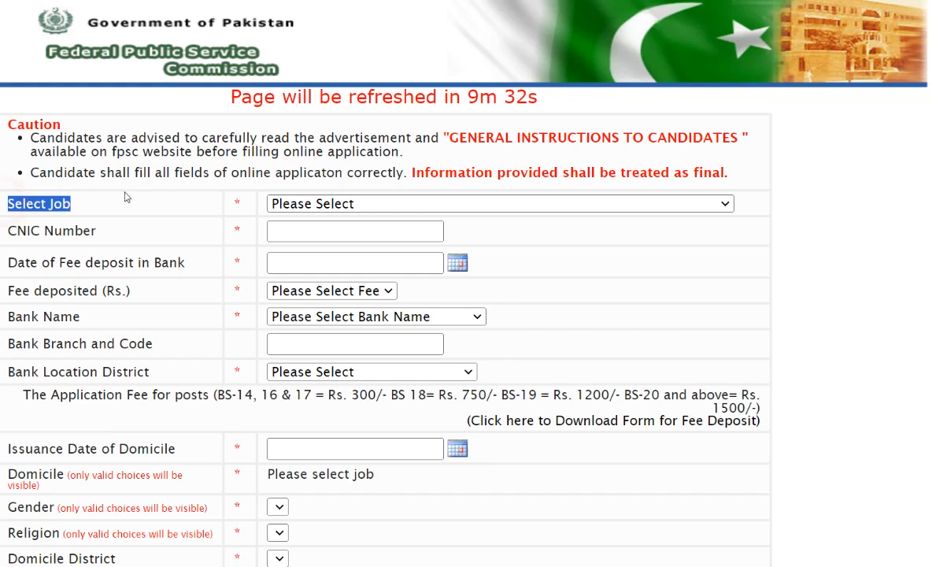
click(366, 199)
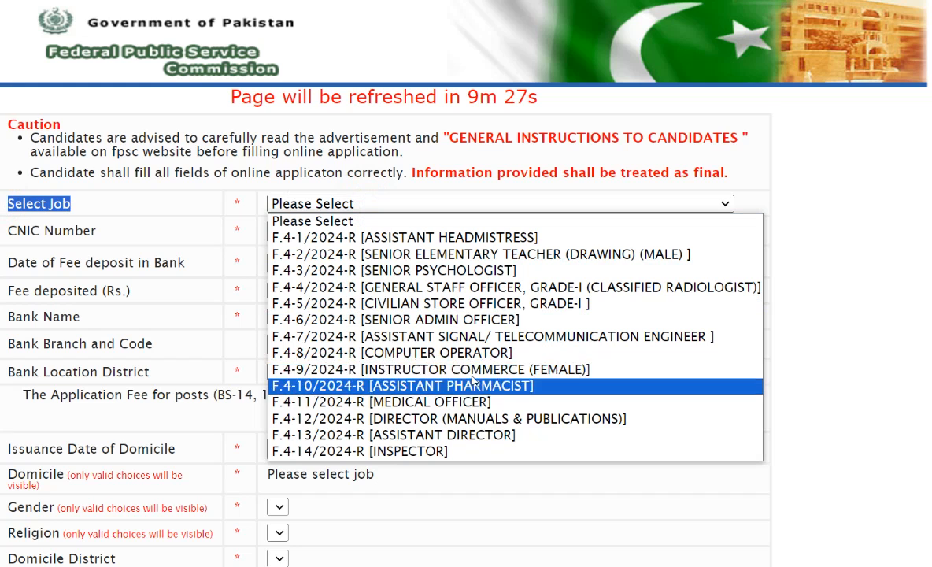
click(438, 453)
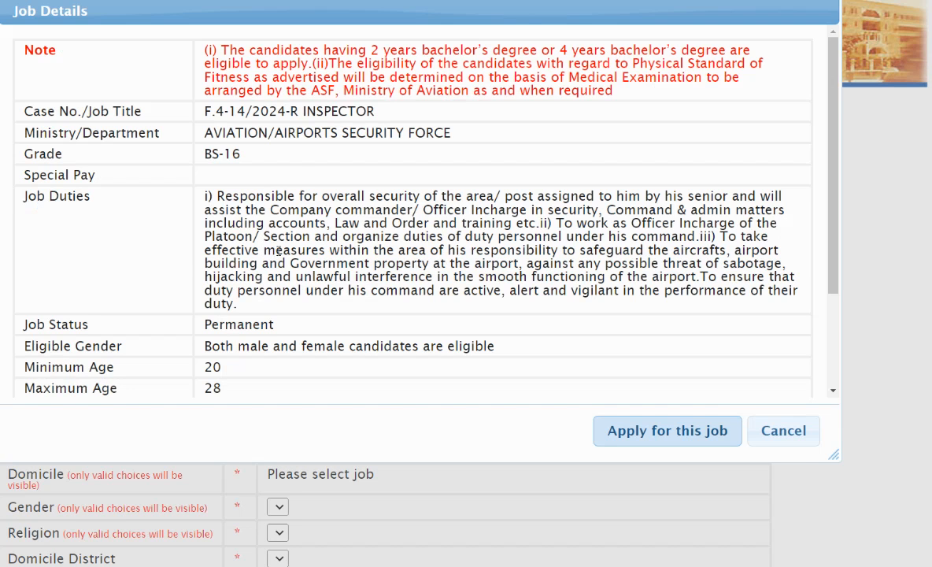
- Review the Inspector job details from the eligibility note through the age limits and qualification, and proceed to apply for this job
drag(216, 50, 459, 290)
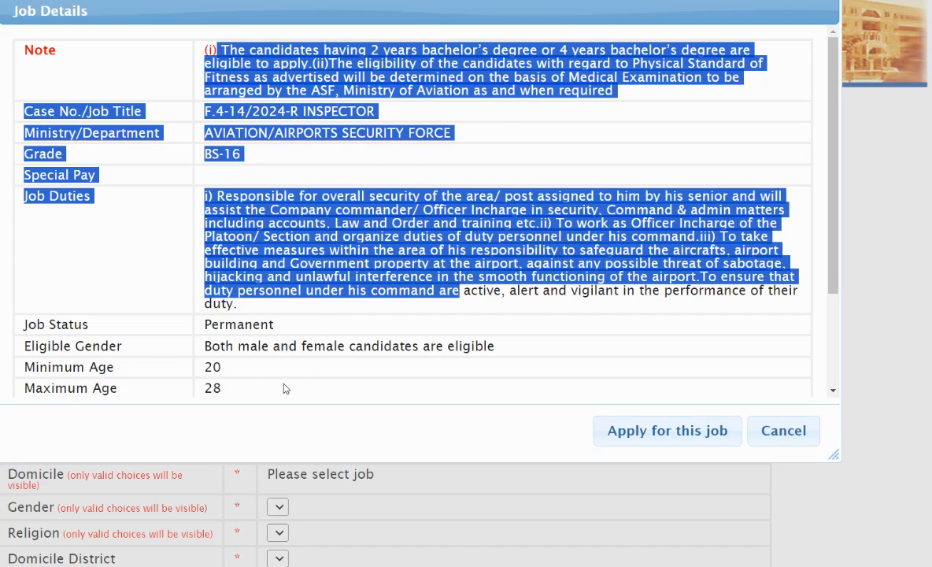
drag(232, 389, 203, 212)
scroll(355, 201, down, 5)
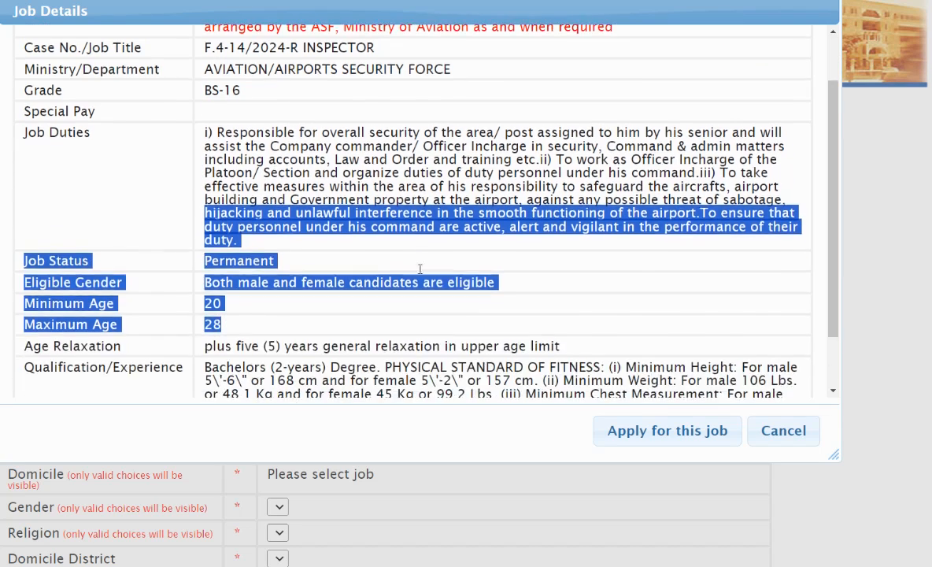
scroll(379, 169, up, 6)
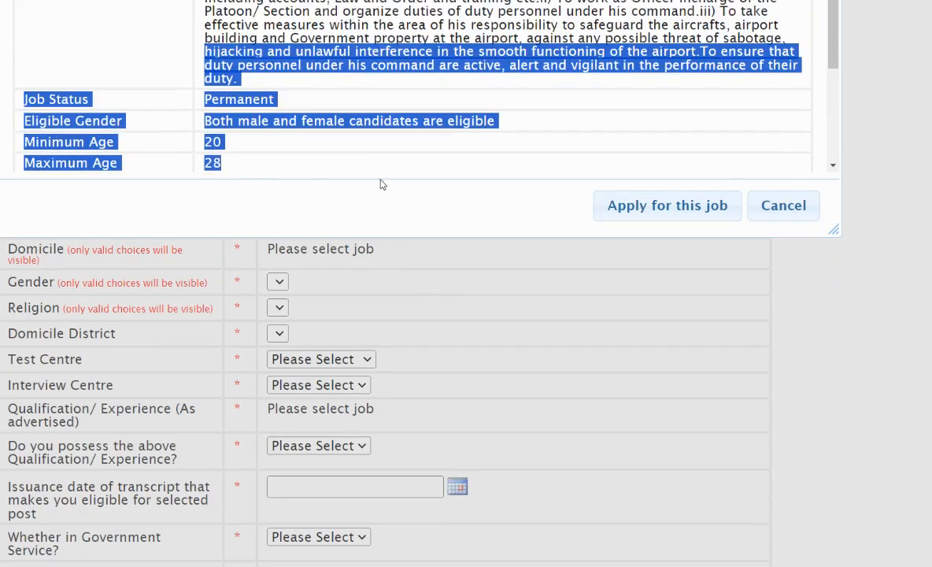
click(651, 442)
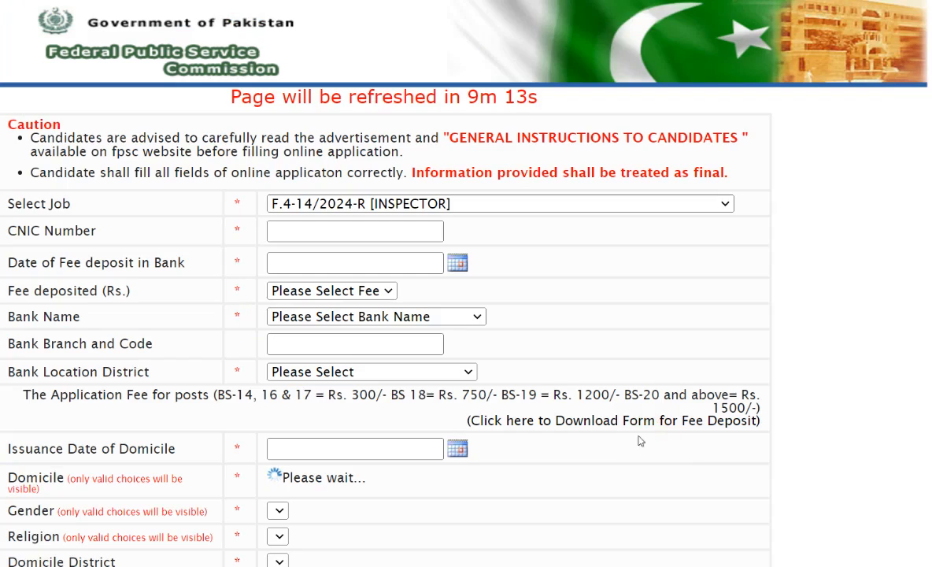
- Highlight the CNIC Number label and set the date of fee deposit in bank to 08-01-2024
click(94, 232)
drag(97, 234, 16, 232)
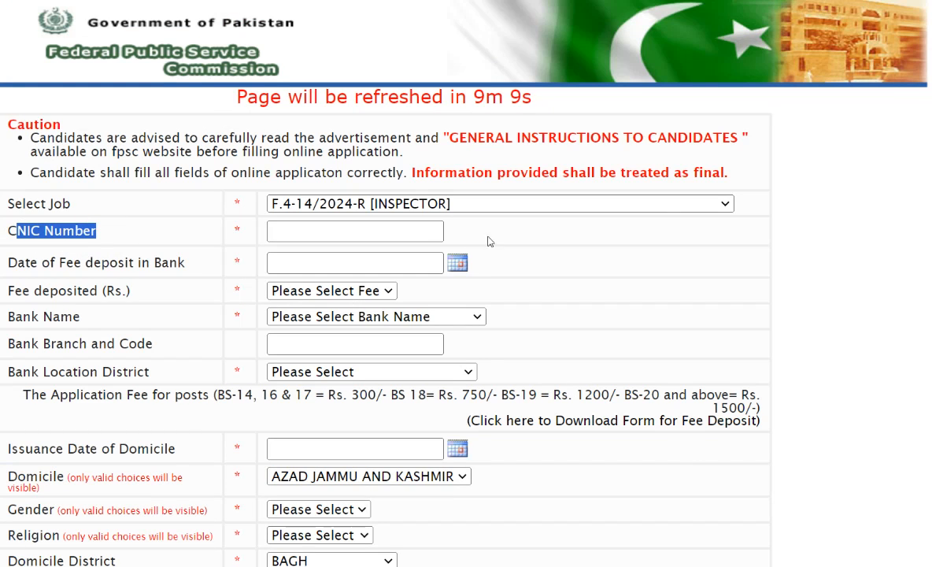
click(182, 268)
drag(182, 268, 18, 262)
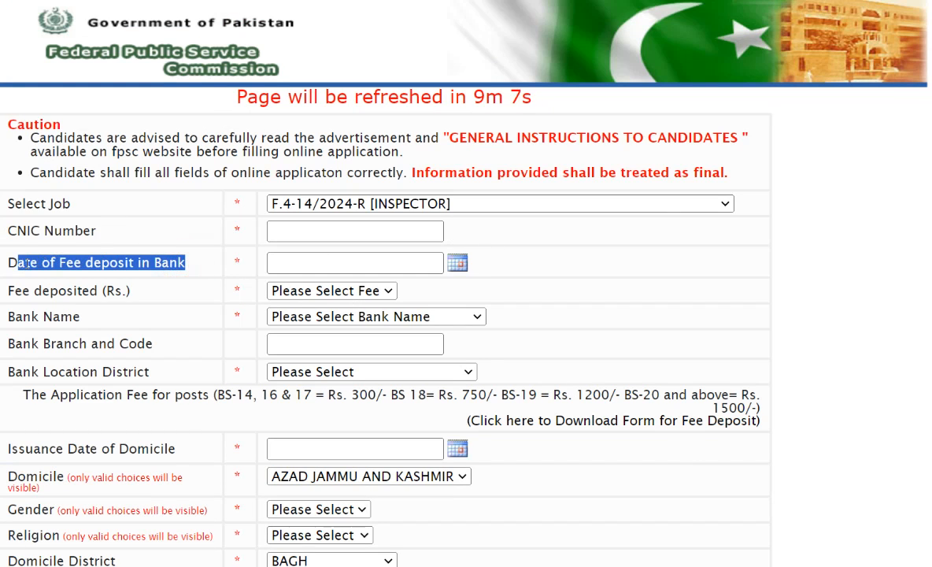
click(457, 262)
click(327, 363)
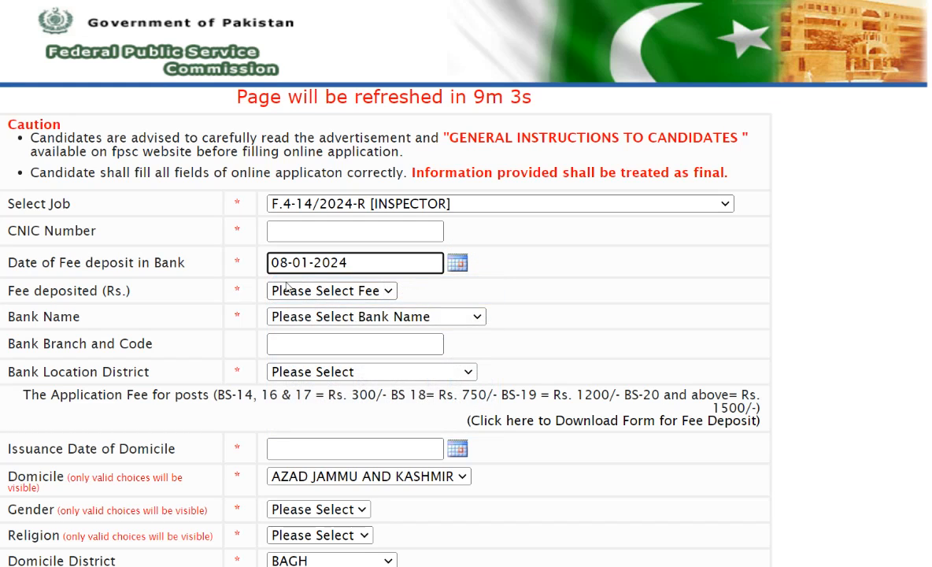
- Set the fee deposited to Rs. 300 and the bank name to NATIONAL BANK OF PAKISTAN
drag(43, 290, 133, 290)
click(339, 291)
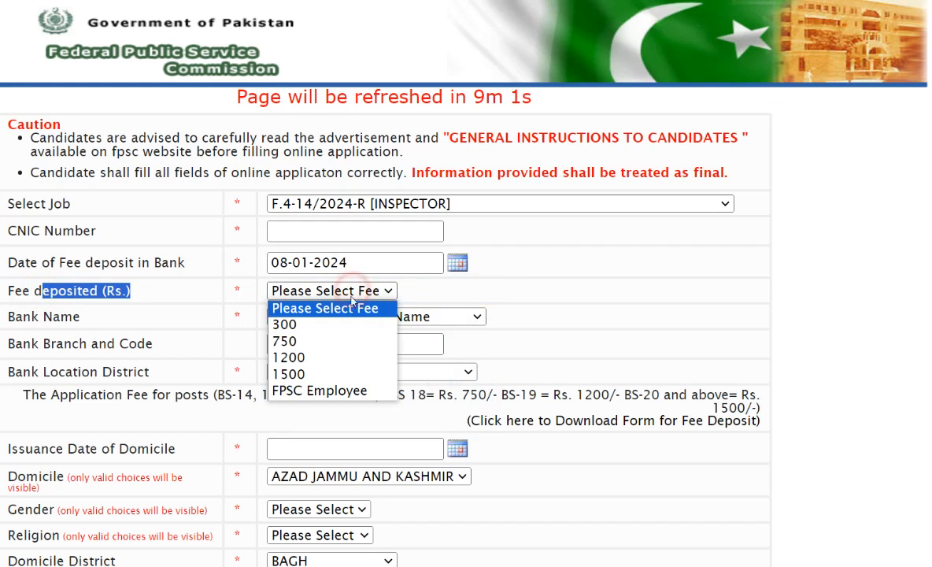
click(315, 323)
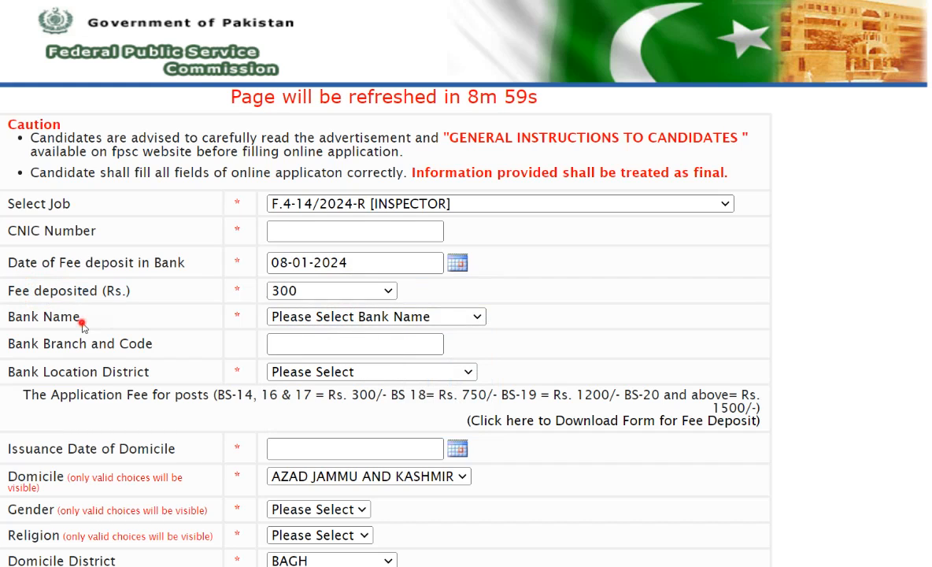
drag(141, 321, 14, 317)
click(408, 316)
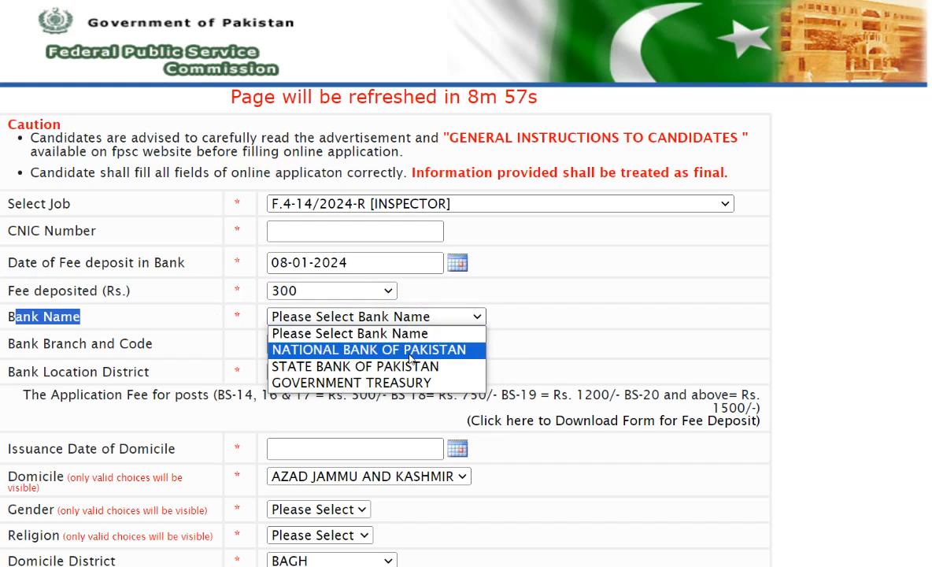
click(410, 350)
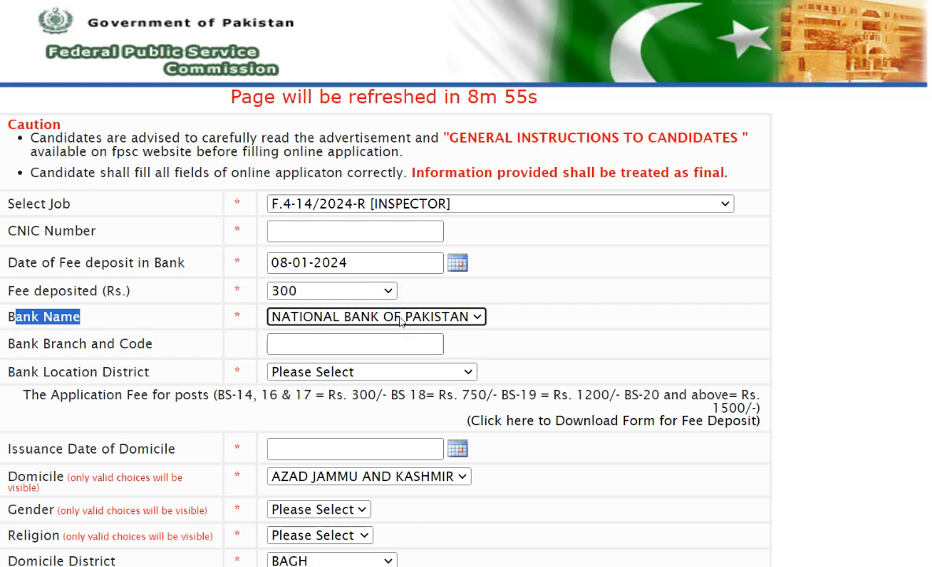
click(411, 316)
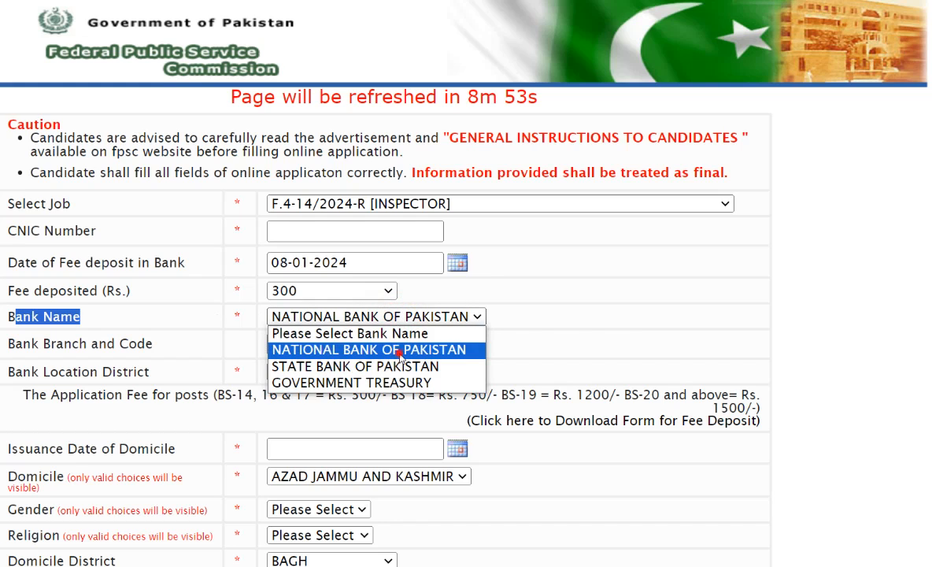
click(370, 350)
- Point out the optional Bank Branch and Code field and set the bank location district to ATTOCK
drag(72, 344, 172, 344)
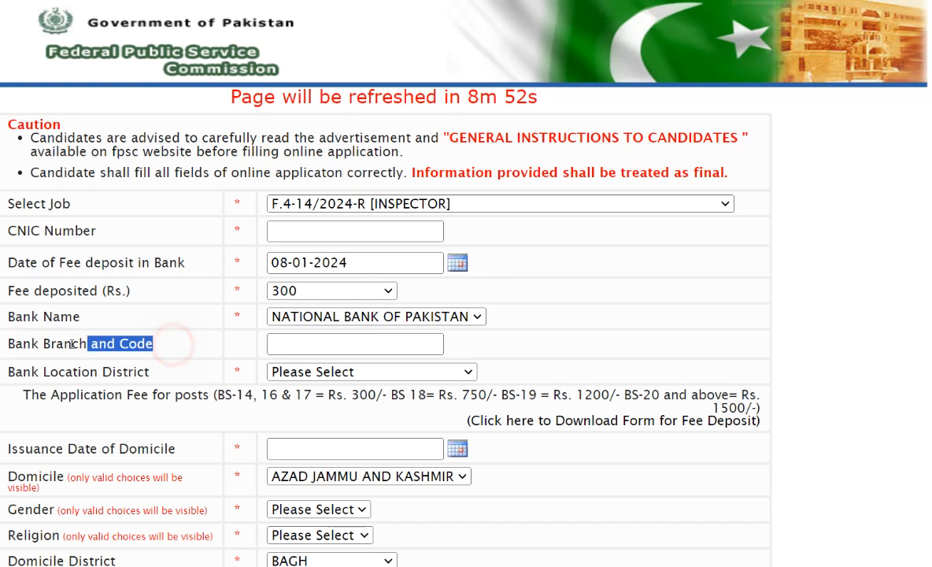
click(409, 343)
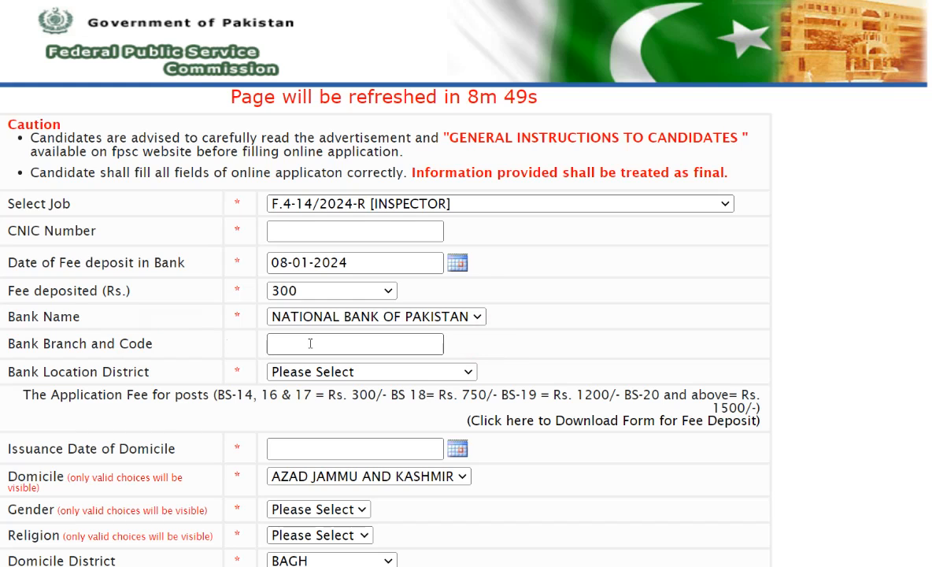
drag(81, 371, 148, 372)
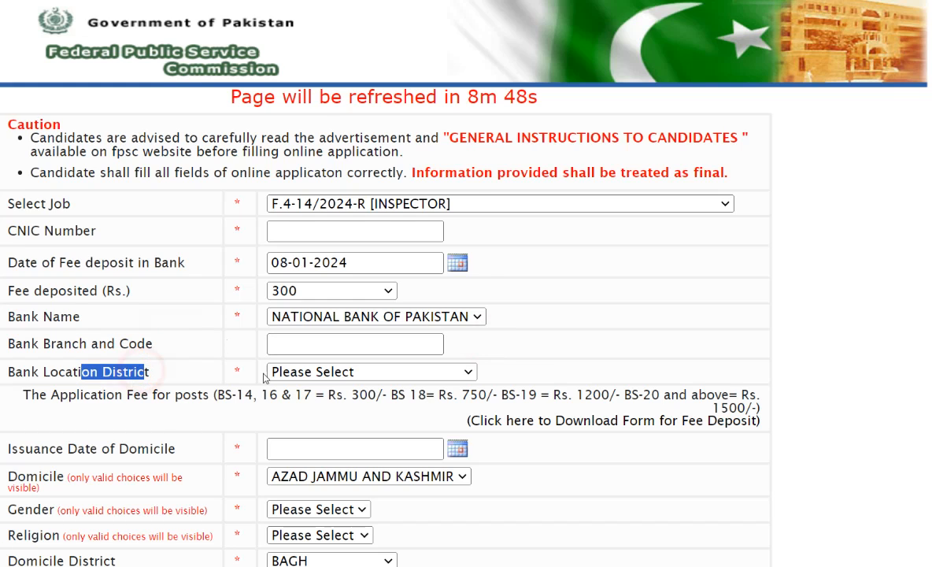
click(364, 372)
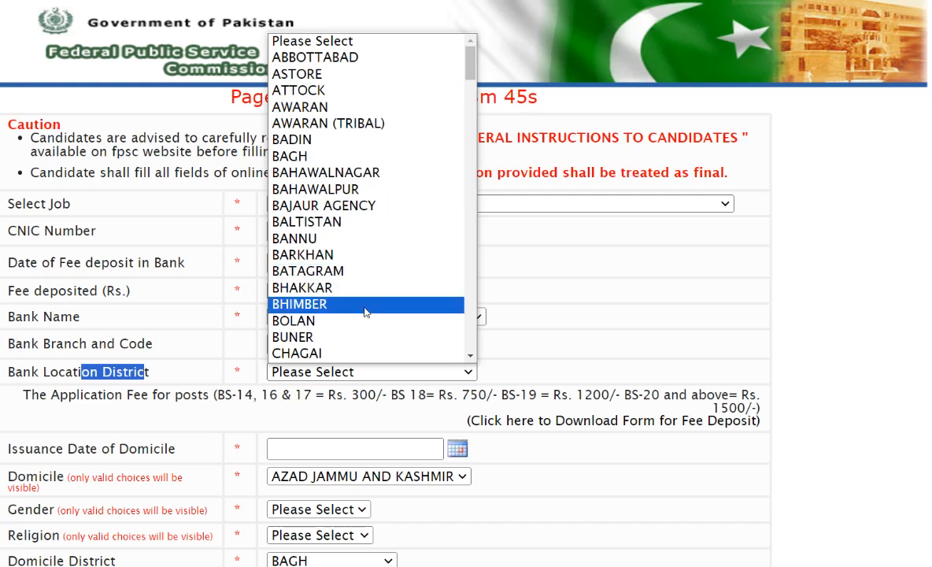
scroll(365, 326, down, 3)
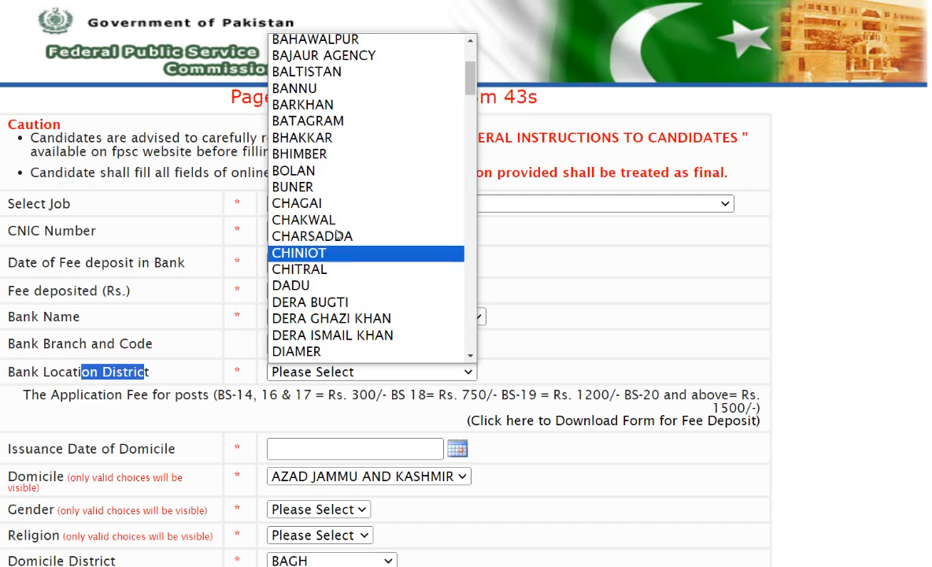
scroll(340, 158, up, 3)
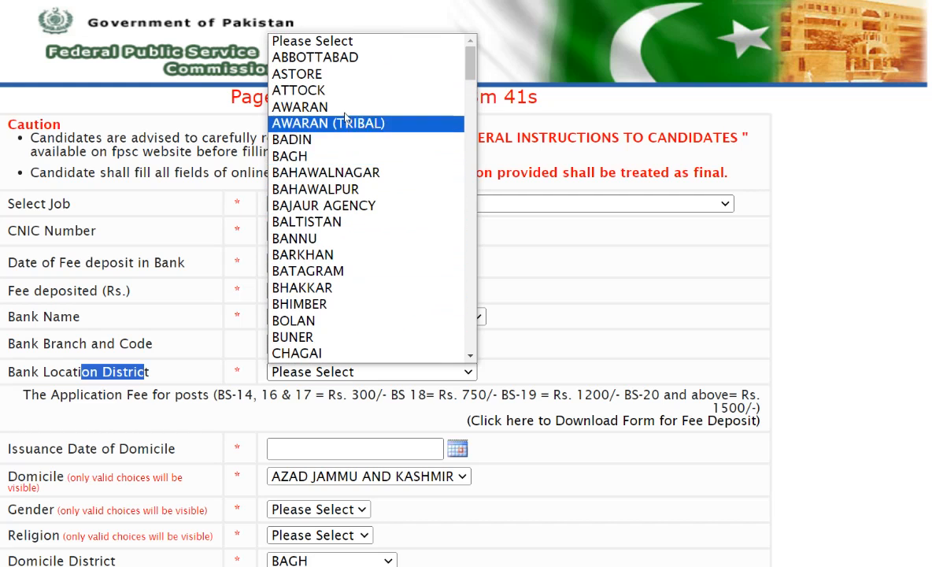
click(350, 91)
- Highlight the domicile issuance date label, look through the domicile choices and set the domicile to PUNJAB
scroll(301, 417, down, 1)
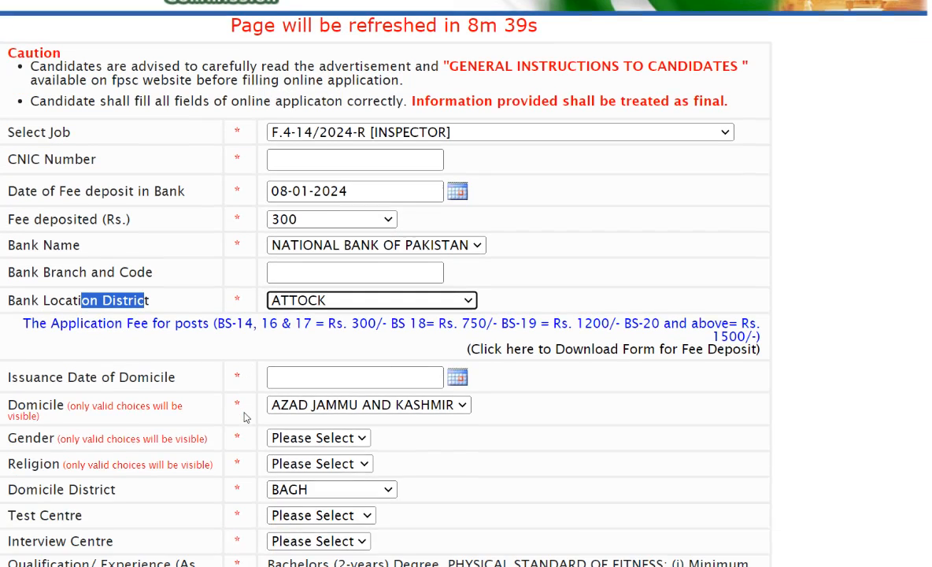
drag(176, 373, 68, 373)
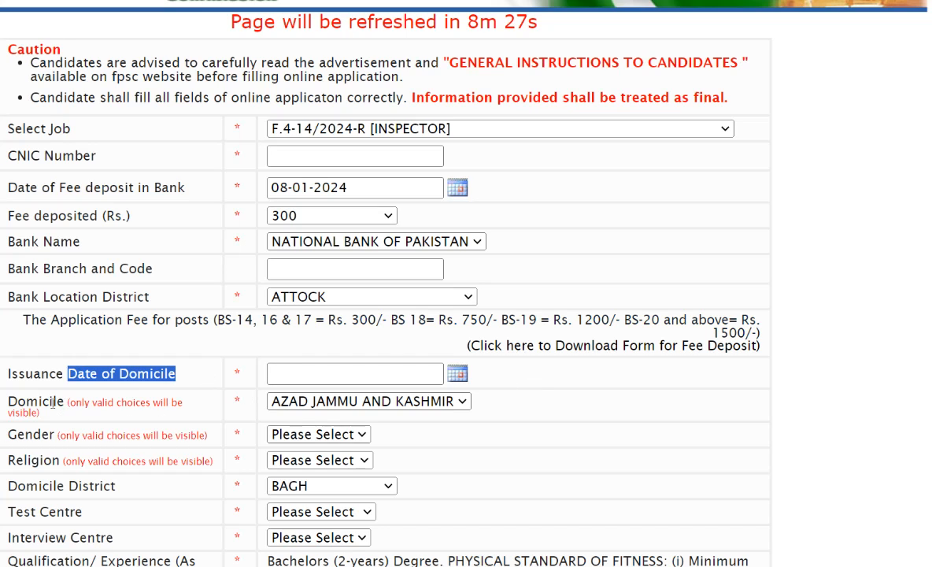
drag(38, 401, 76, 403)
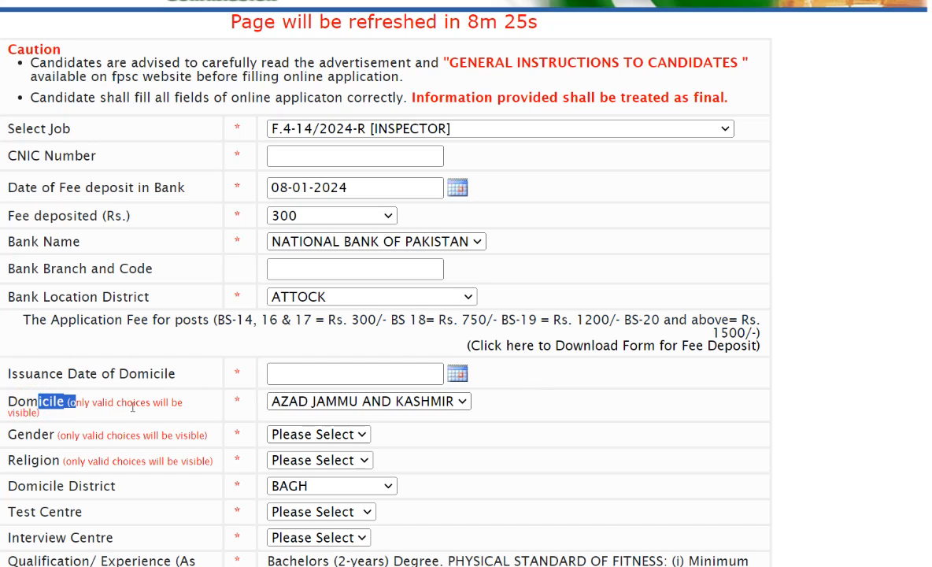
click(338, 401)
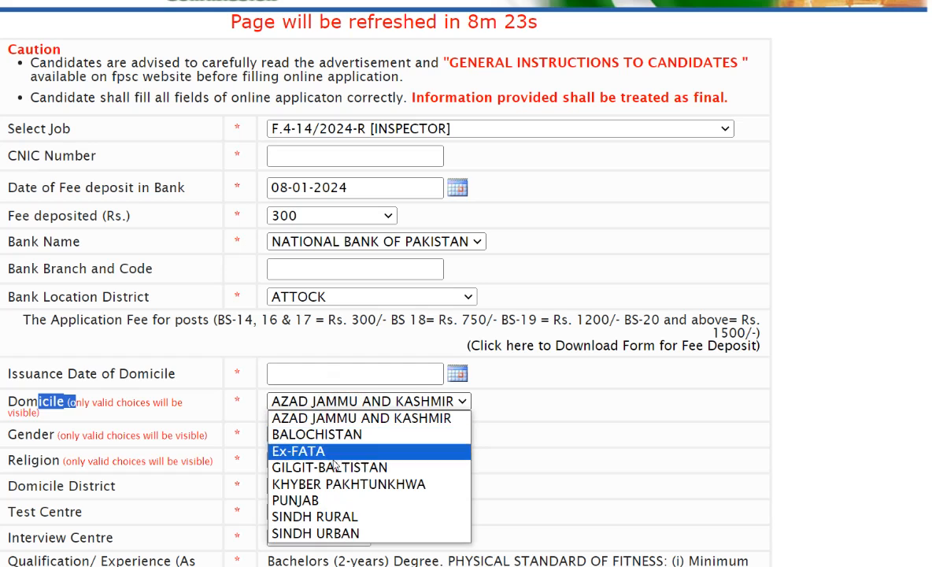
click(305, 399)
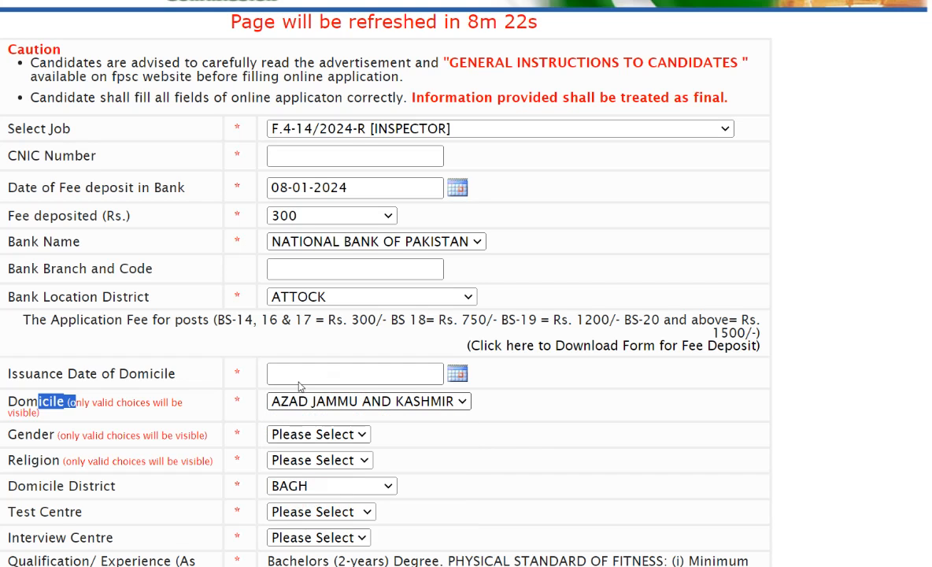
scroll(108, 326, down, 2)
click(307, 279)
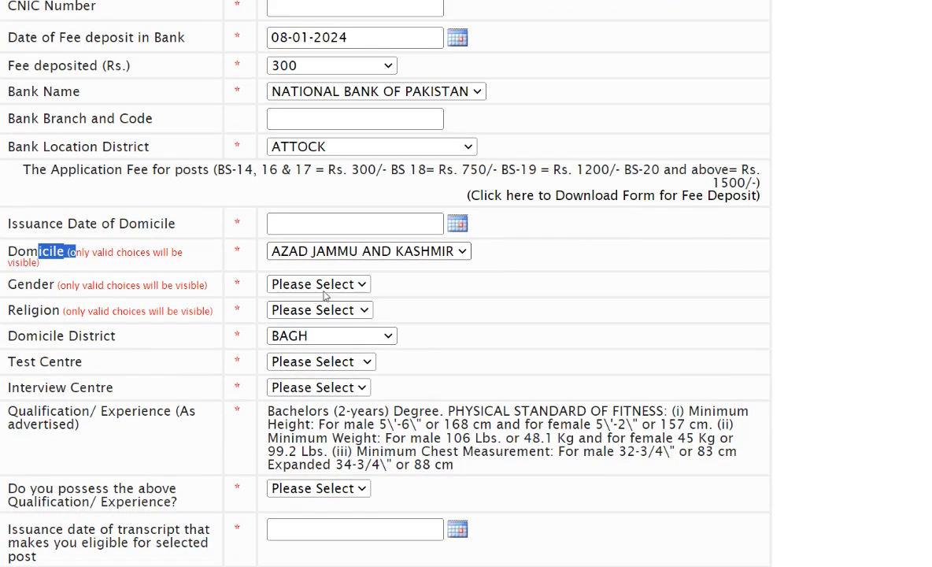
click(326, 292)
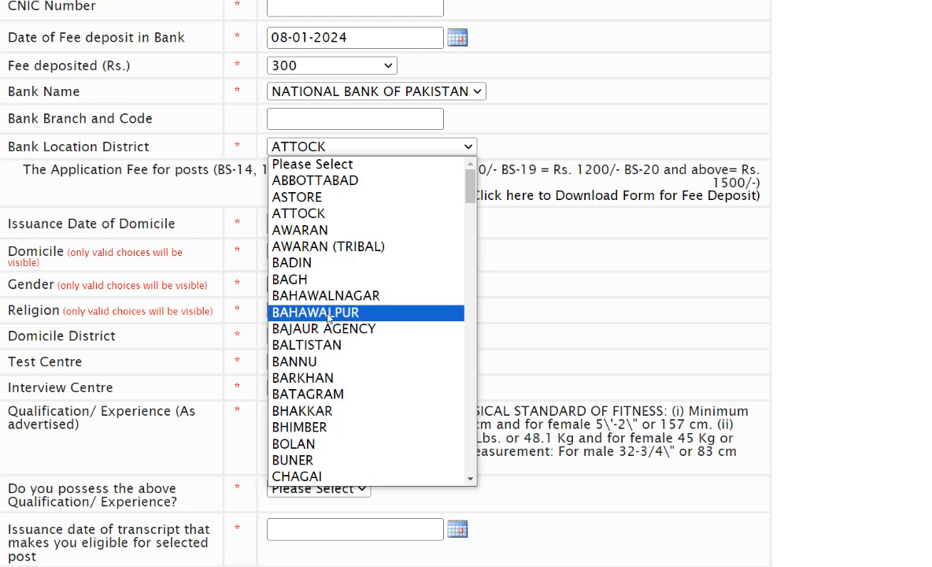
click(483, 291)
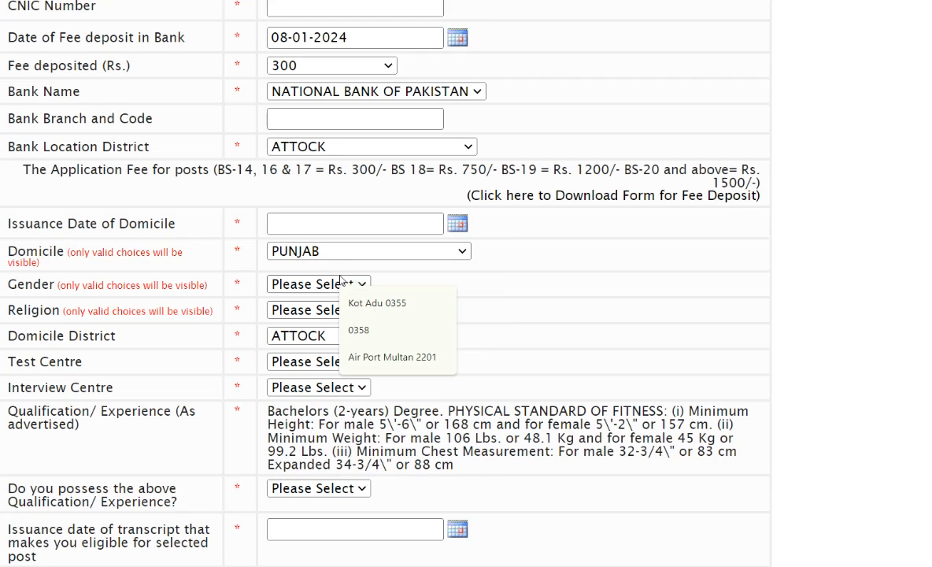
- Set the applicant's gender to MALE and religion to MUSLIM
click(312, 285)
click(300, 316)
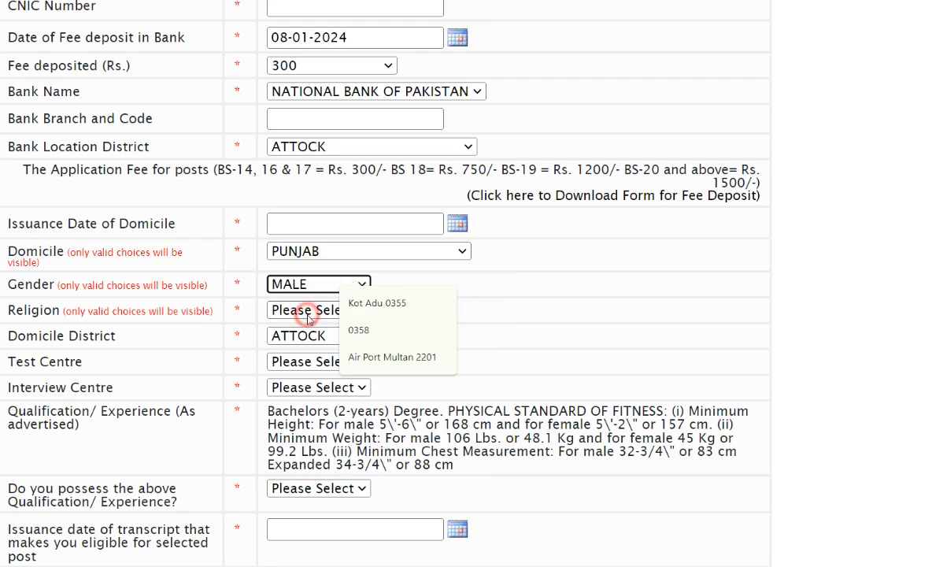
click(343, 252)
click(344, 253)
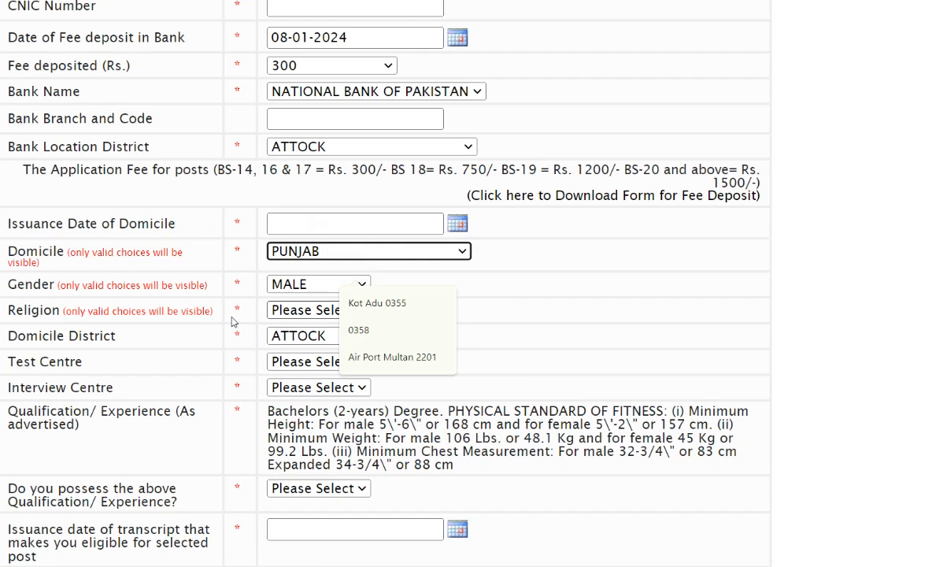
click(312, 312)
click(301, 342)
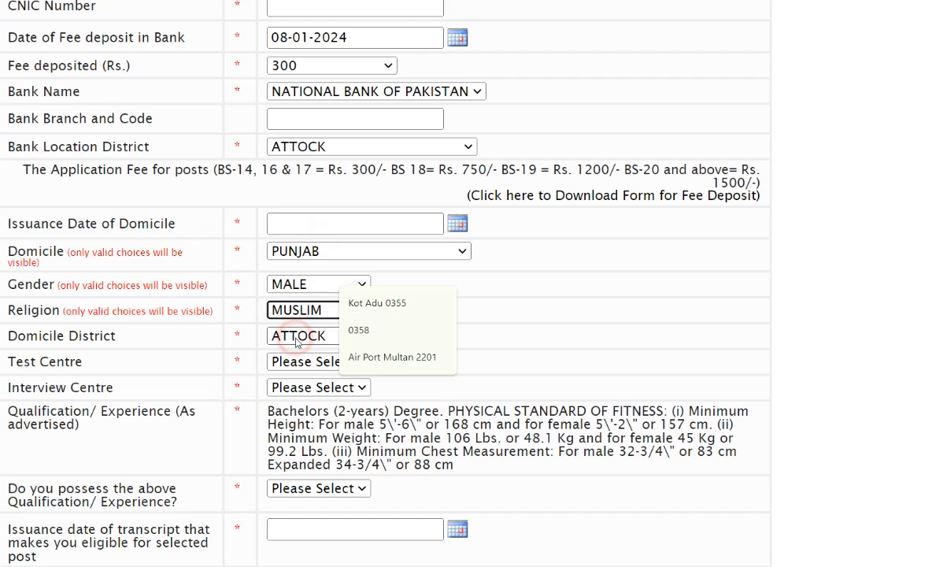
- Set the domicile district to JHANG and the test centre to MULTAN
click(302, 334)
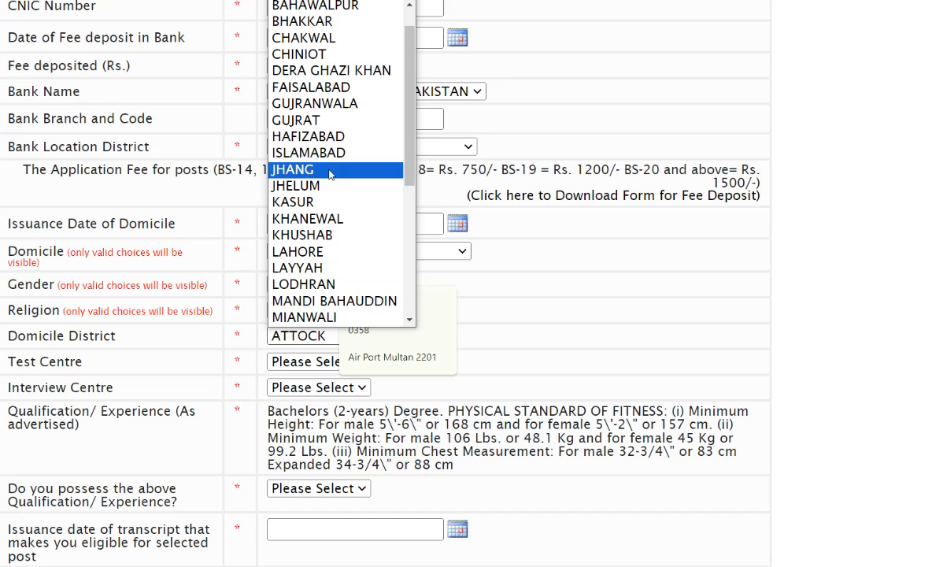
click(324, 168)
scroll(256, 332, down, 1)
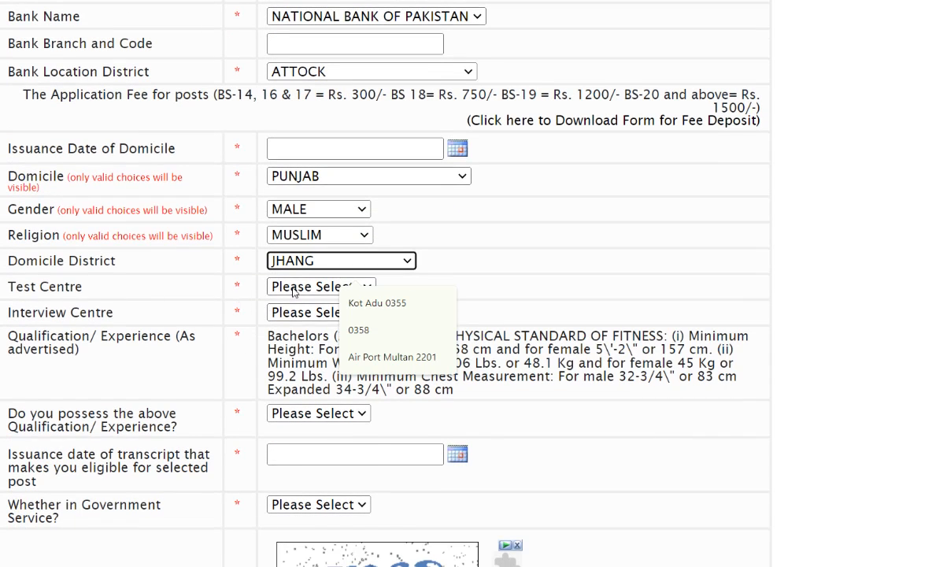
click(293, 288)
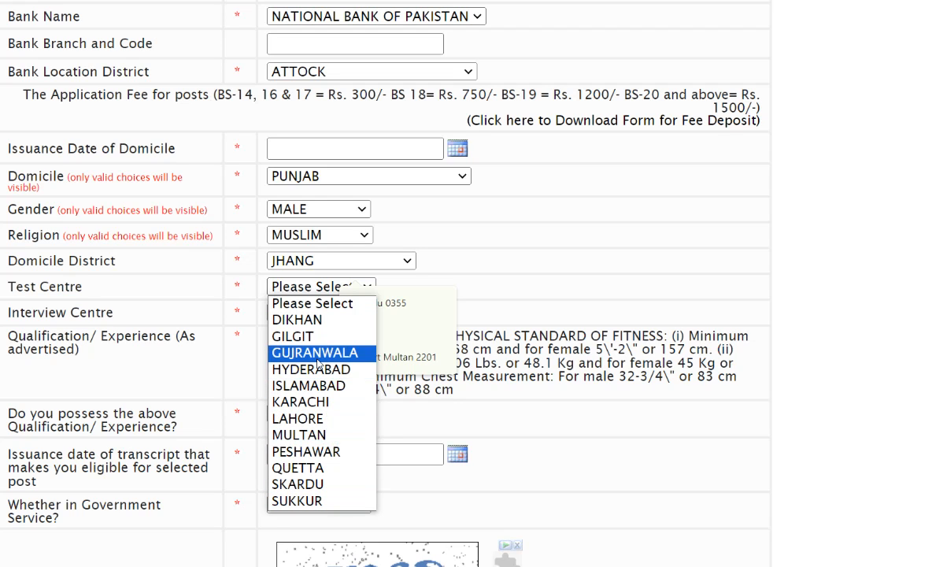
click(299, 434)
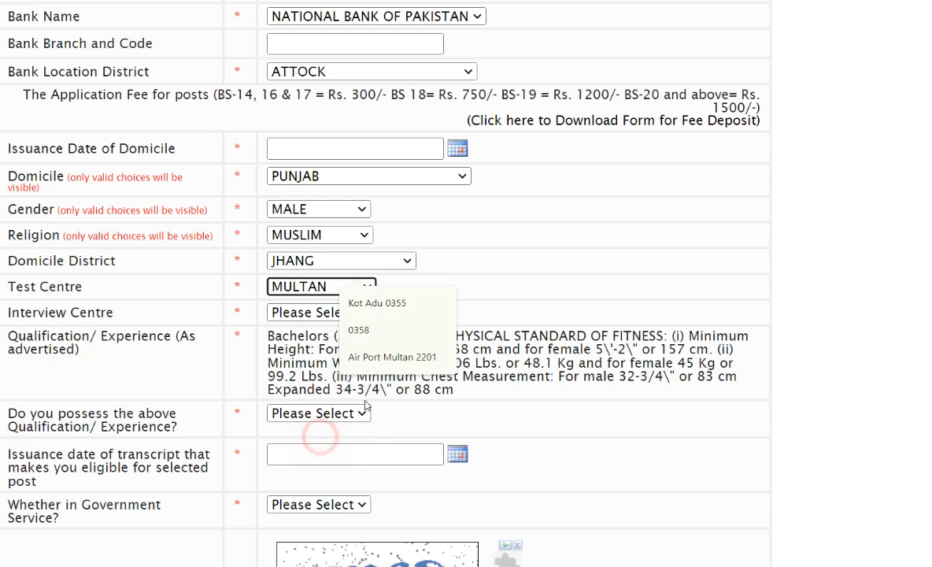
- Fill Bank Branch and Code with the suggested entry Kot Adu 0355 and set the interview centre to MULTAN
click(374, 302)
click(530, 398)
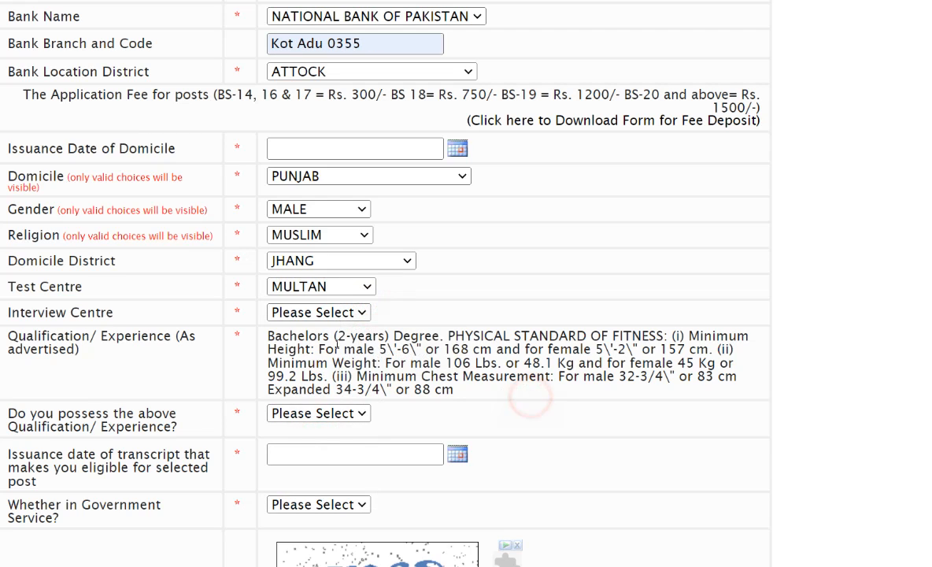
click(320, 314)
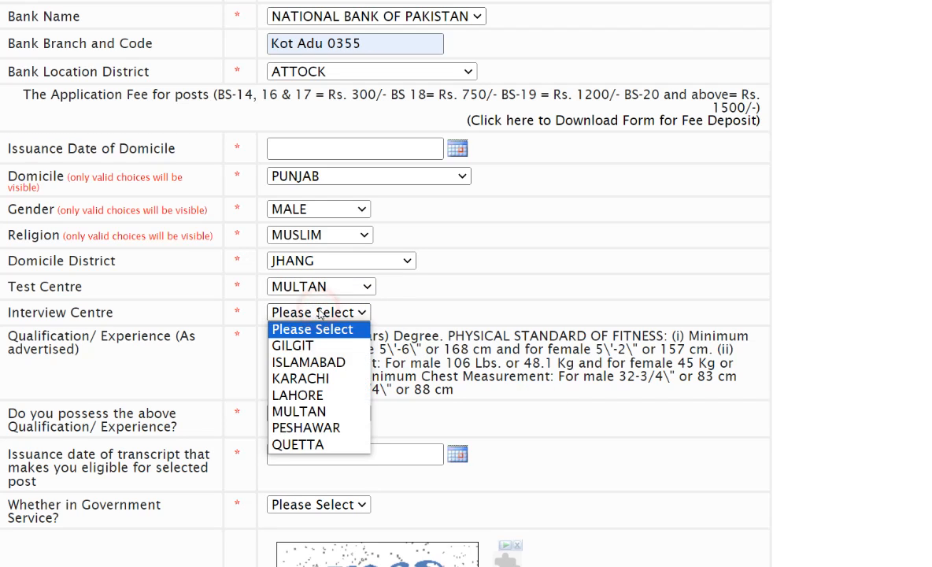
click(328, 411)
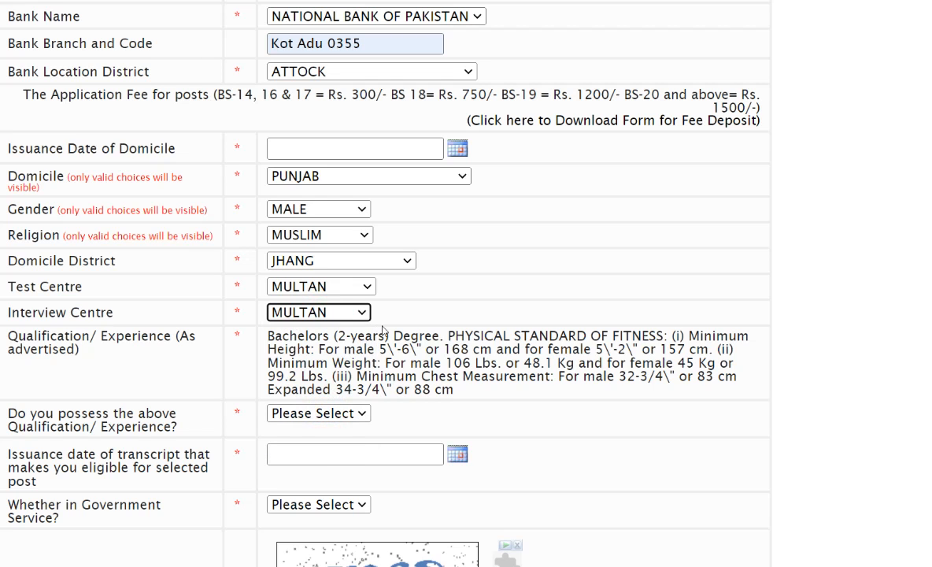
- Highlight the question about possessing the advertised qualification or experience and answer it with Yes
scroll(161, 299, down, 2)
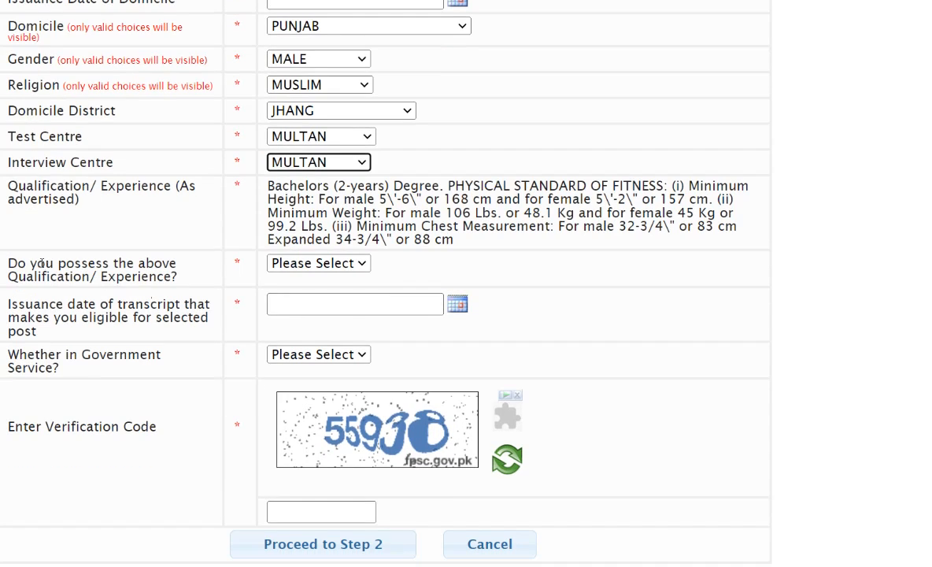
drag(14, 262, 171, 277)
click(318, 263)
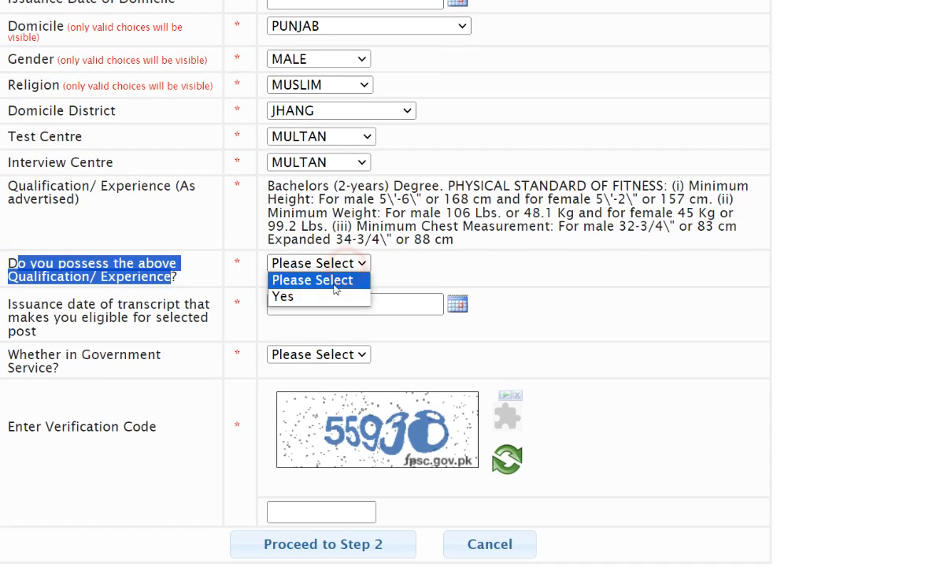
click(323, 298)
- Highlight the label for the transcript issuance date and set that date to 03-01-2023
scroll(47, 260, down, 1)
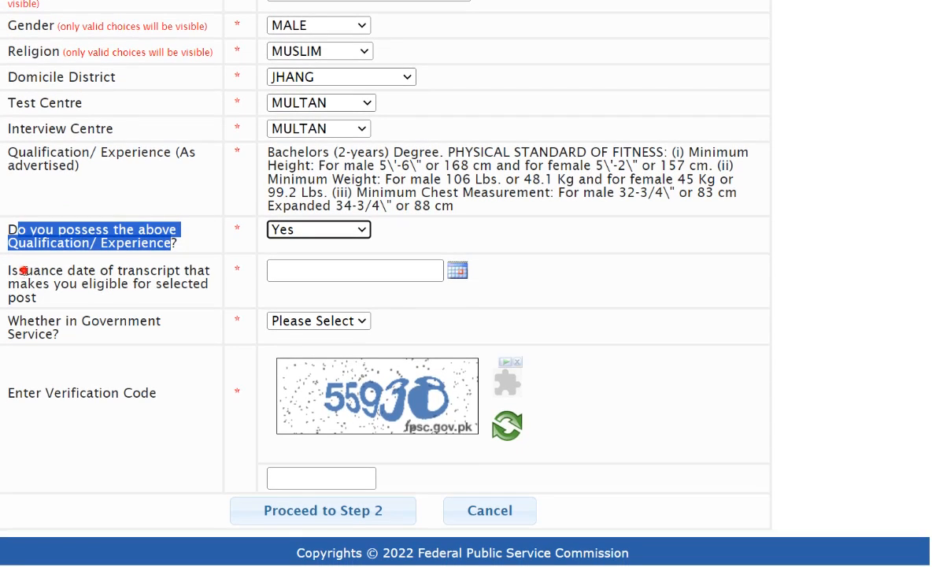
drag(26, 269, 47, 299)
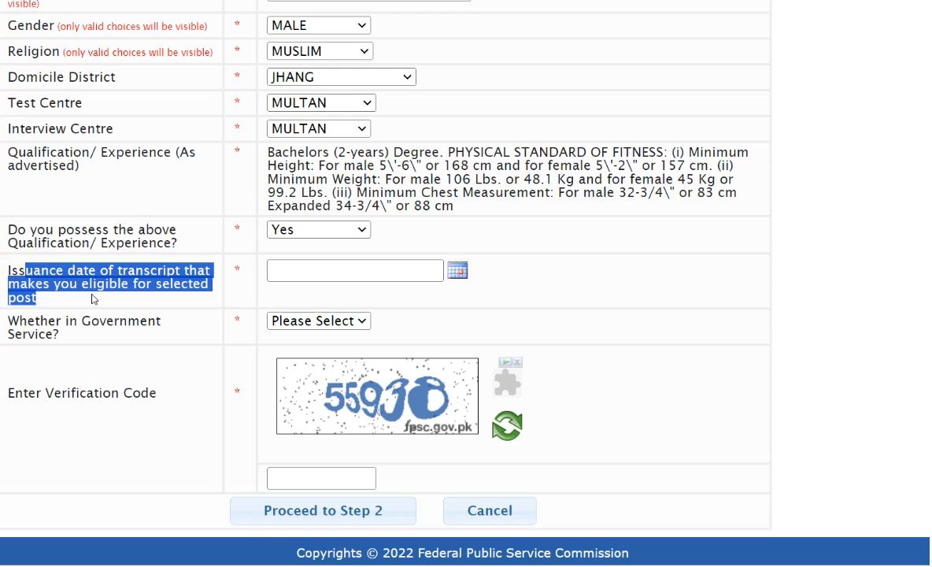
click(114, 305)
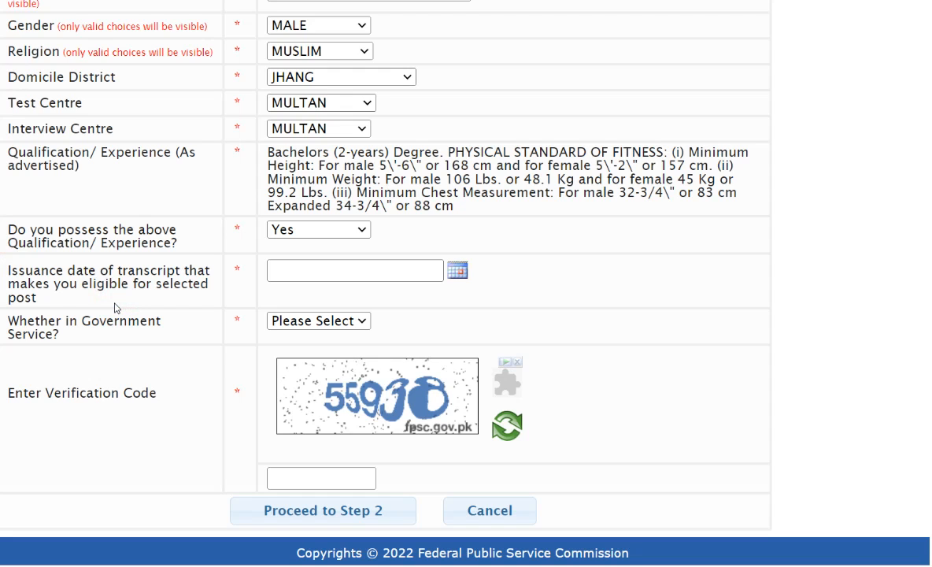
click(457, 269)
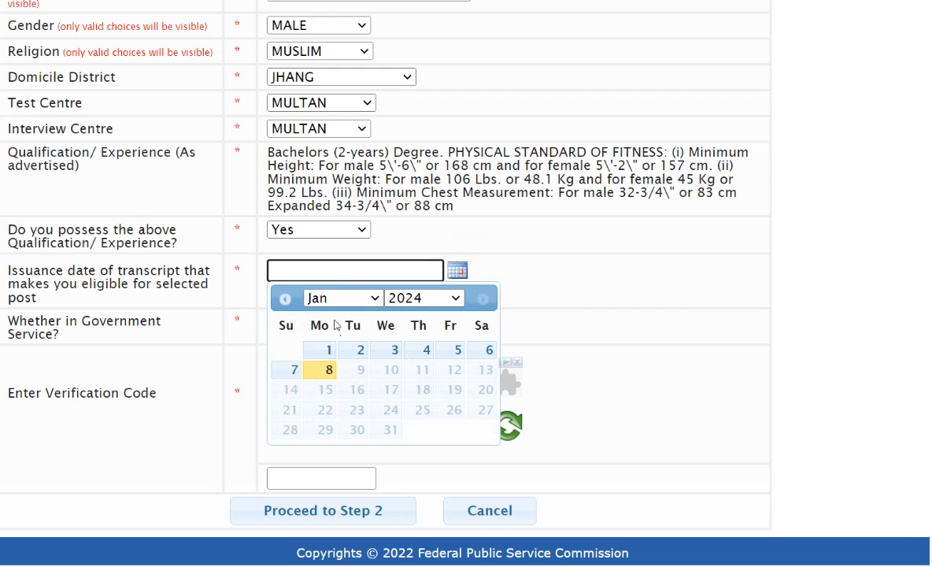
click(425, 297)
click(428, 264)
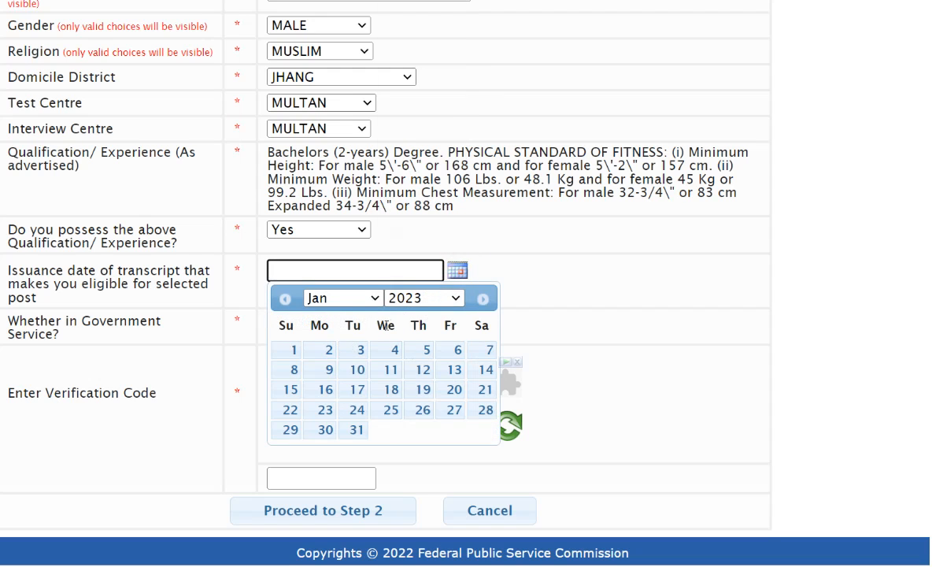
click(360, 349)
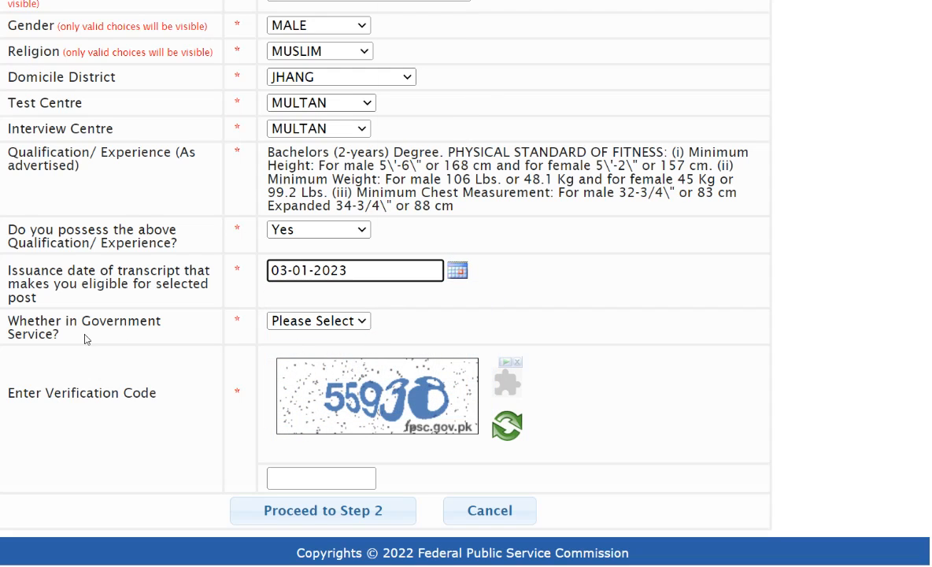
- Answer the question on being in Government Service with No
click(345, 321)
click(306, 355)
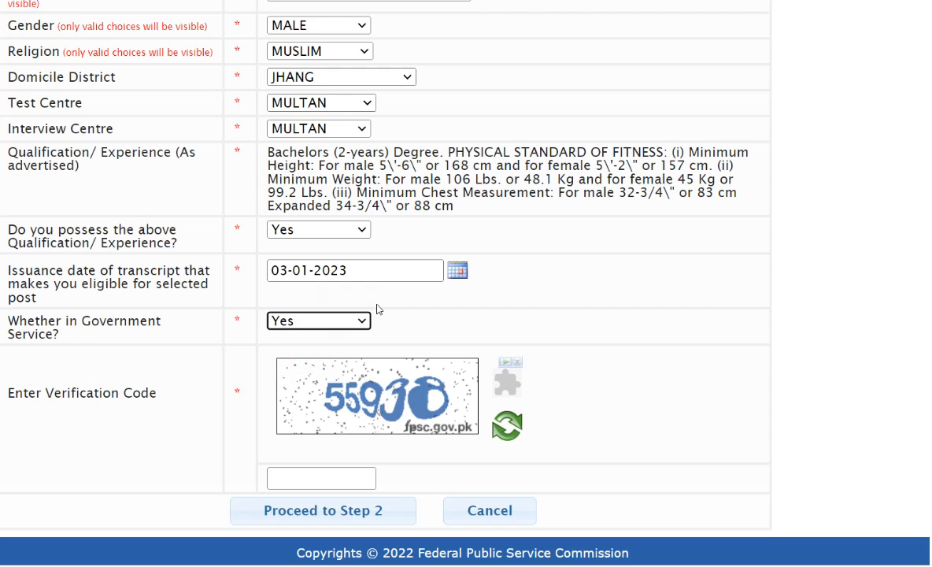
click(331, 321)
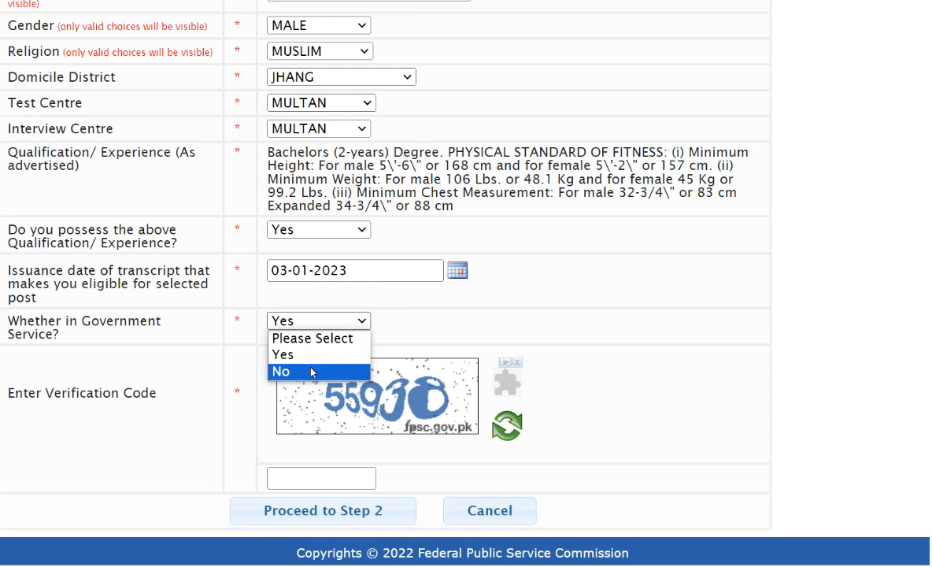
click(306, 371)
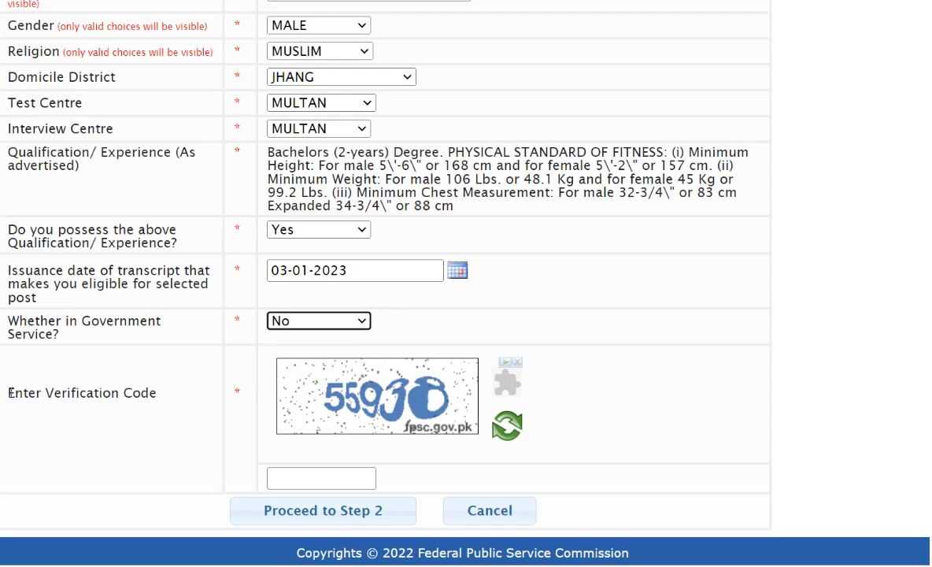
- Load a new verification image, enter its verification code and proceed to Step 2 of the application
drag(11, 392, 98, 392)
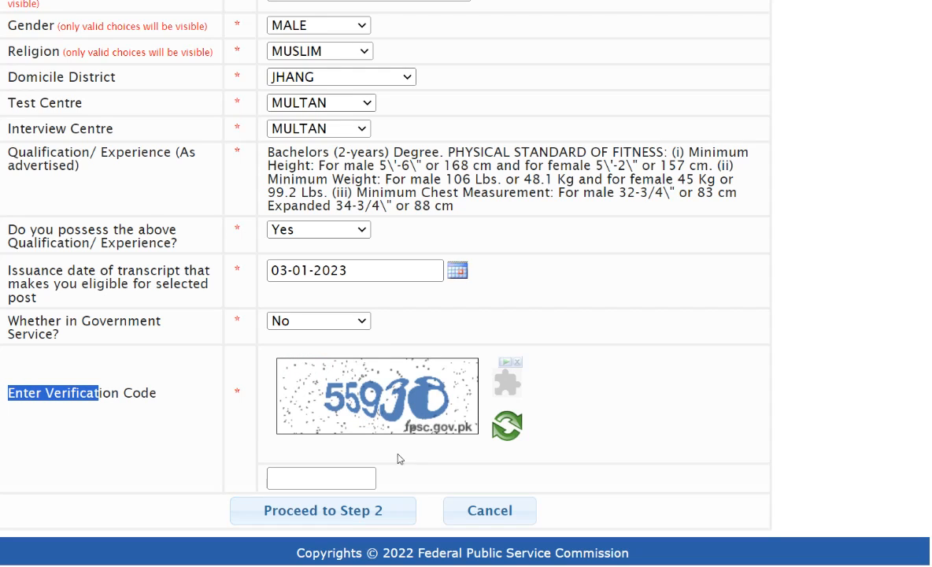
click(504, 431)
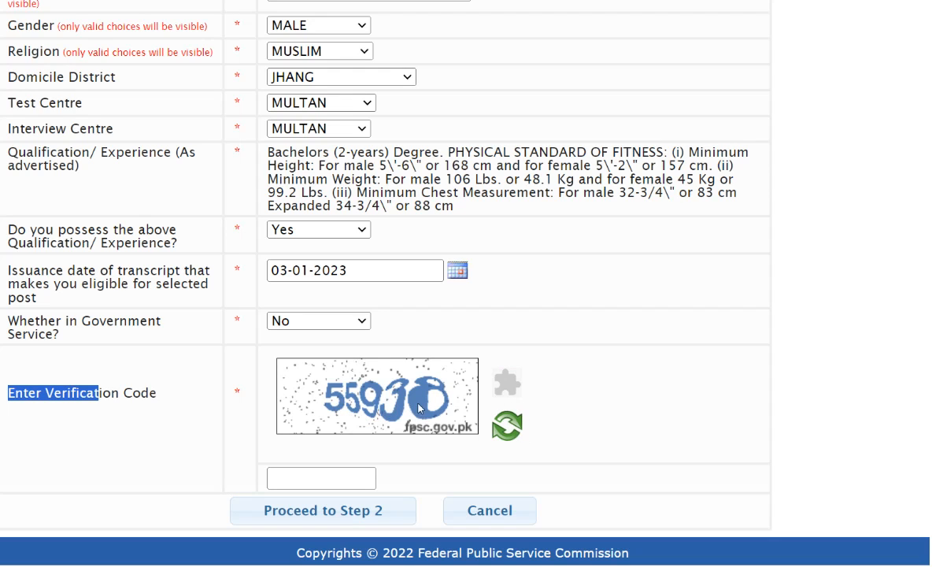
click(301, 479)
text(28100)
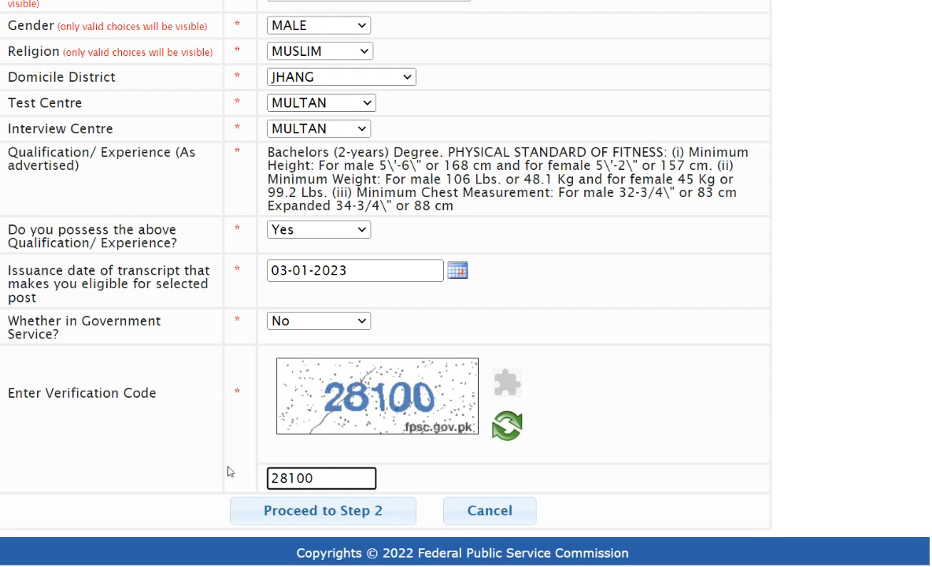
click(244, 510)
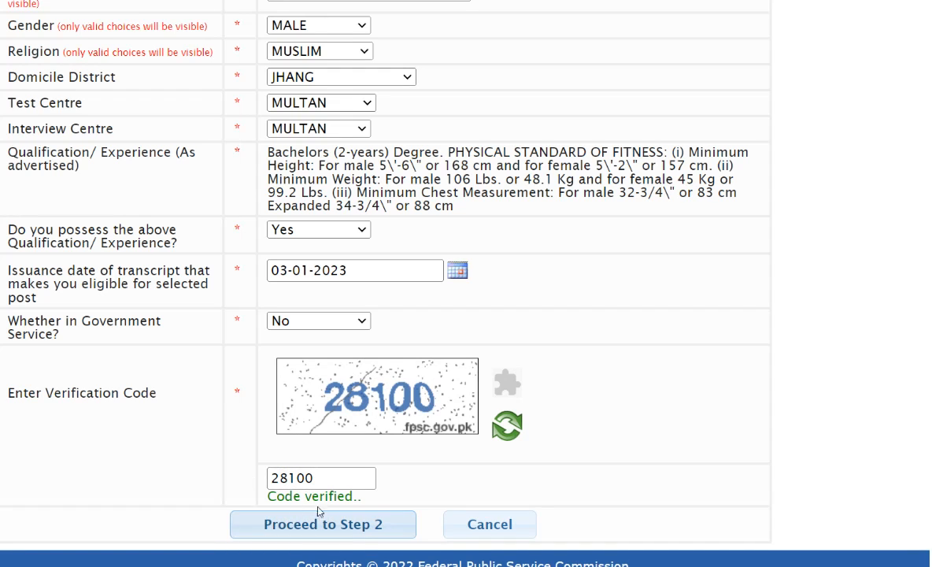
drag(362, 494, 250, 496)
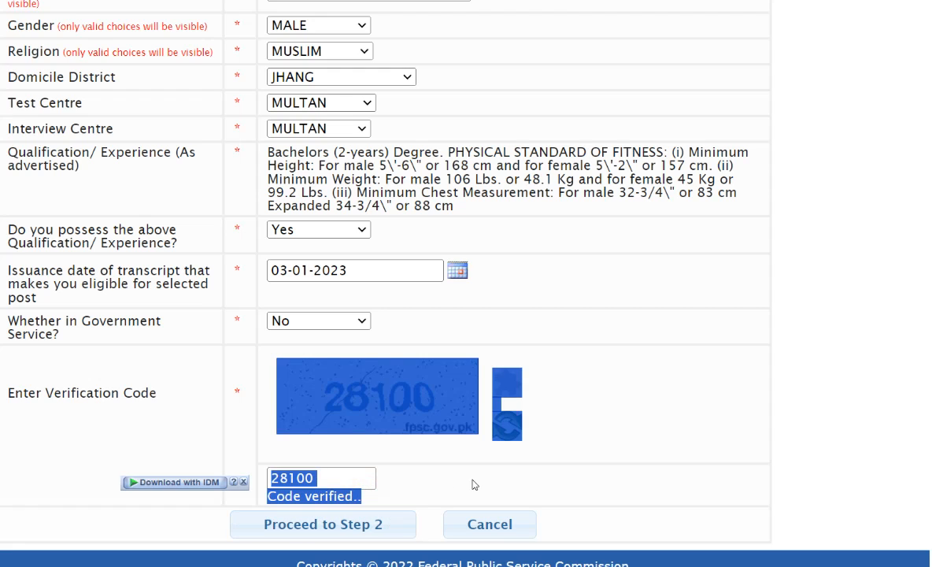
click(470, 479)
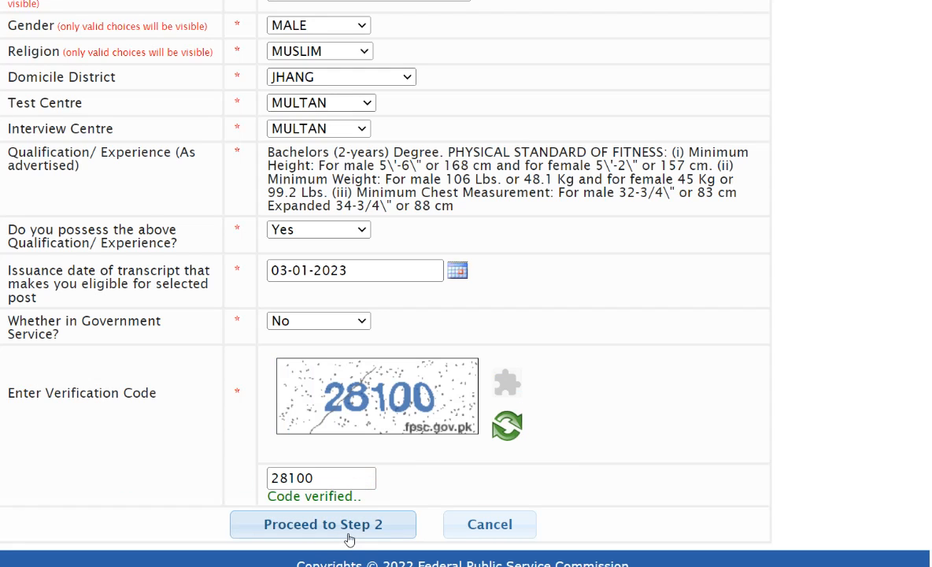
click(348, 524)
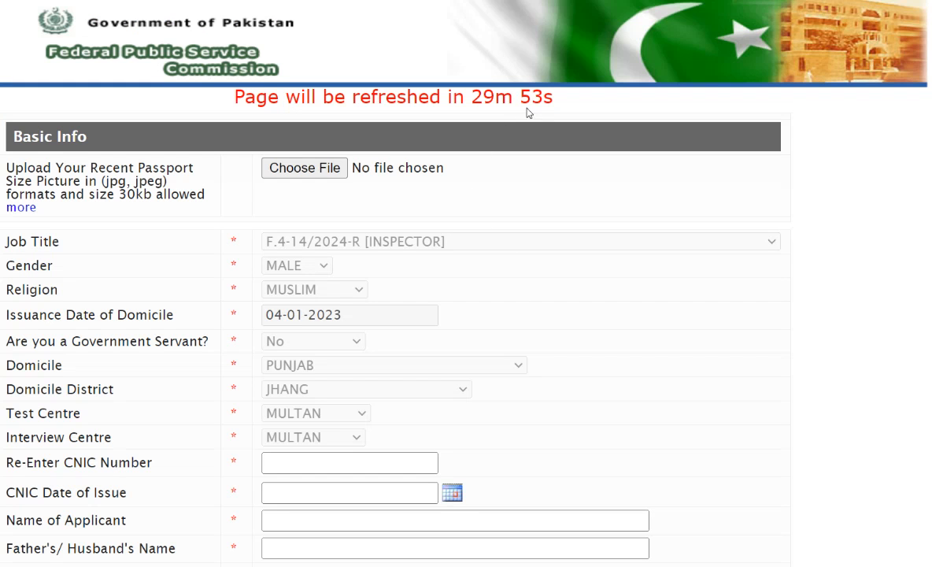
- Highlight the page refresh countdown and the format and size requirements for the passport-size picture upload
drag(555, 97, 535, 98)
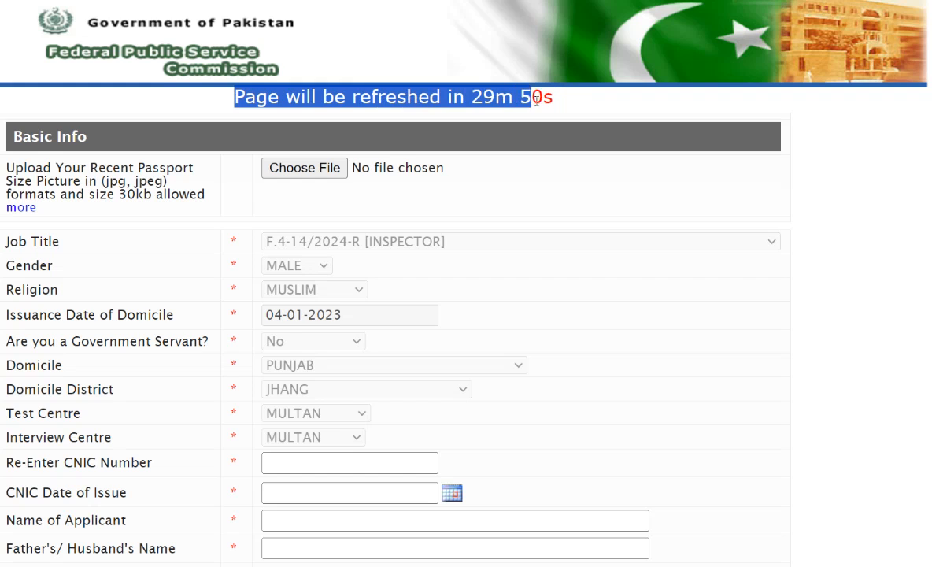
click(579, 101)
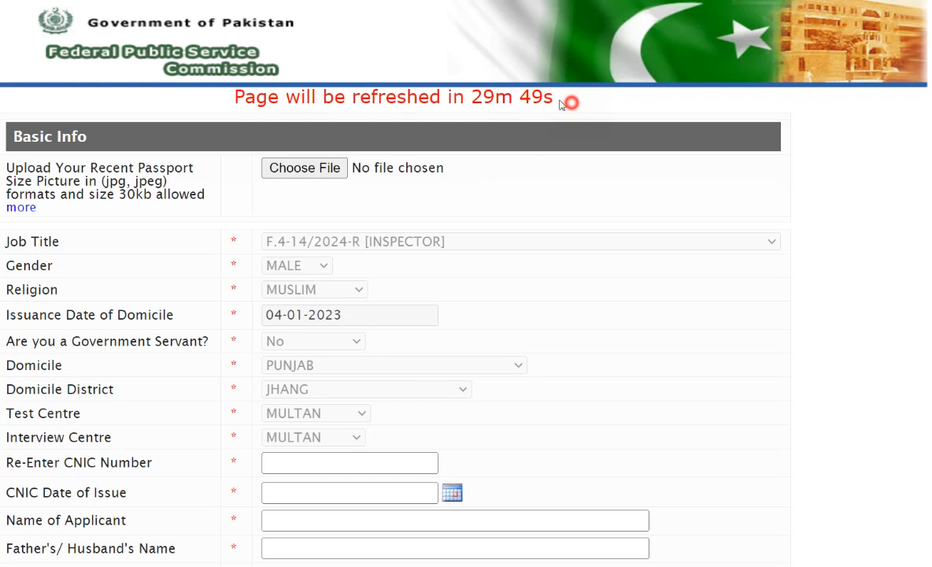
drag(437, 97, 228, 97)
drag(24, 161, 195, 165)
drag(27, 181, 205, 194)
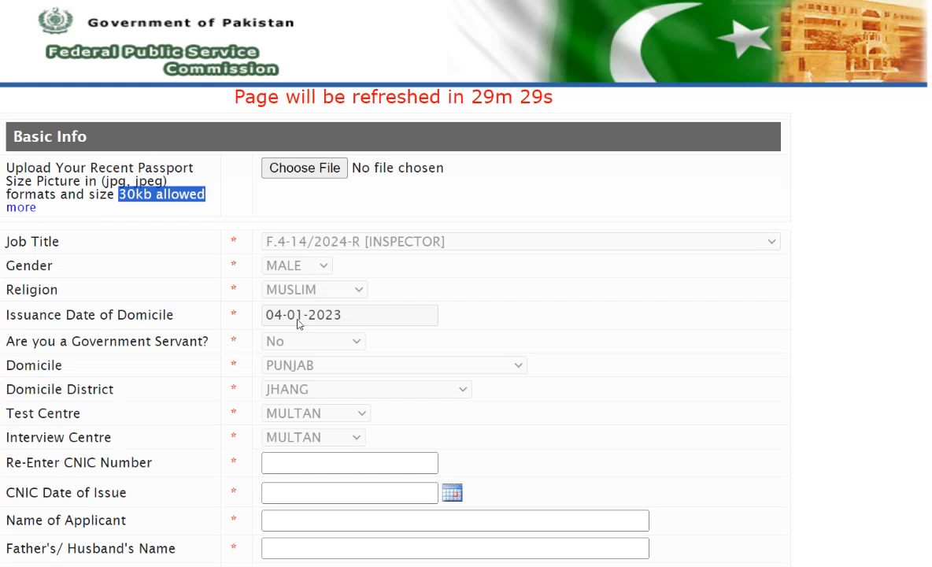
- Point out the labels for re-entering the CNIC number, CNIC date of issue, applicant's name, father's or husband's name and date of birth
scroll(271, 386, down, 2)
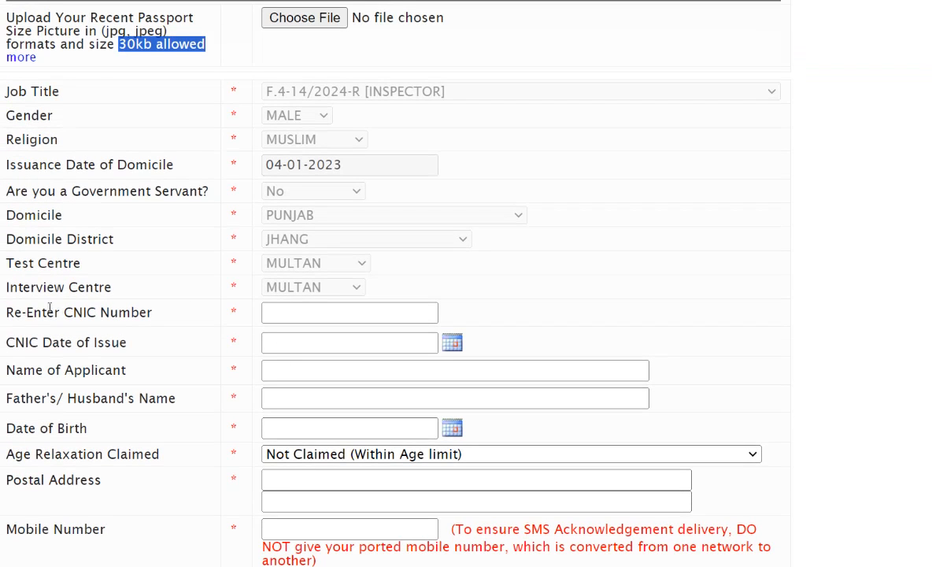
drag(7, 313, 131, 314)
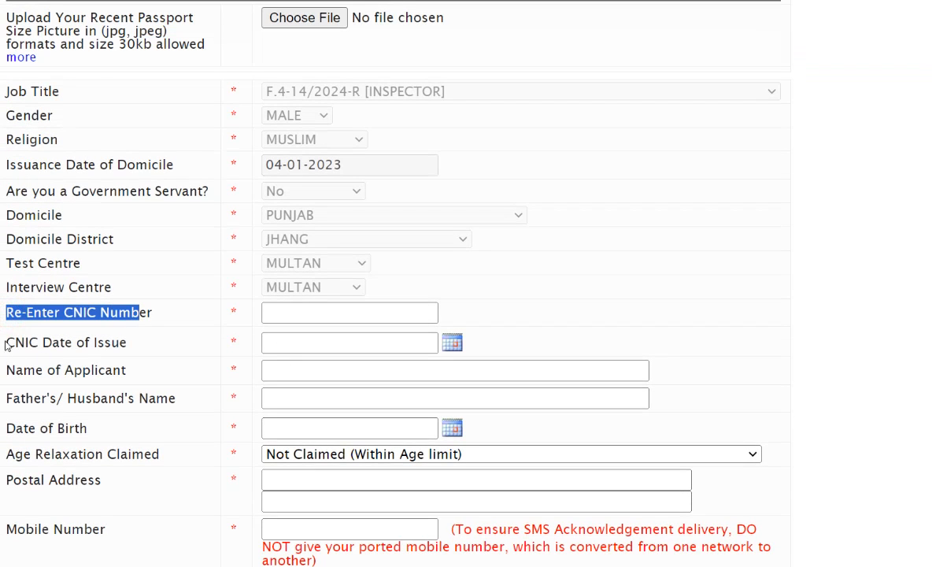
drag(14, 342, 150, 347)
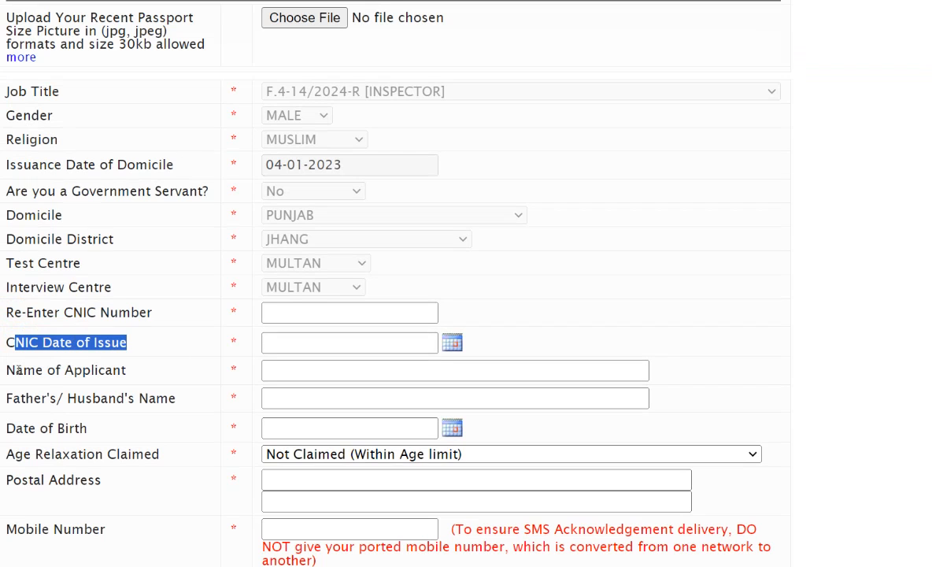
drag(15, 370, 131, 369)
scroll(69, 407, down, 1)
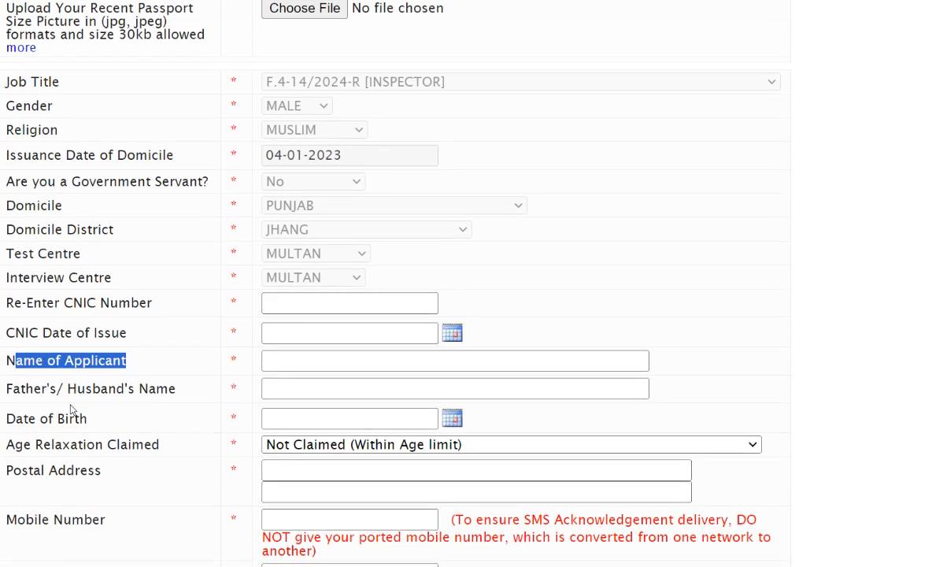
scroll(69, 407, down, 2)
drag(14, 324, 170, 336)
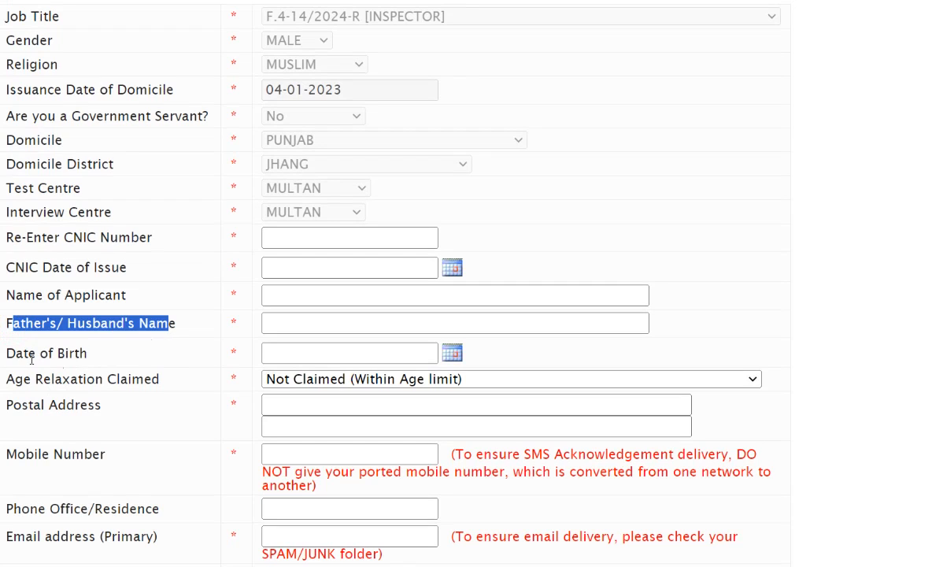
drag(11, 354, 73, 353)
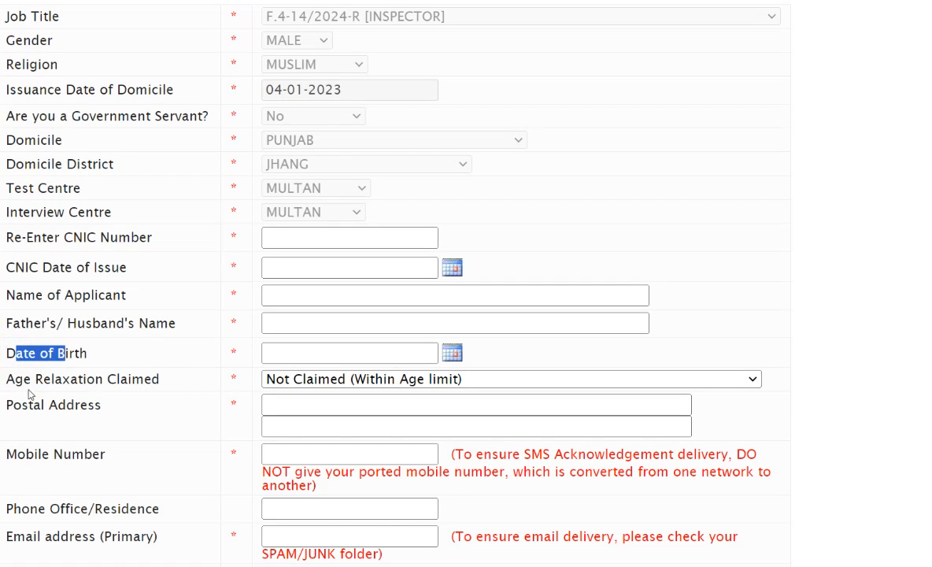
- Point out the Age Relaxation Claimed field and review its available categories without changing the selection
click(8, 379)
drag(8, 378, 120, 378)
click(366, 379)
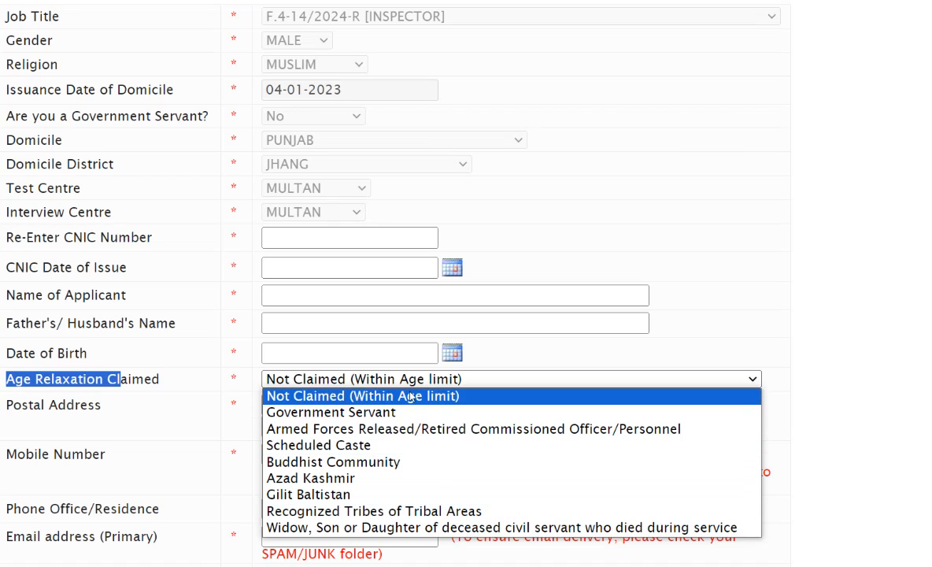
click(860, 363)
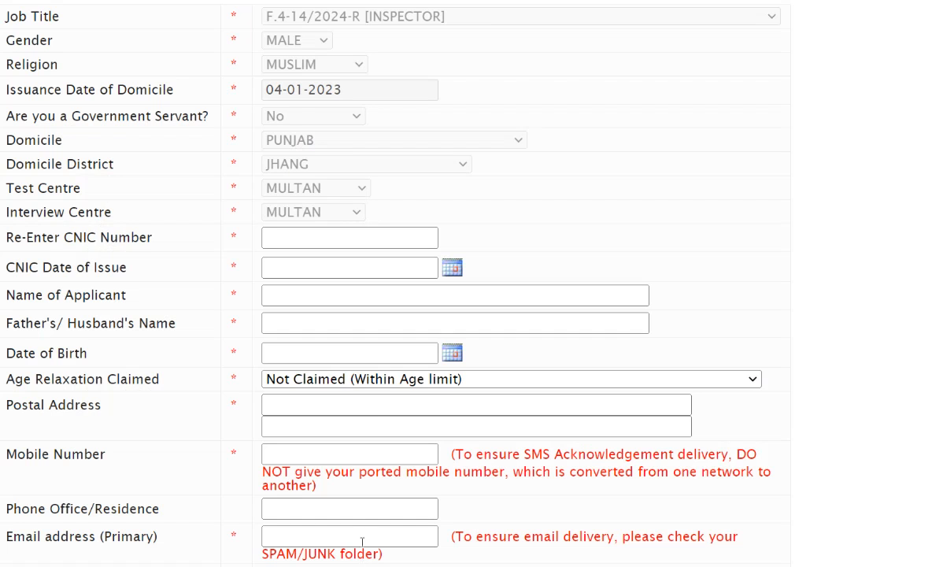
- Point out the postal address and mobile number labels and highlight the note about not giving a ported mobile number
scroll(389, 354, down, 2)
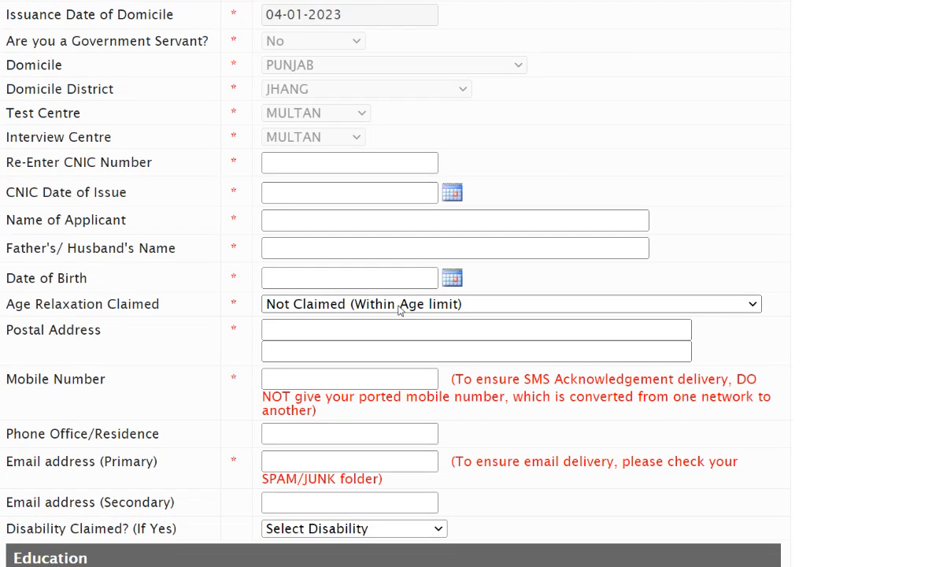
drag(4, 330, 120, 332)
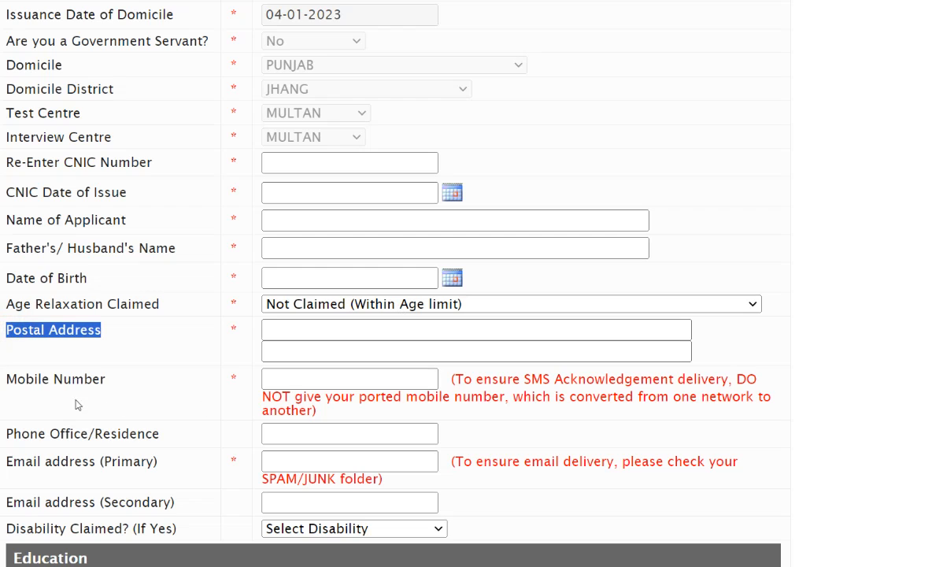
drag(15, 379, 84, 379)
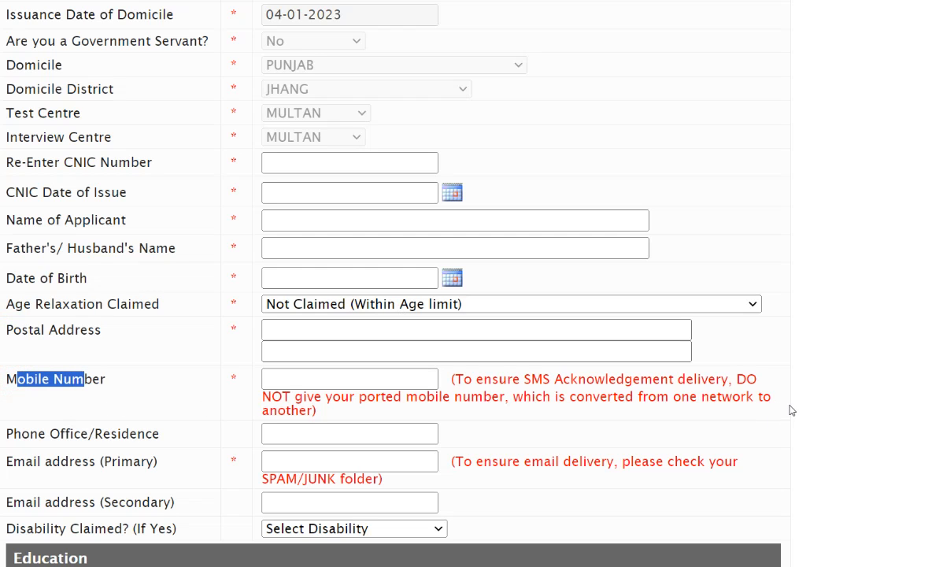
drag(792, 407, 400, 386)
click(839, 380)
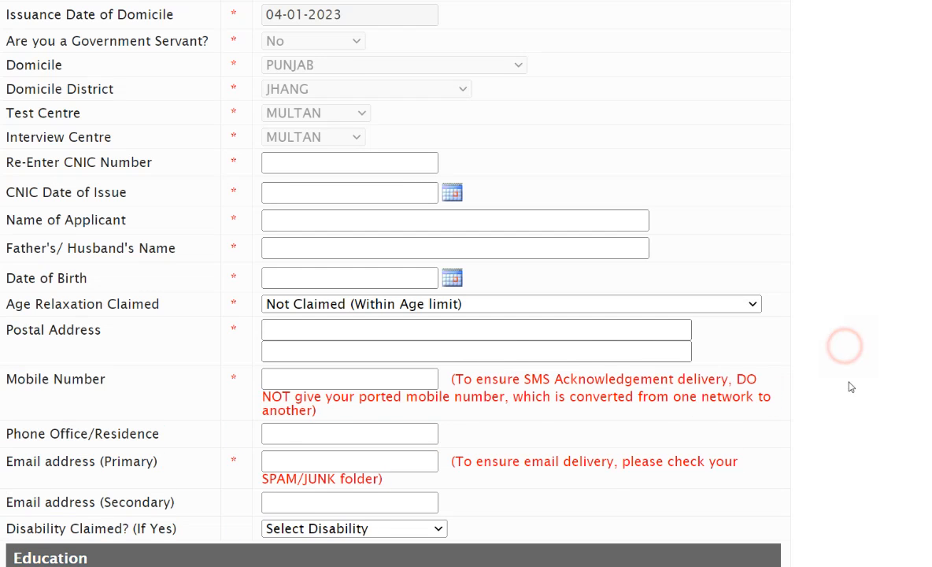
drag(456, 379, 425, 410)
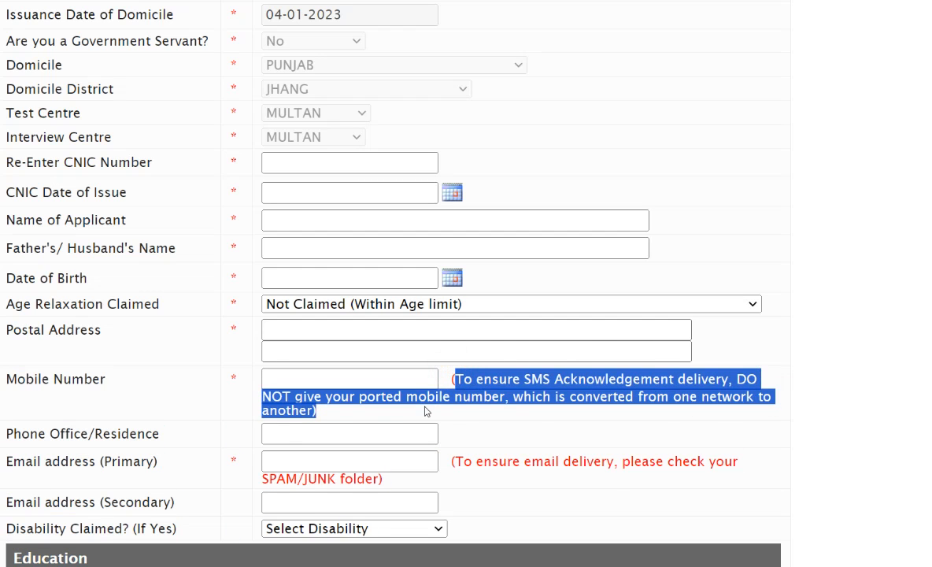
click(793, 395)
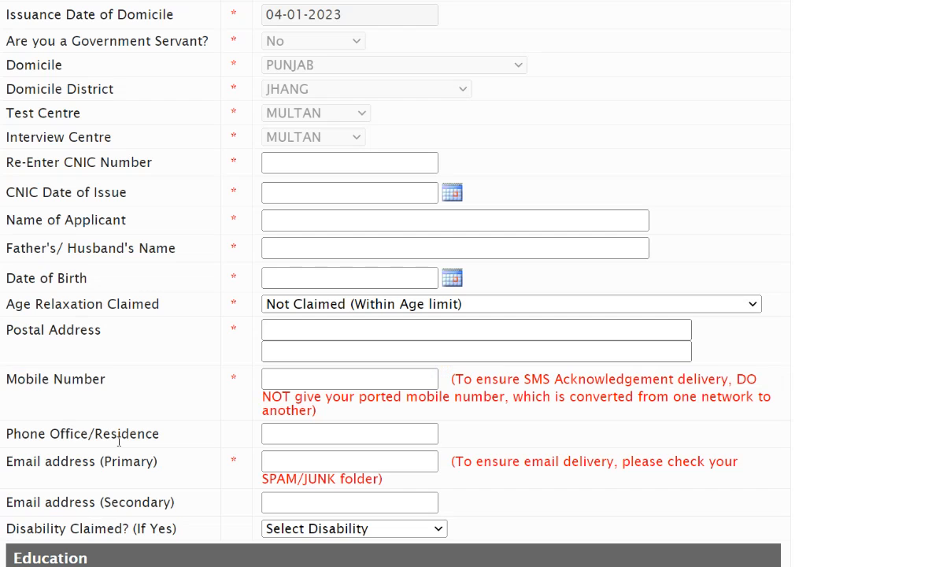
- Point out the labels for the office or residence phone and the primary and secondary email addresses
drag(88, 428, 147, 429)
drag(4, 462, 158, 462)
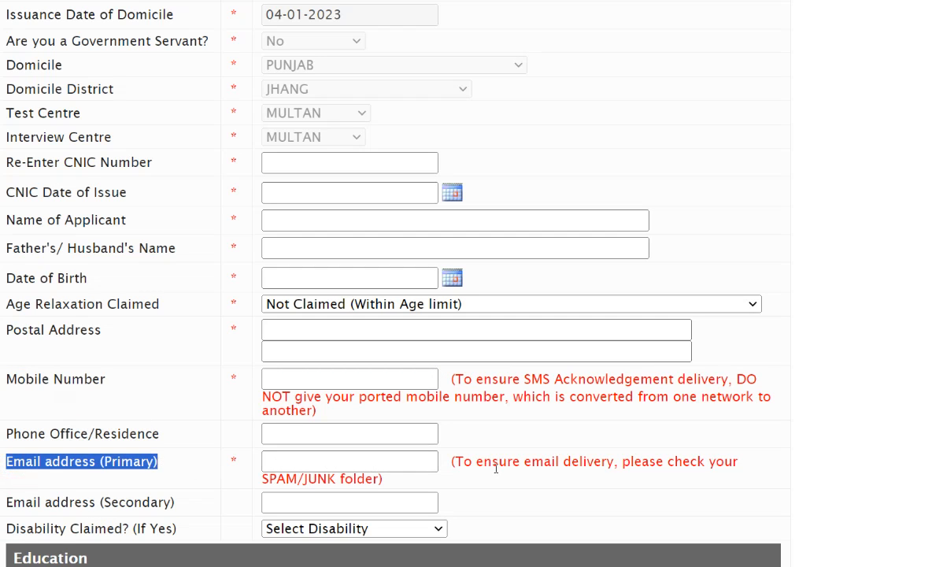
scroll(486, 442, down, 3)
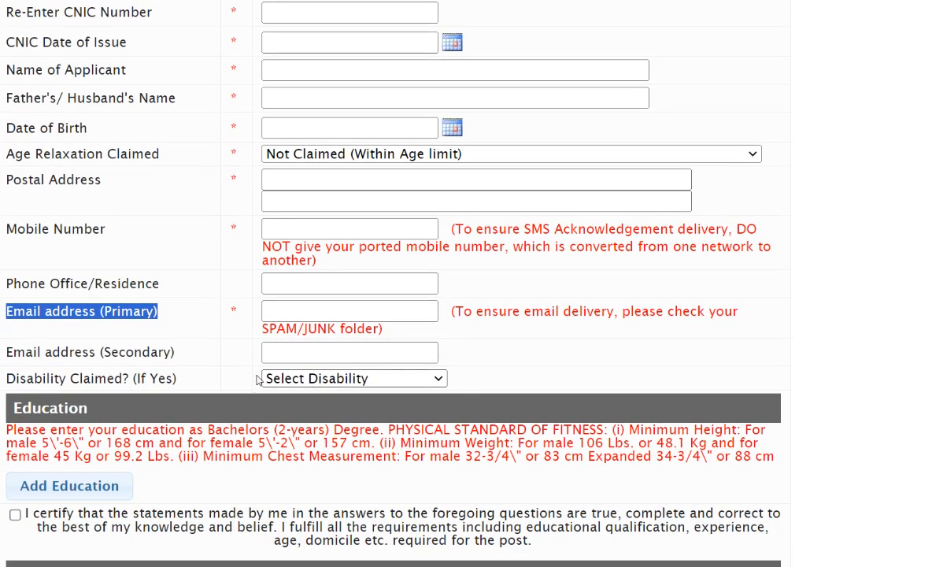
drag(26, 351, 299, 362)
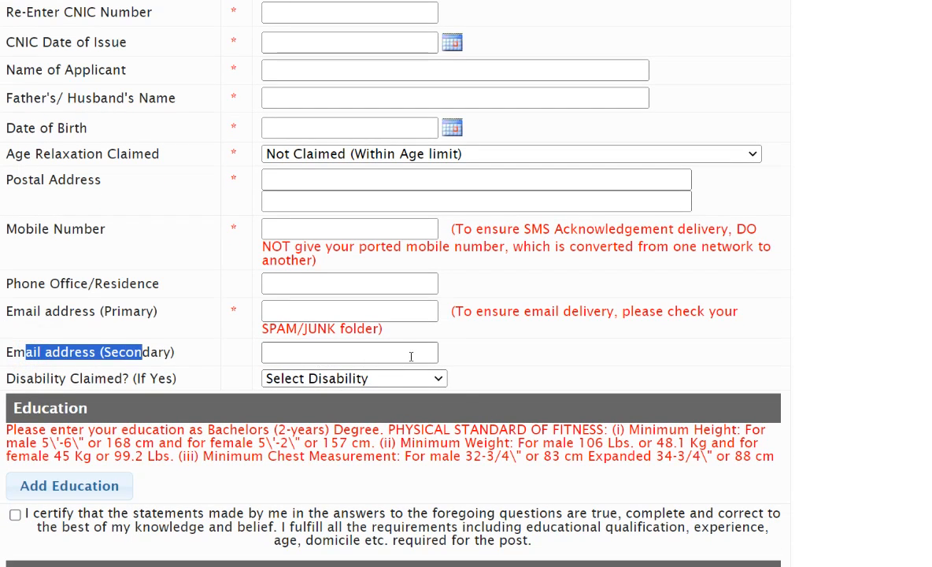
- Point out the Disability Claimed field and review its options, keeping Select Disability
drag(26, 379, 128, 379)
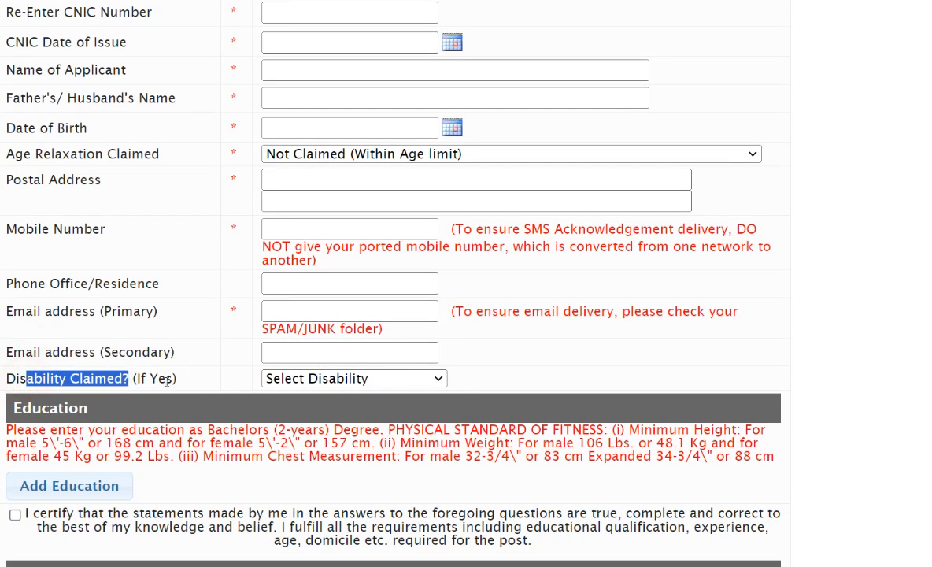
click(351, 381)
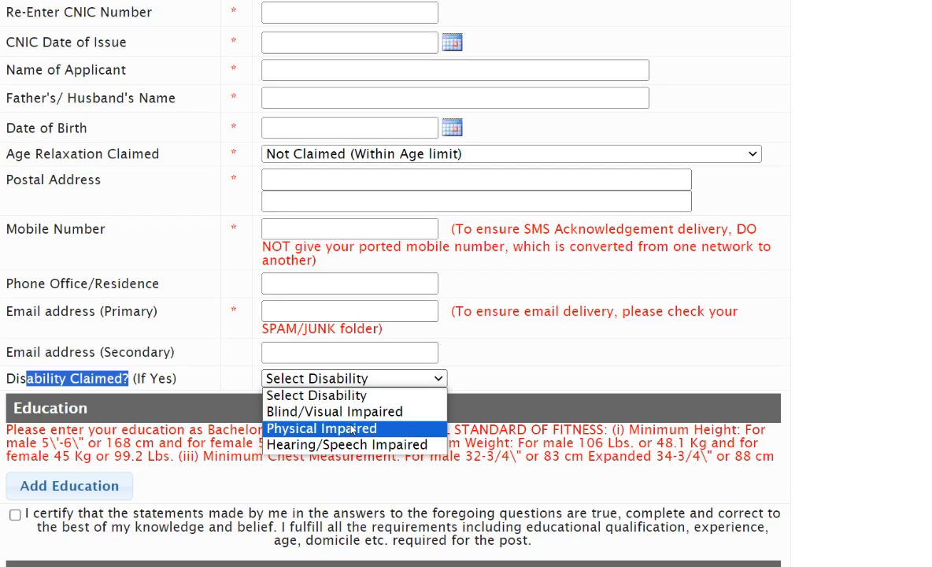
click(319, 394)
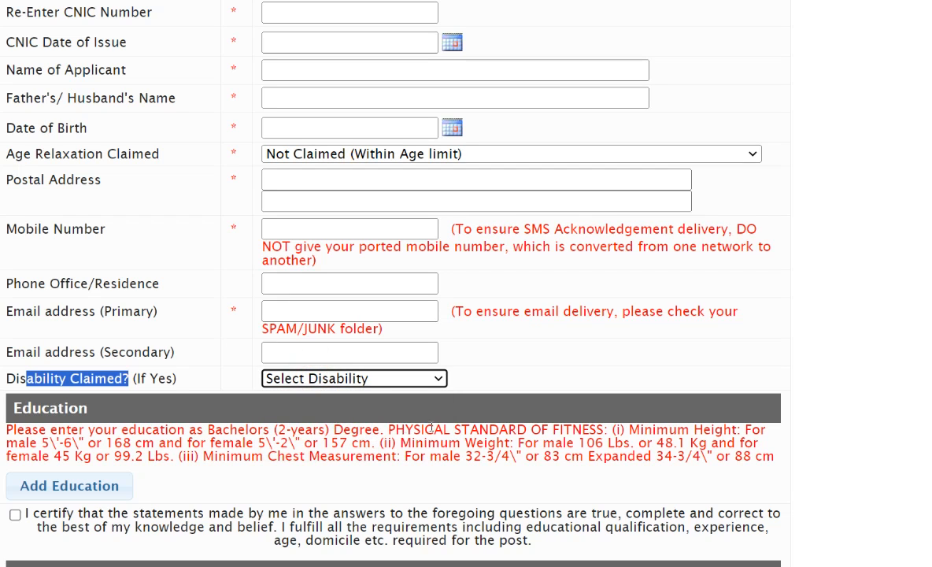
- Highlight the Education section's note on the required Bachelors degree and the physical fitness standards
scroll(142, 455, down, 1)
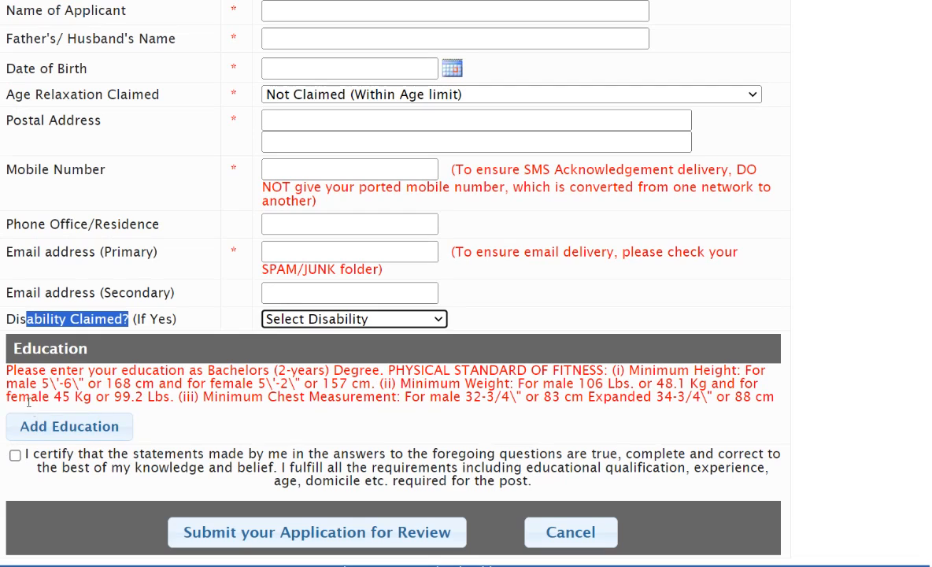
drag(24, 371, 777, 403)
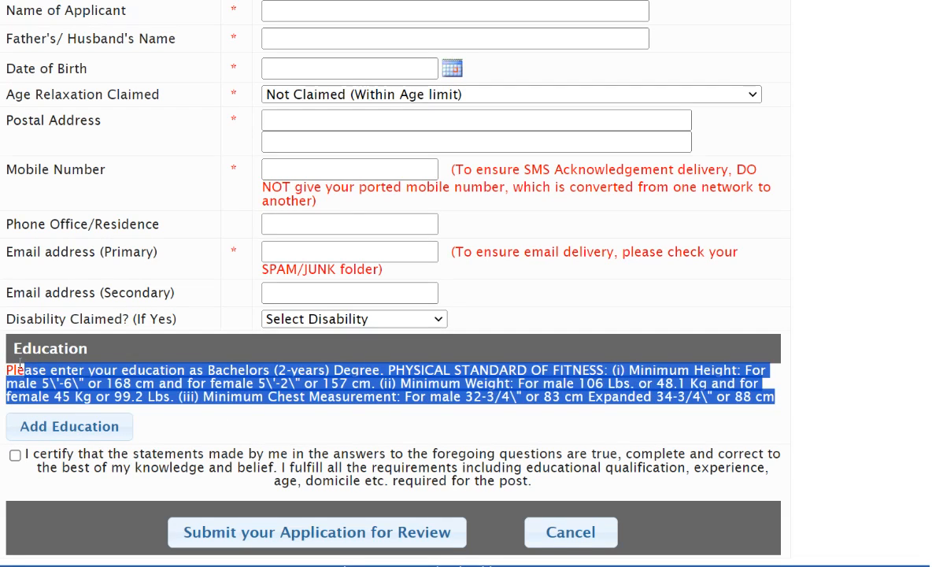
drag(12, 370, 784, 402)
- Start an education entry with the qualification MATRICULATION and the result date 02-09-2015
click(52, 429)
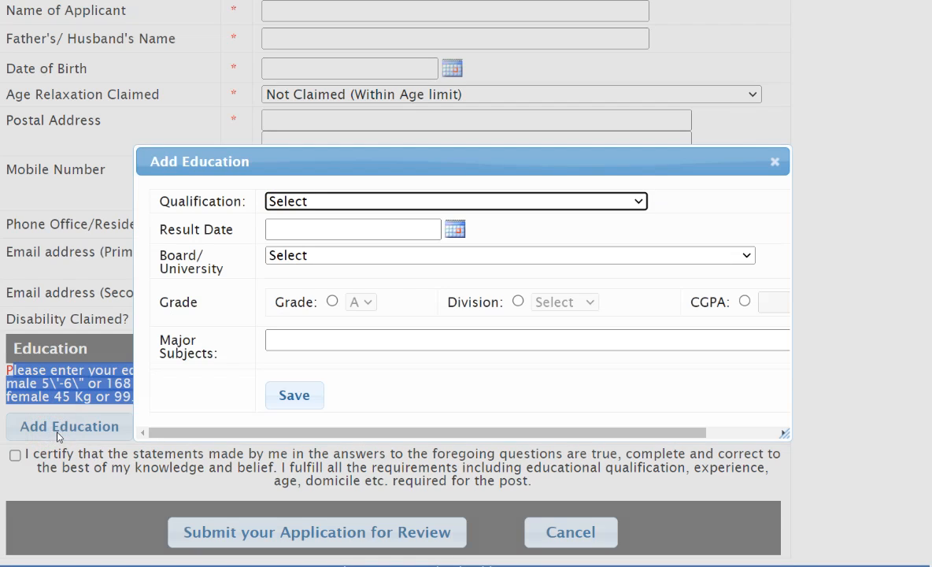
click(537, 202)
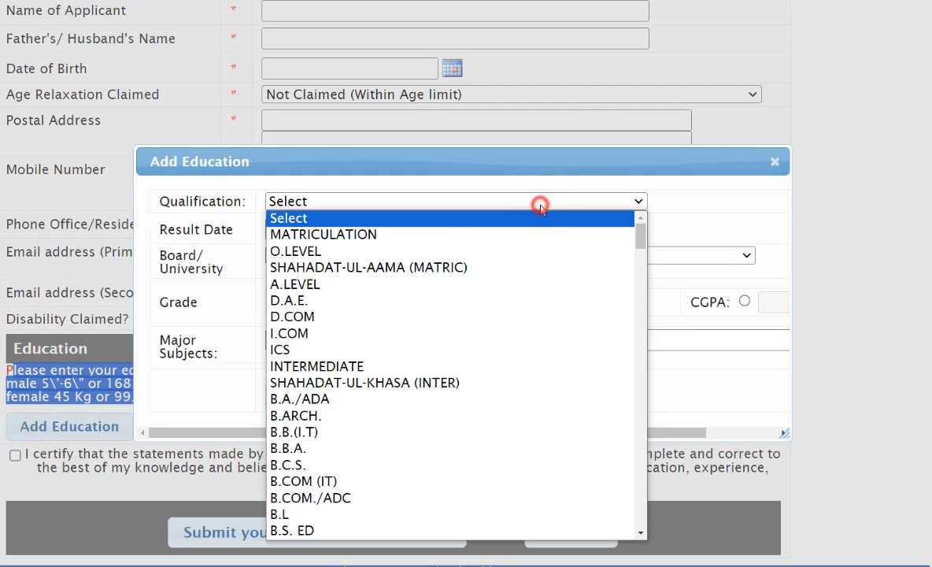
click(417, 243)
click(416, 227)
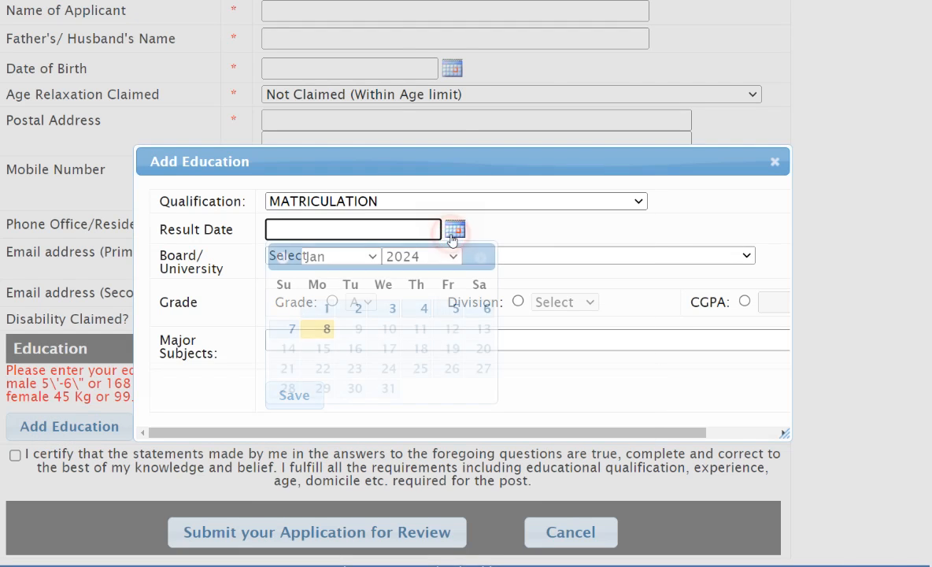
click(421, 257)
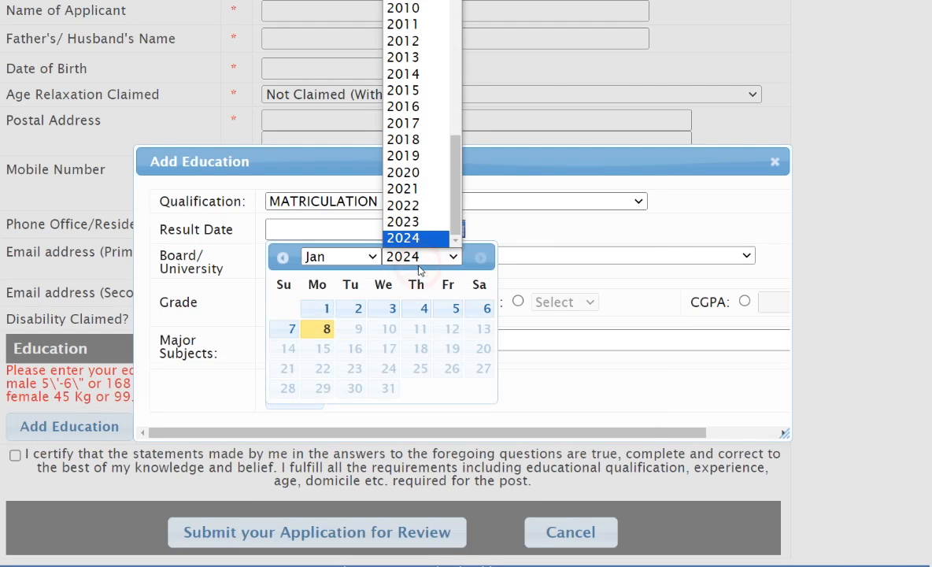
click(409, 90)
click(356, 257)
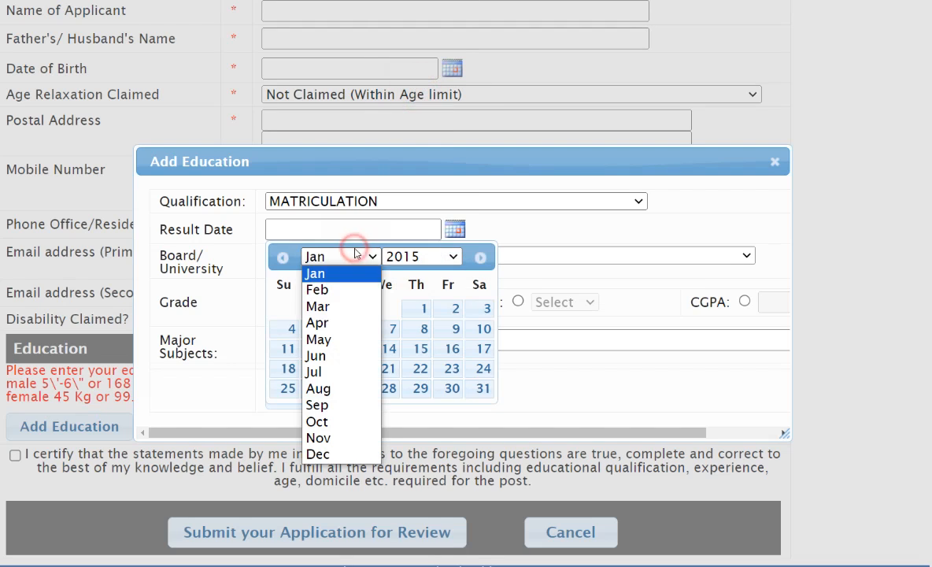
click(340, 405)
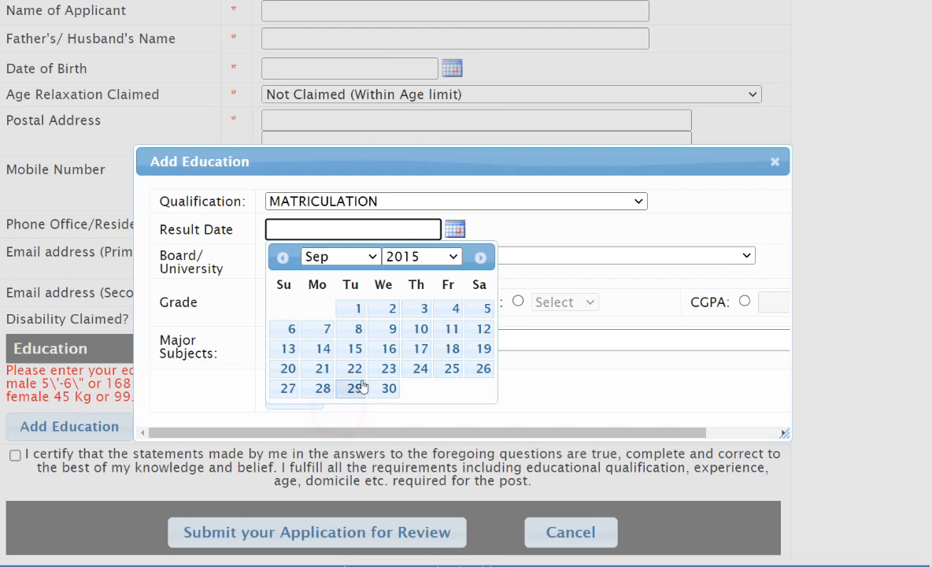
click(394, 306)
- Set the Matriculation entry's board to BISE Lahore and its division to First
click(334, 259)
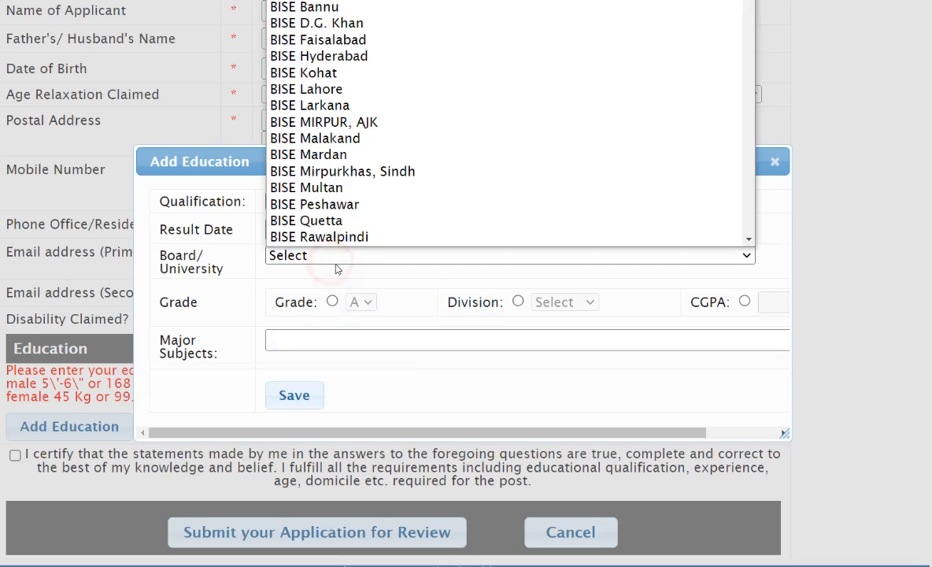
click(347, 90)
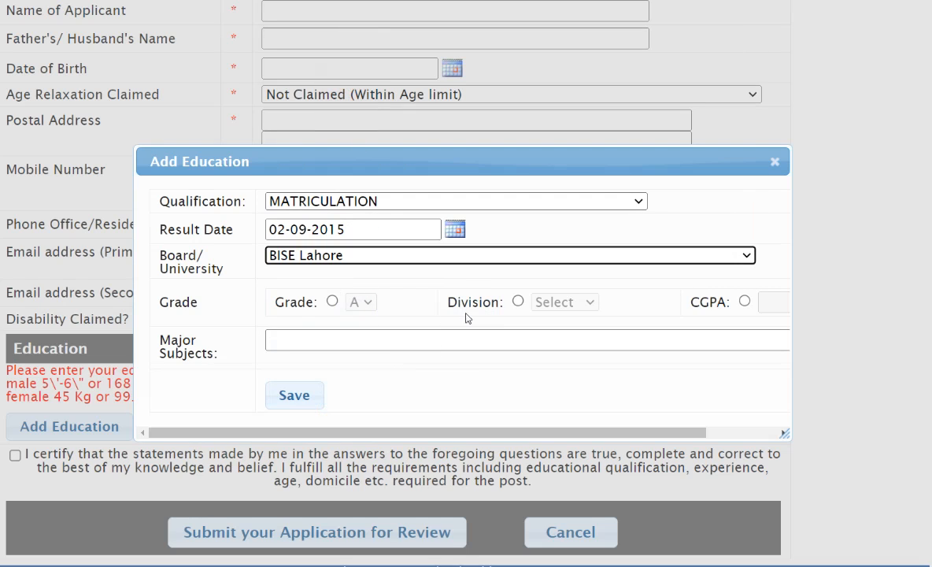
click(518, 301)
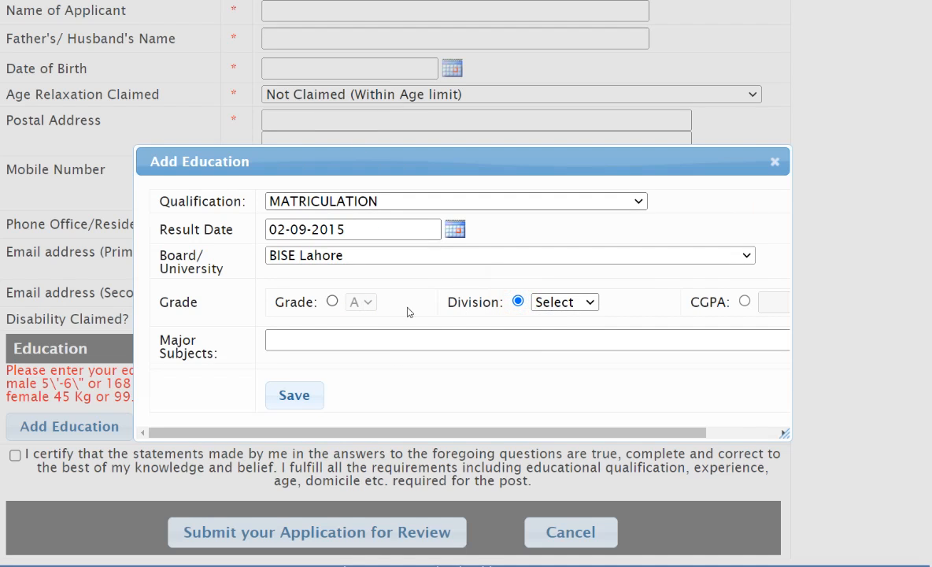
click(566, 302)
click(563, 333)
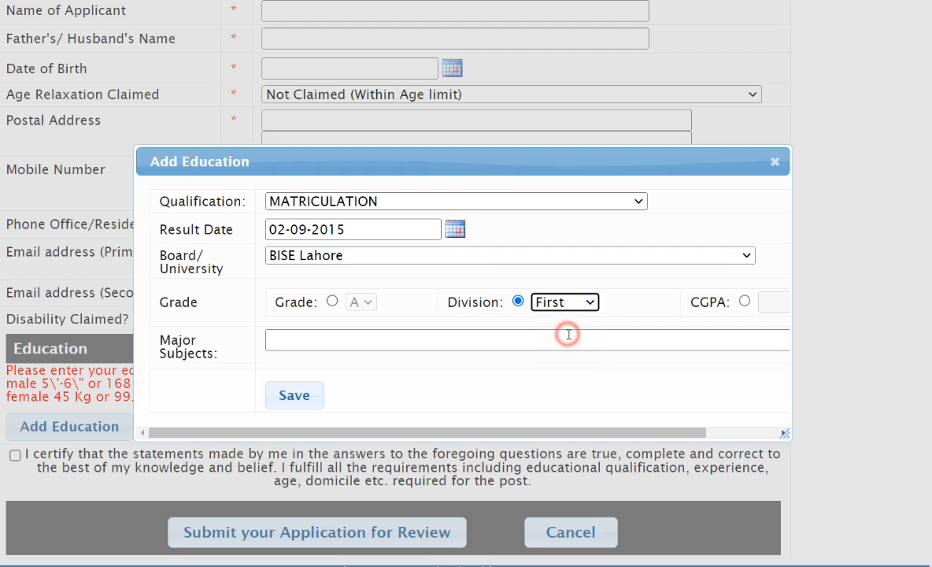
- Fill in Math, Physics, Chemistry, Biology as the major subjects and save the Matriculation entry
click(324, 343)
click(411, 401)
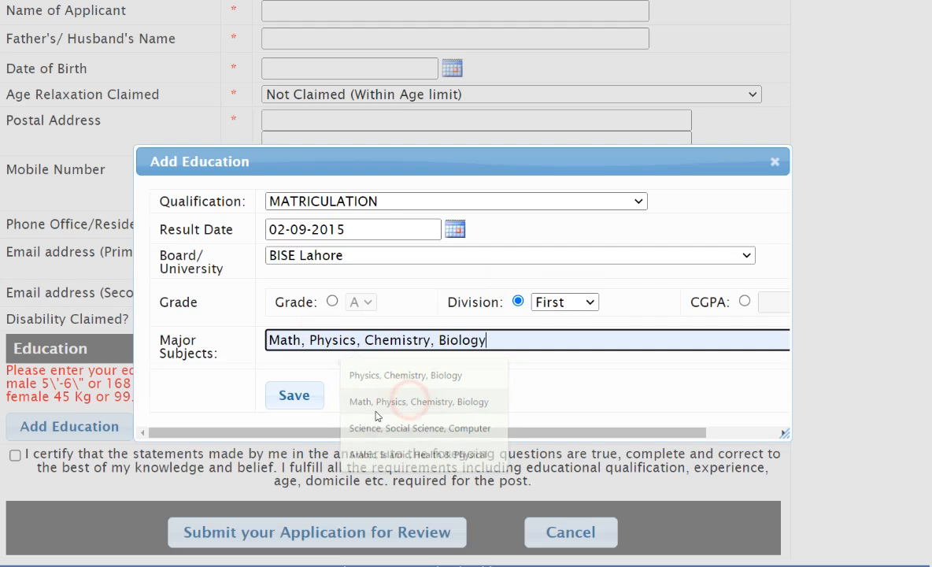
click(296, 395)
- Start another education entry with the qualification INTERMEDIATE and the result date 1 October 2017
scroll(39, 436, down, 1)
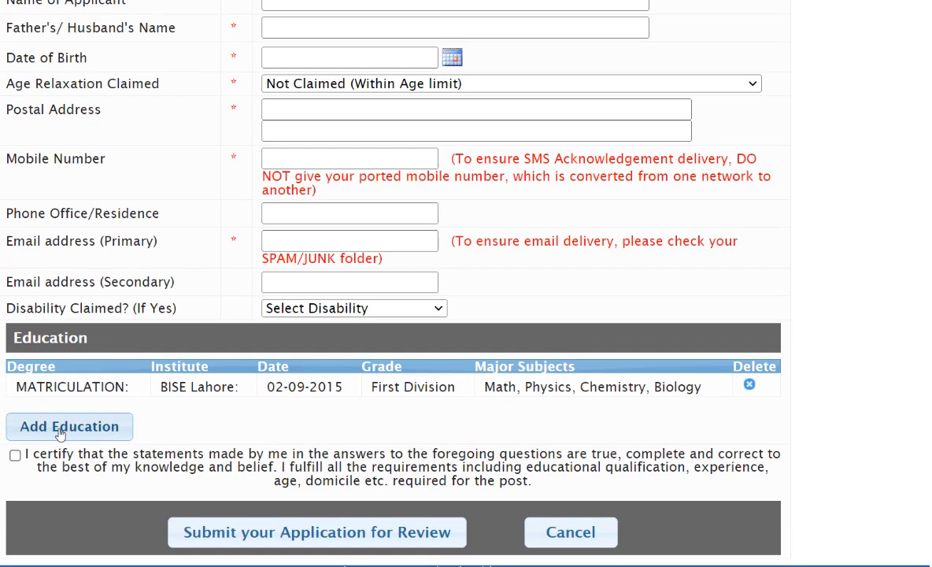
click(61, 431)
click(376, 203)
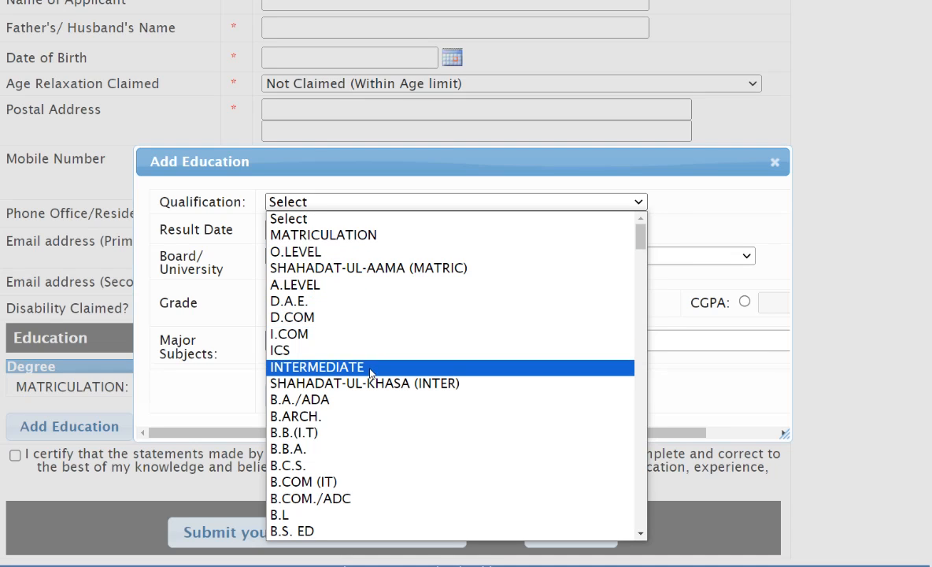
click(370, 373)
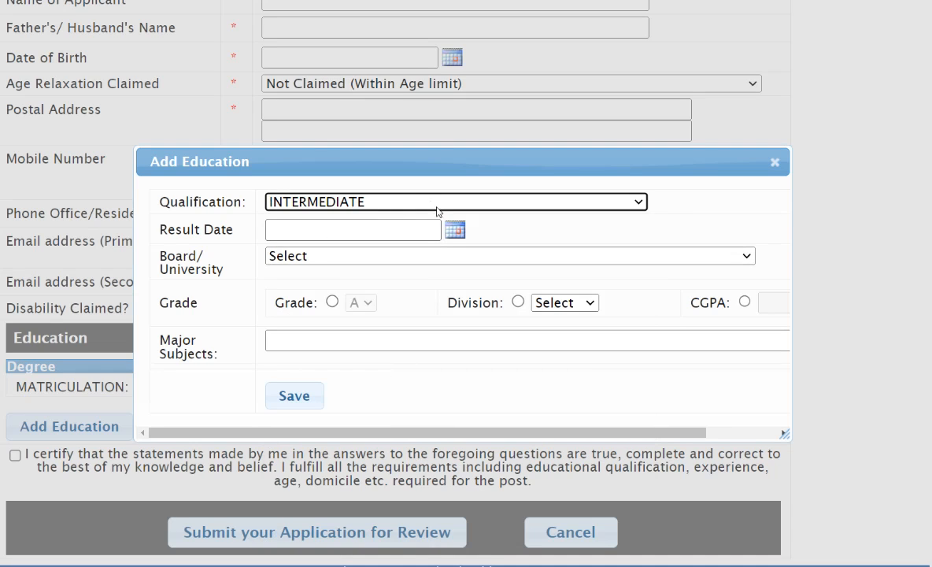
click(455, 229)
click(414, 256)
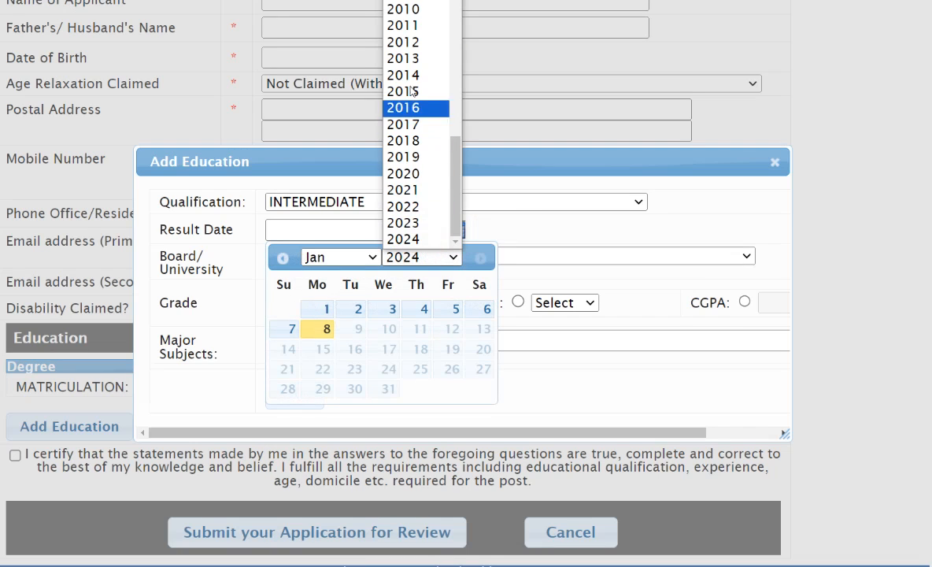
click(411, 125)
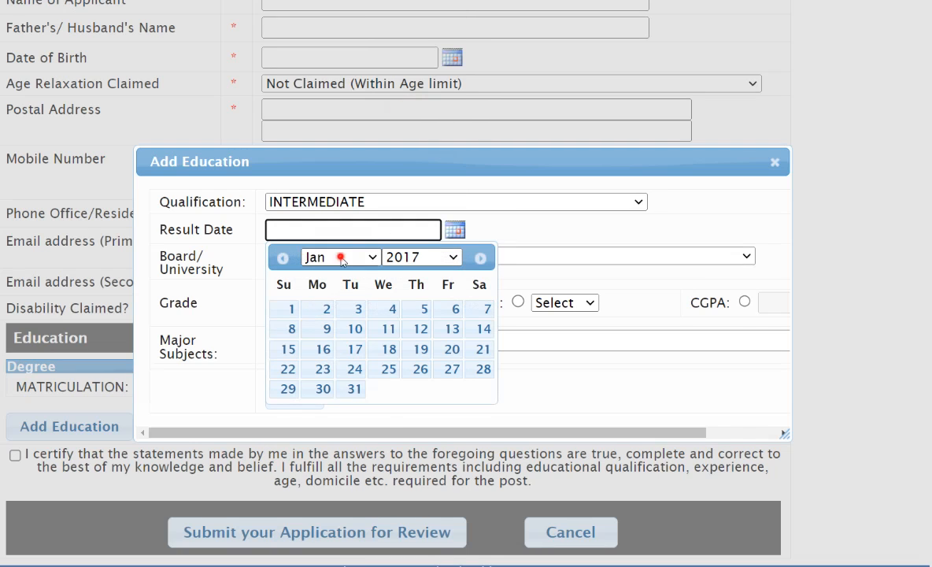
click(340, 257)
click(315, 421)
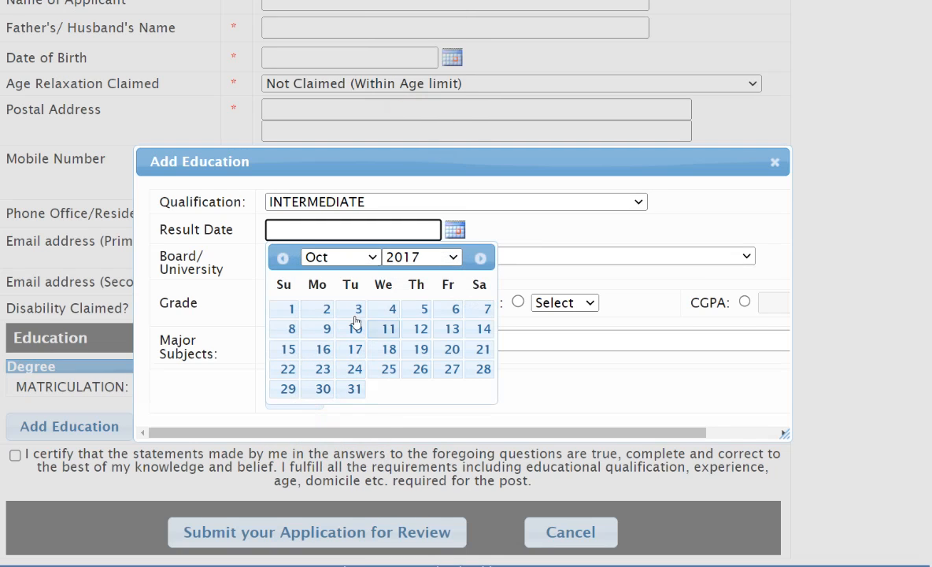
click(288, 309)
- Set the Intermediate entry's board to BISE Lahore and its division to First
click(363, 259)
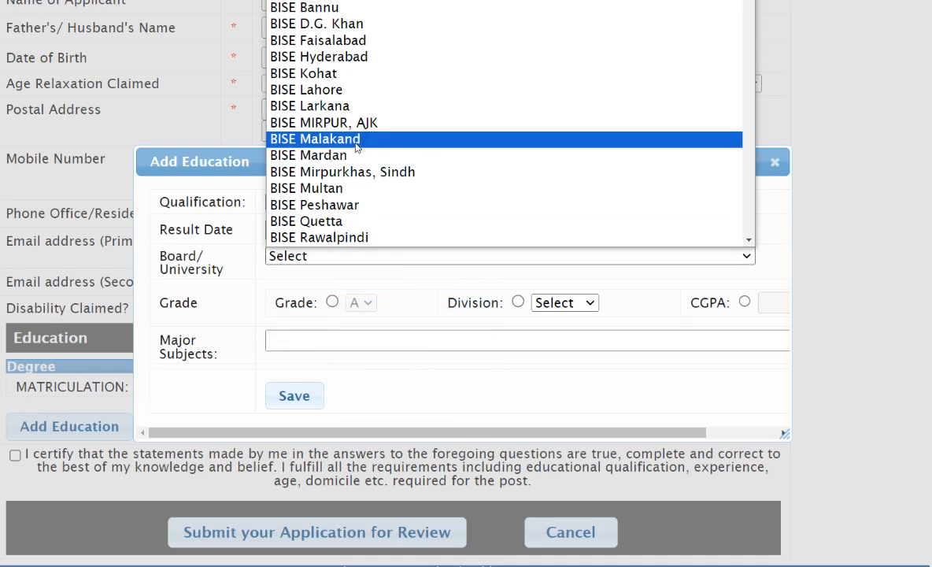
click(364, 106)
click(359, 262)
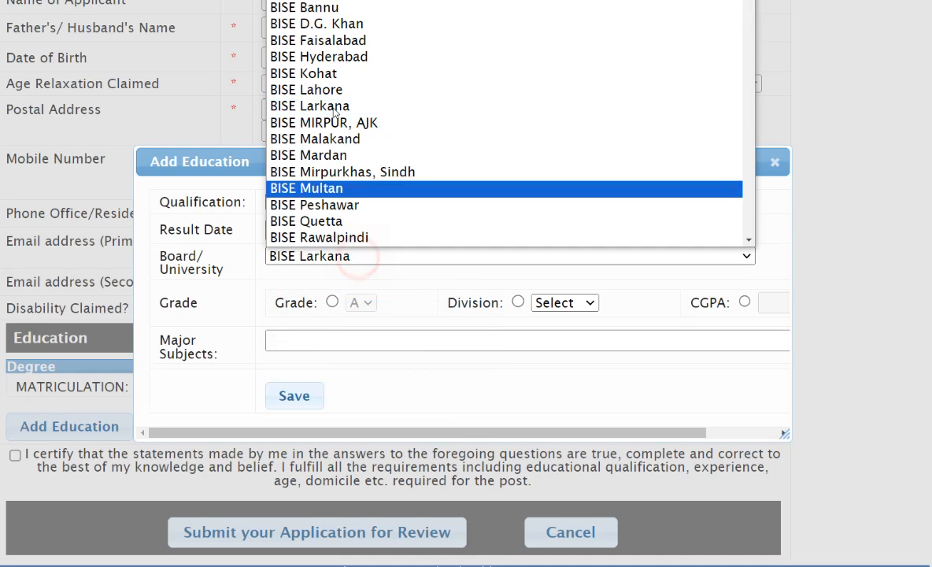
click(325, 91)
click(518, 301)
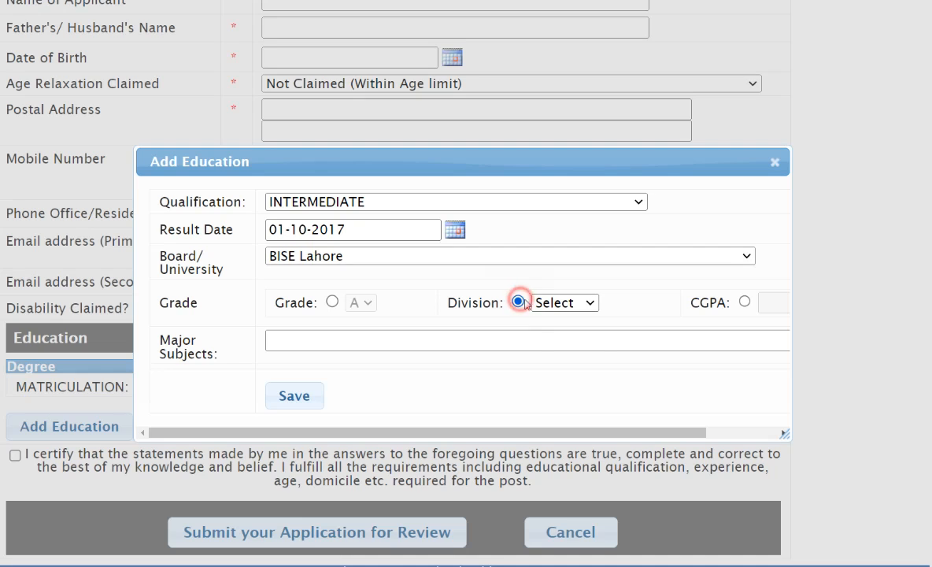
click(555, 302)
click(557, 337)
- Fill in Physics, Chemistry, Biology as the major subjects and save the Intermediate entry
click(295, 337)
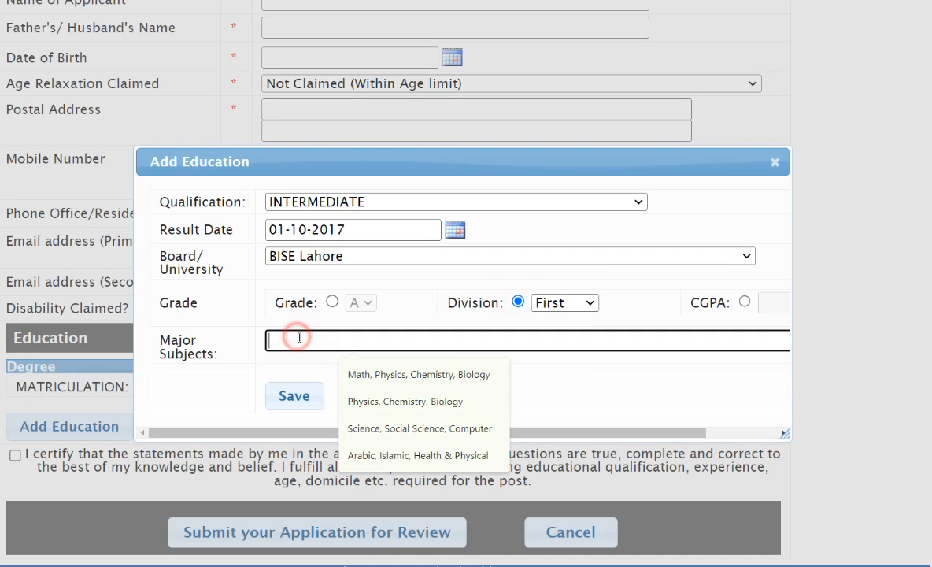
click(432, 403)
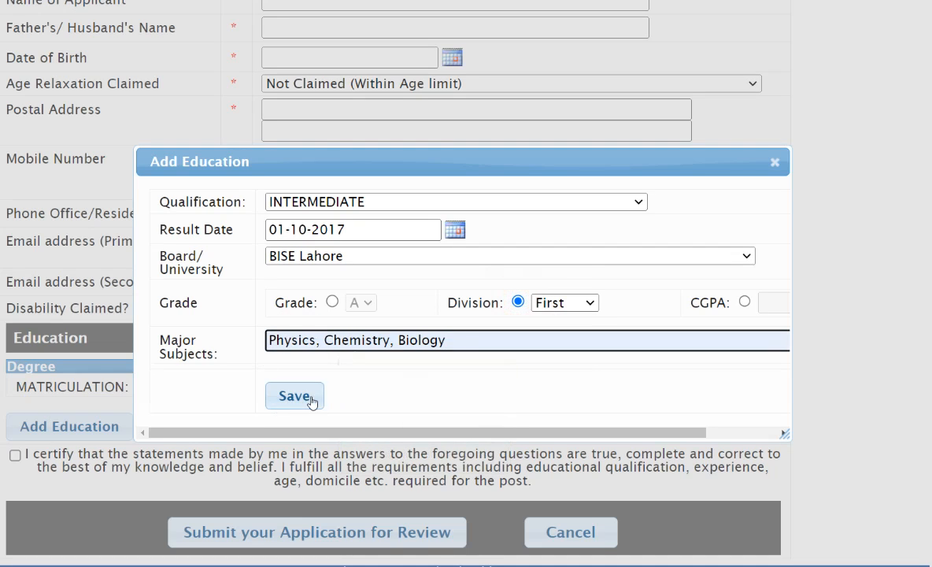
click(301, 397)
scroll(79, 454, down, 1)
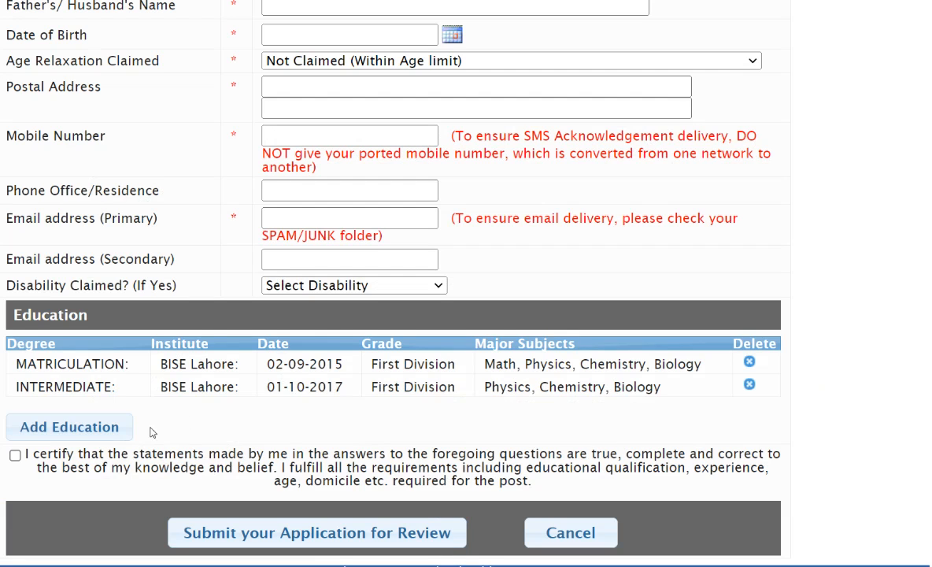
- Start a third education entry and look through the available qualifications for a bachelor's degree
click(83, 425)
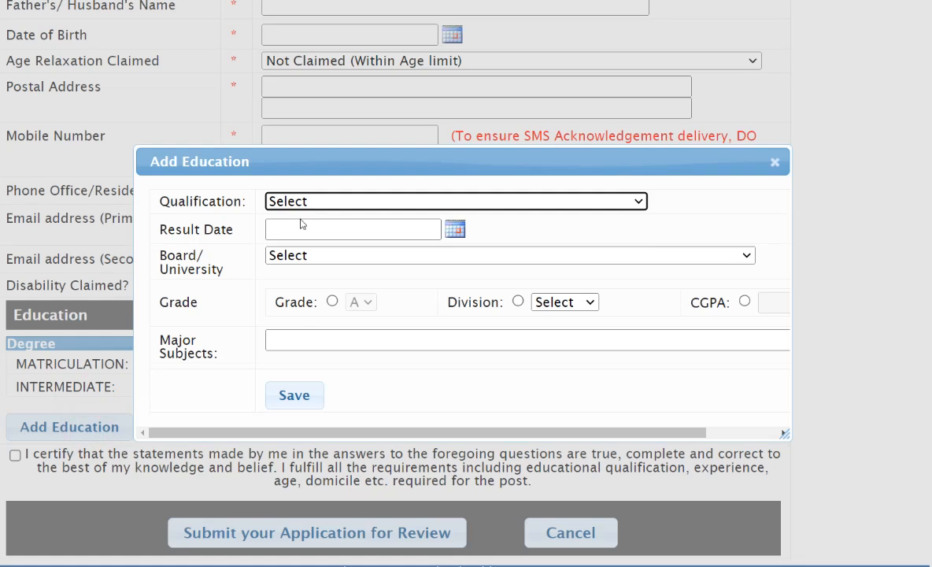
click(356, 200)
scroll(361, 488, down, 6)
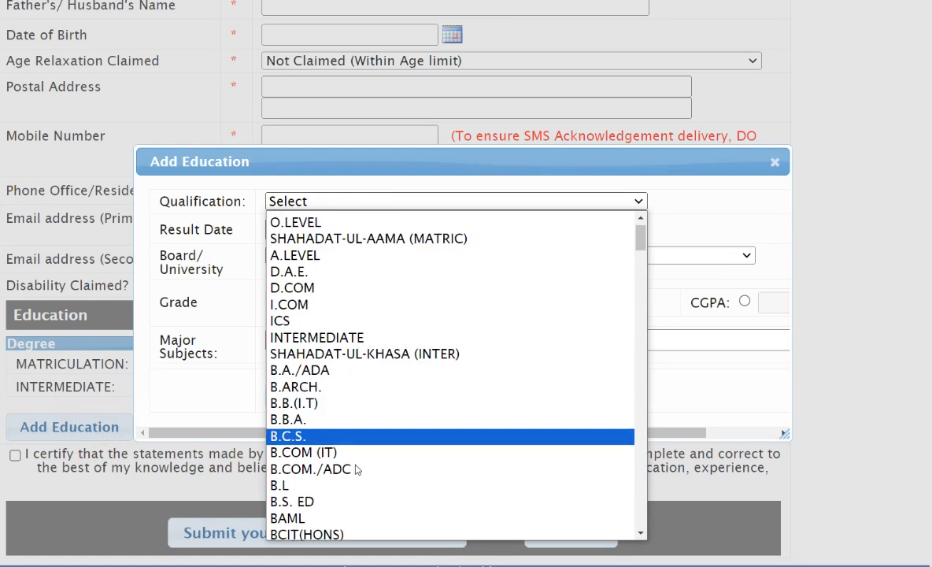
scroll(352, 415, up, 3)
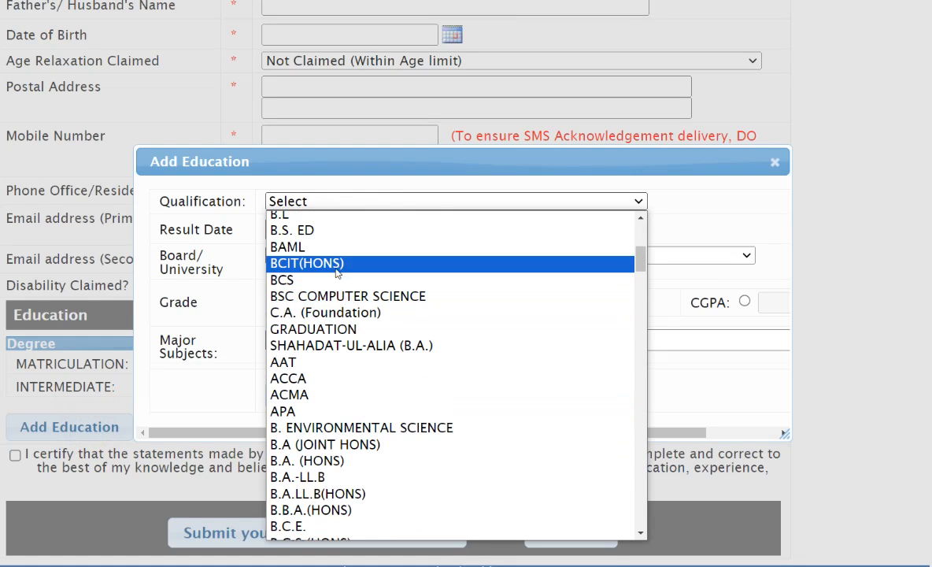
scroll(382, 488, down, 9)
scroll(382, 492, down, 20)
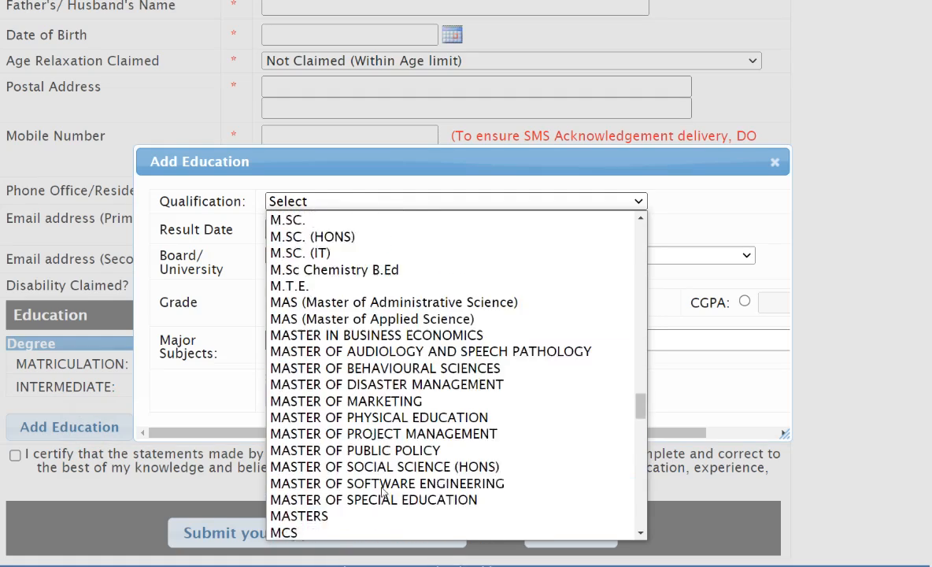
scroll(383, 489, down, 2)
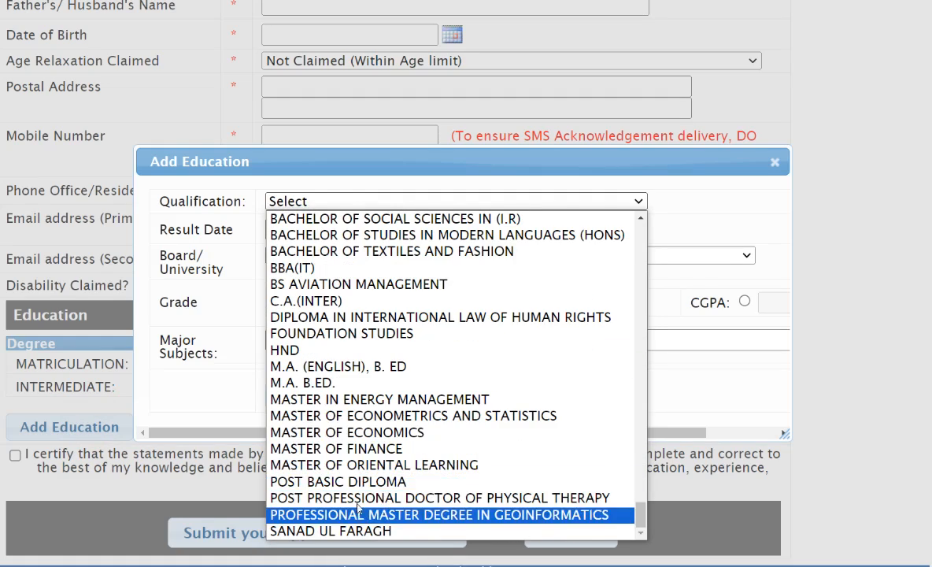
scroll(365, 456, up, 3)
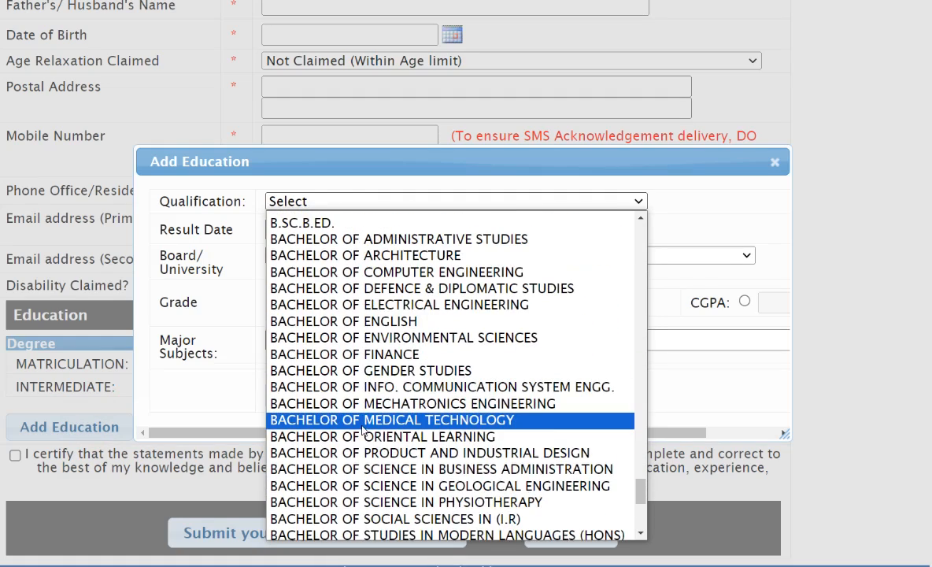
scroll(362, 429, up, 6)
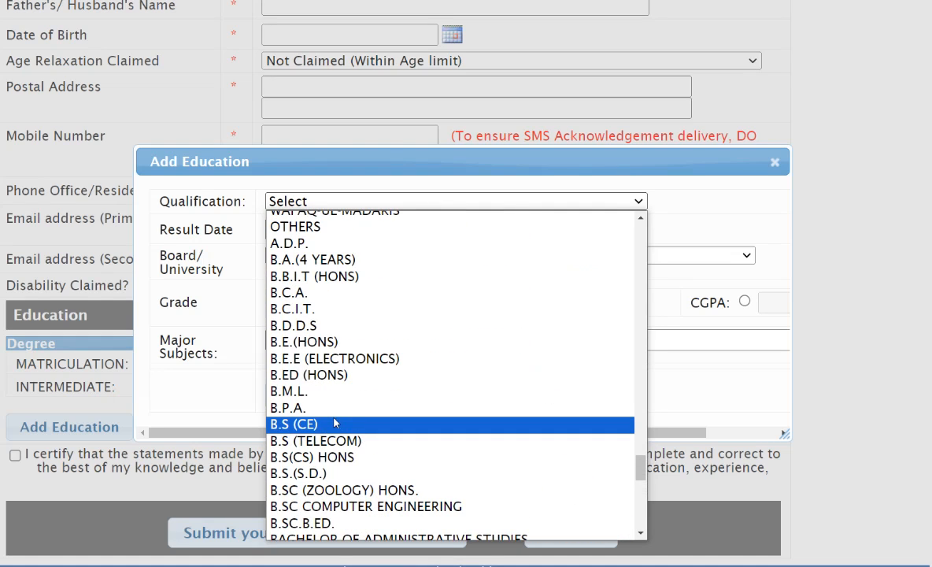
scroll(334, 417, up, 6)
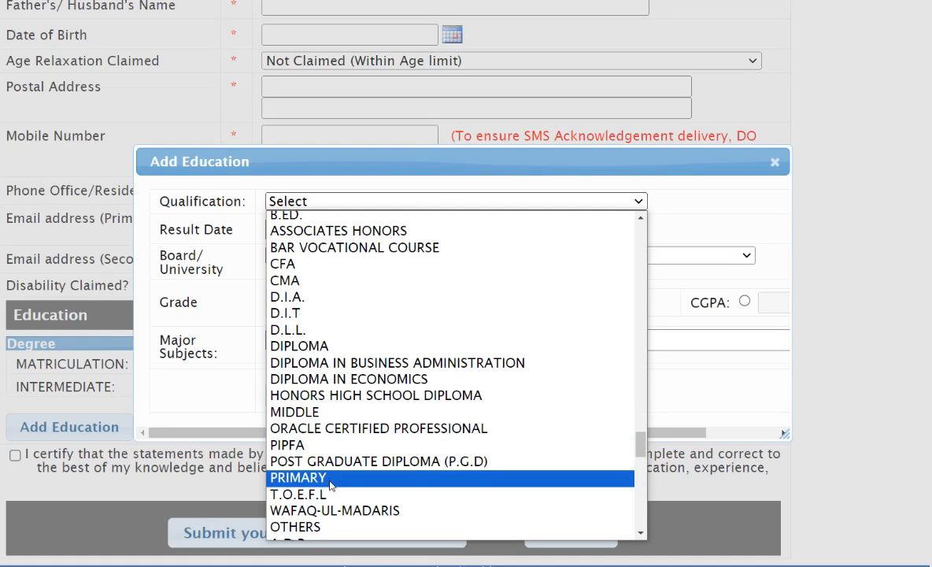
scroll(333, 374, down, 3)
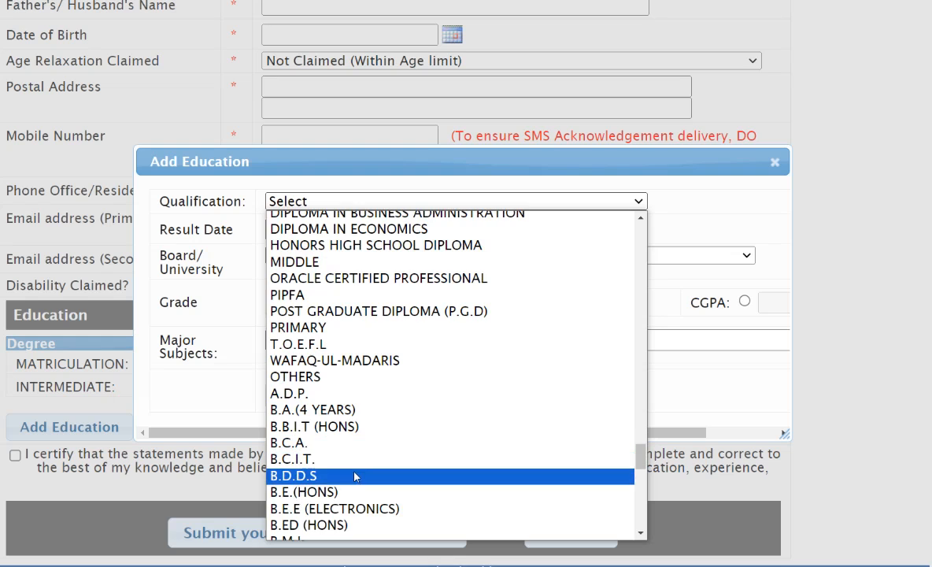
scroll(354, 476, down, 6)
scroll(347, 469, up, 6)
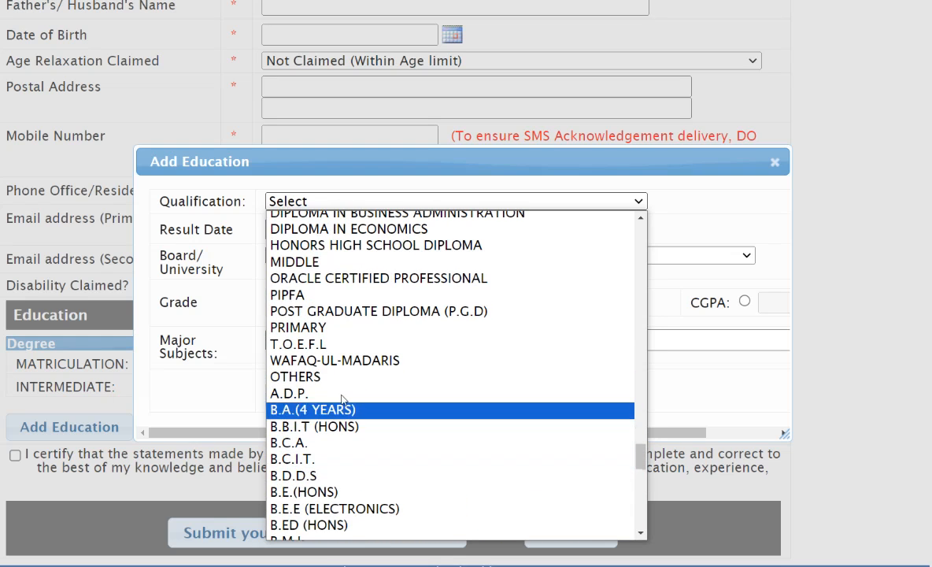
scroll(342, 400, up, 3)
scroll(337, 379, up, 3)
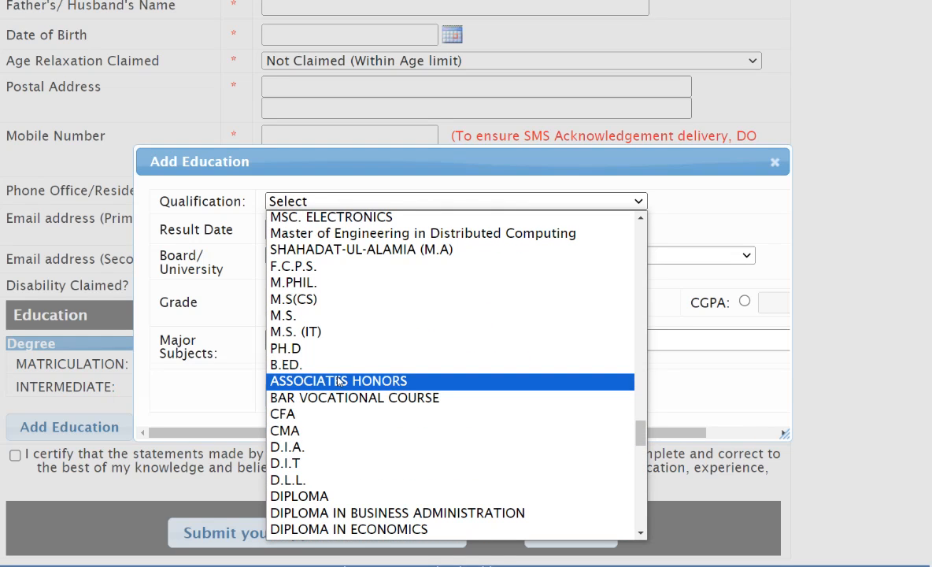
- Choose OTHERS as the qualification and activate the text field for naming an unlisted degree
key(o)
key(t)
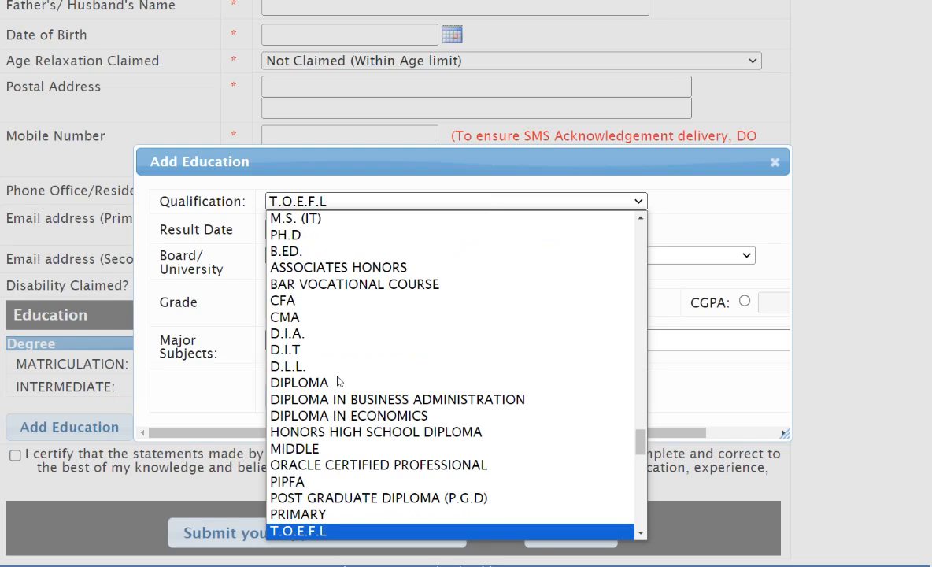
key(o)
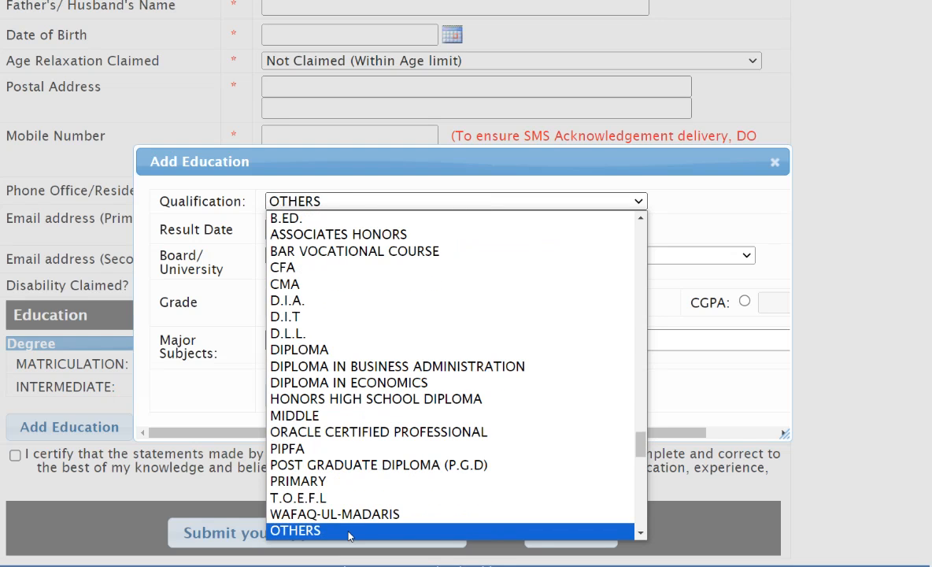
click(349, 532)
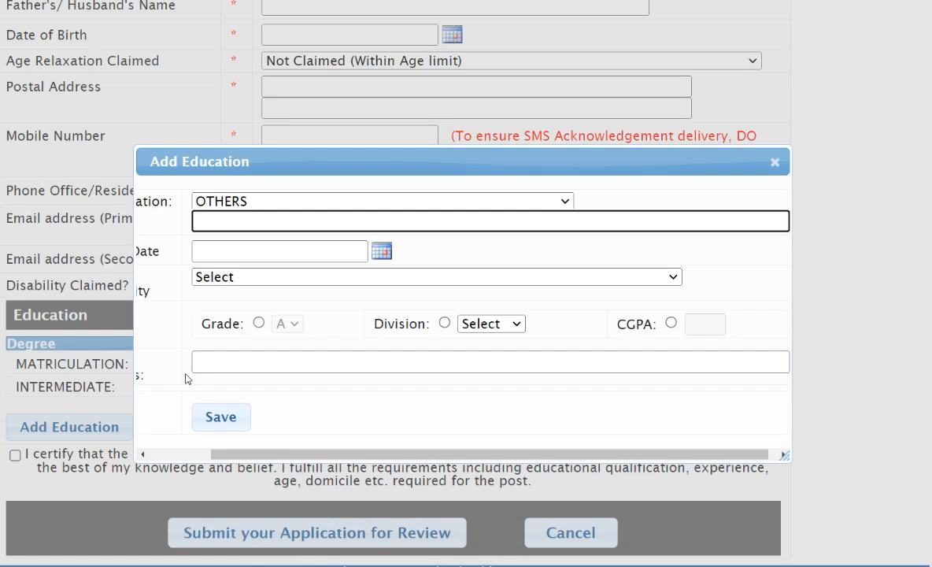
drag(266, 455, 206, 455)
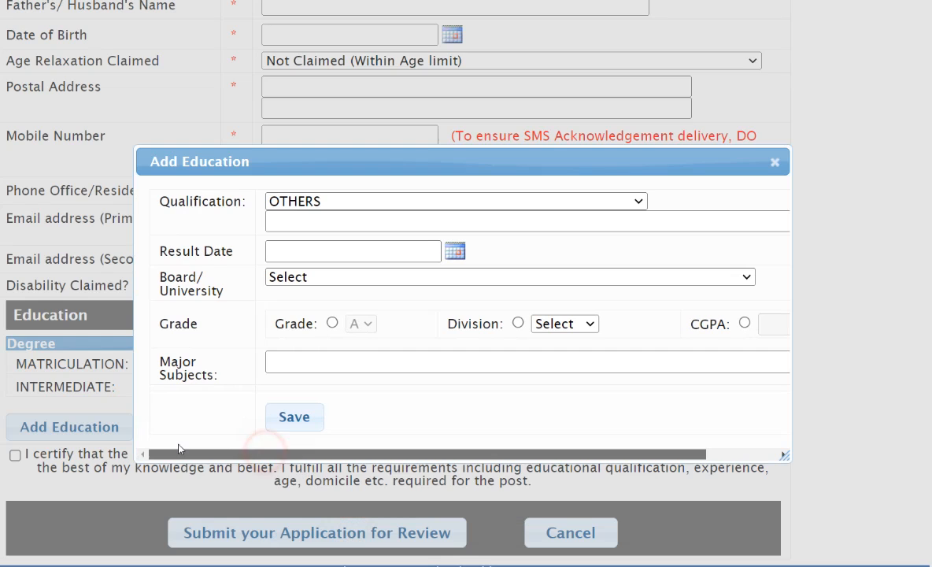
click(325, 222)
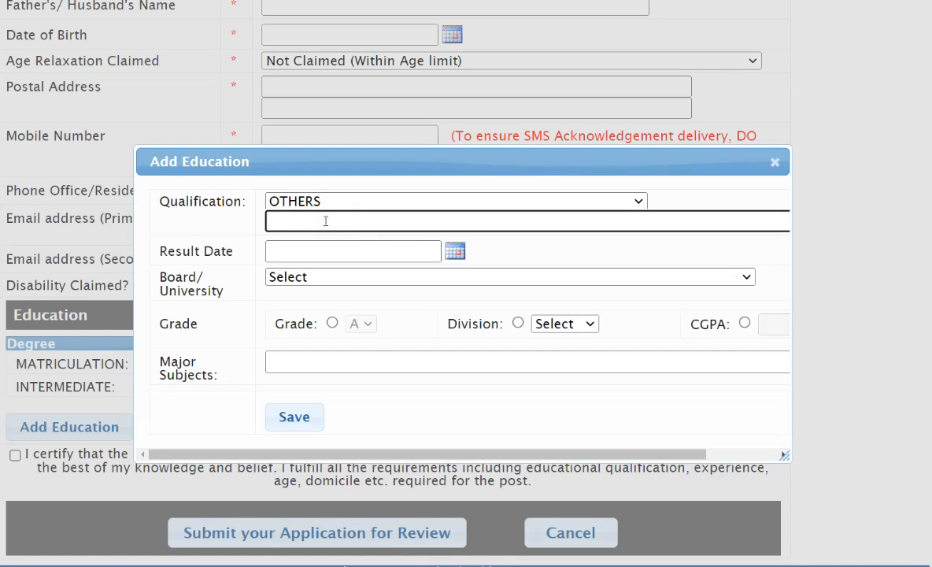
- Set the new education entry's qualification to B.S(CS) HONS
click(410, 201)
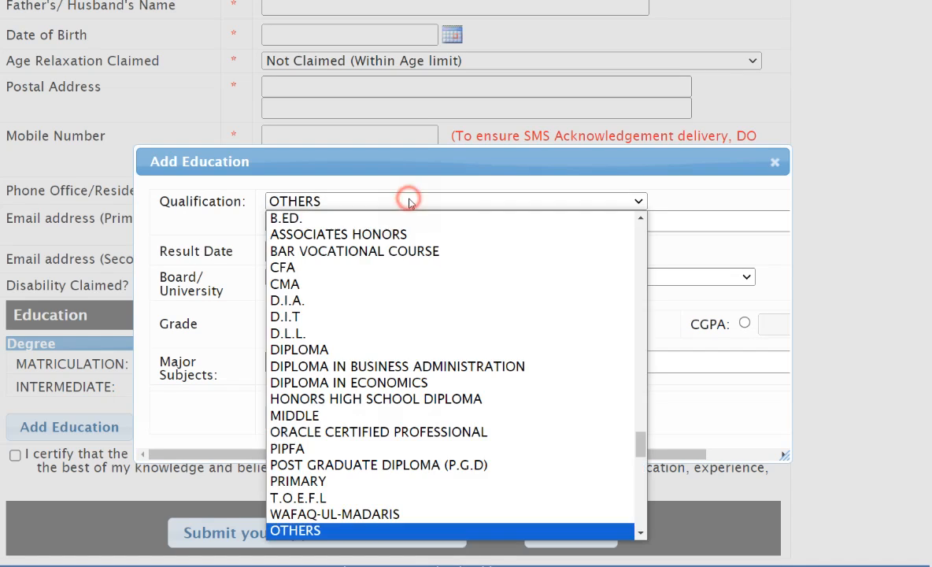
scroll(353, 431, down, 3)
scroll(354, 423, down, 3)
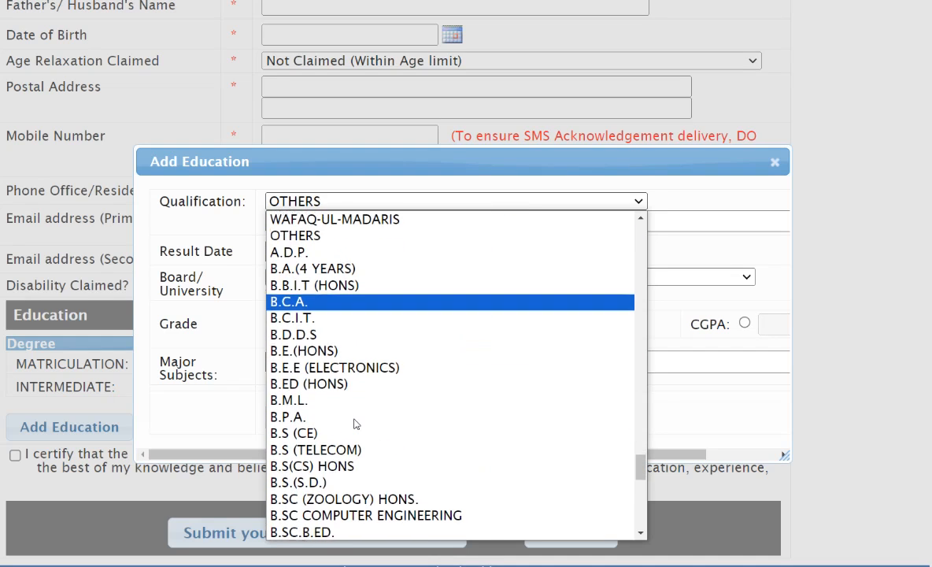
scroll(355, 423, down, 3)
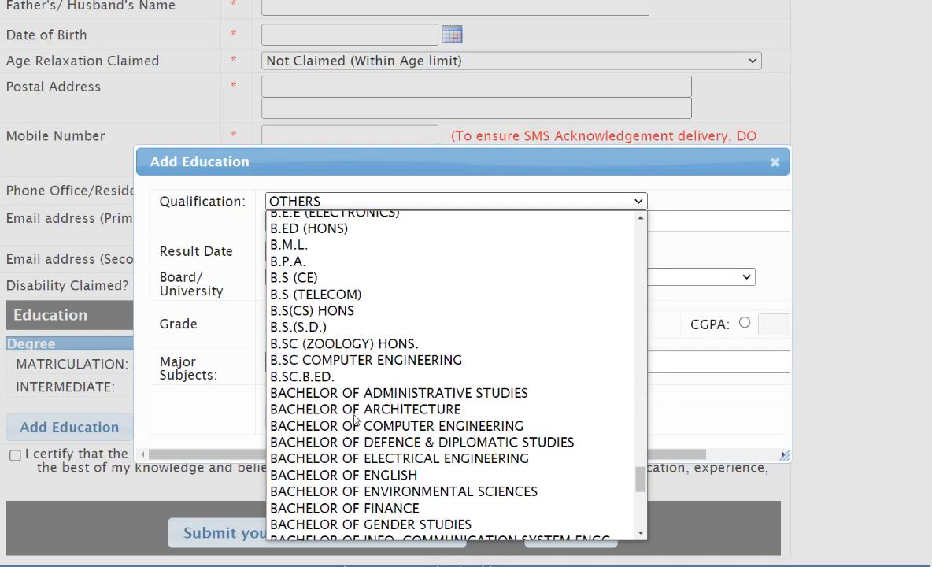
click(354, 312)
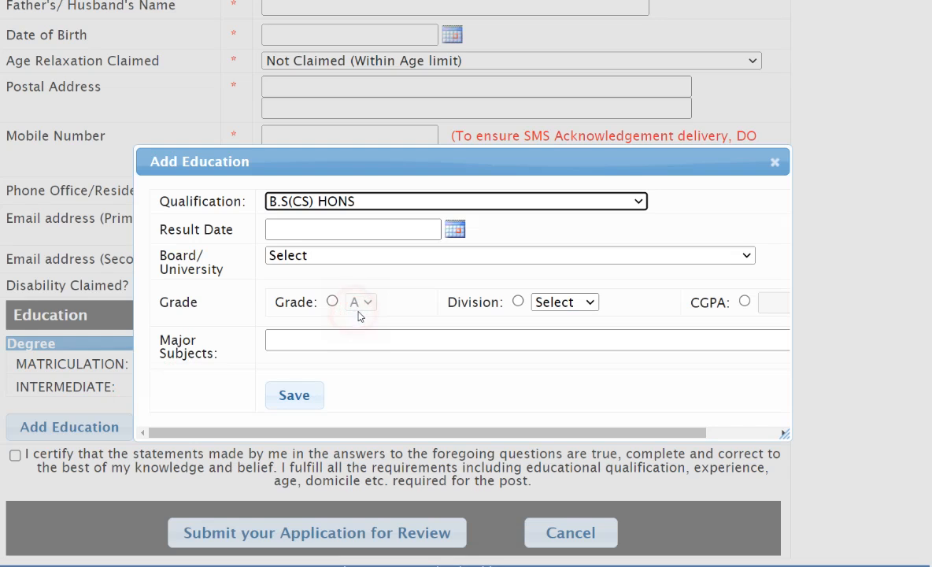
- Set the result date of the B.S(CS) HONS entry to 3 January 2023
click(447, 229)
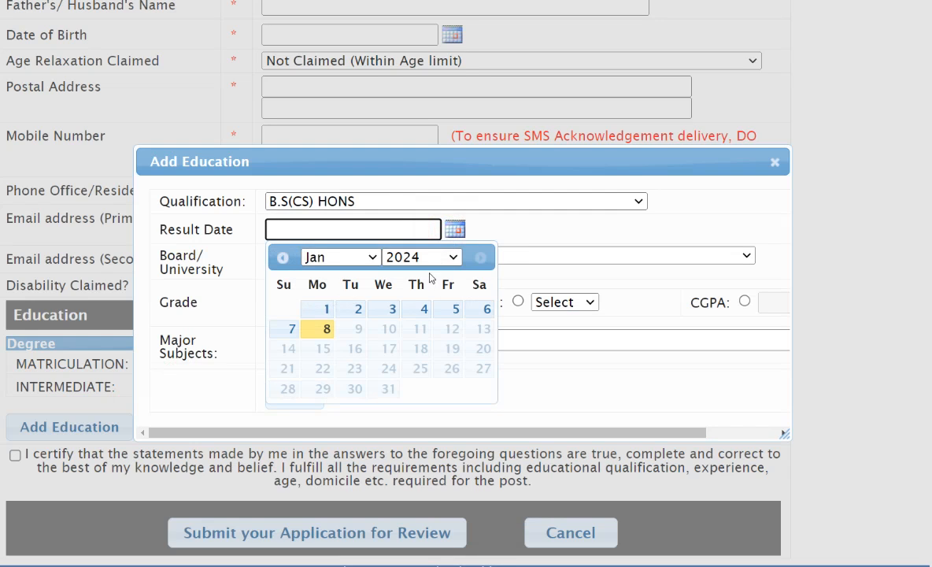
click(430, 257)
click(425, 222)
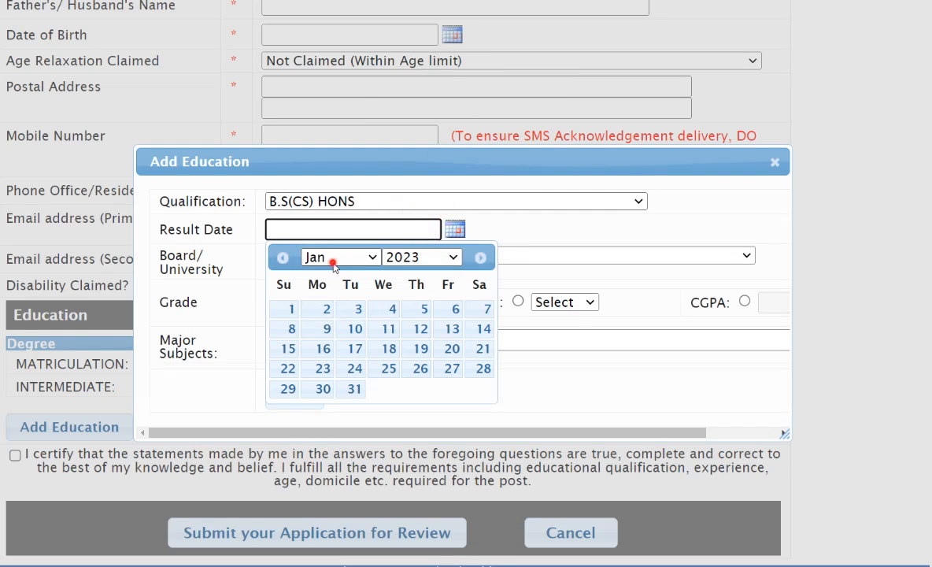
click(308, 257)
click(308, 260)
click(354, 312)
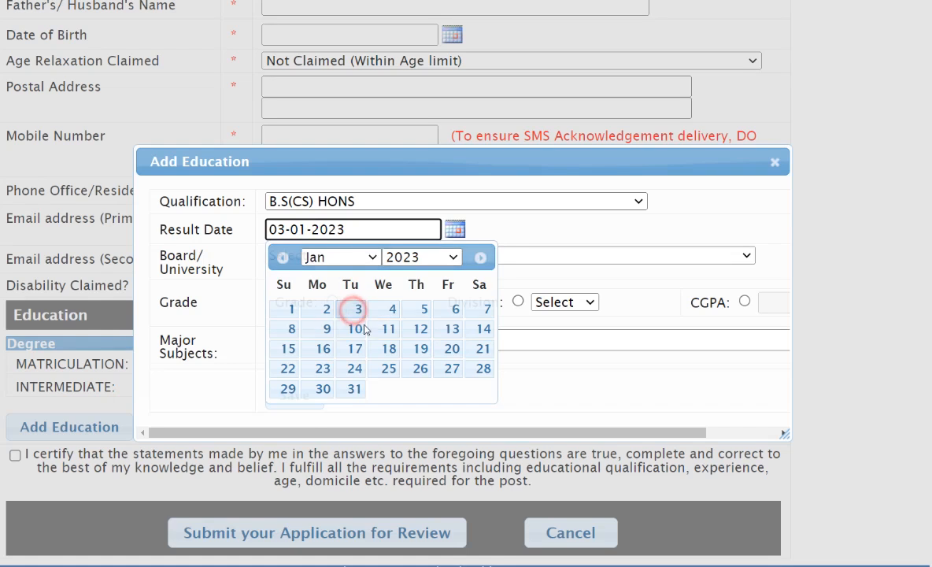
- Set the university to Islamia University, Bahawalpur and choose CGPA as the grading type for the B.S(CS) HONS entry
click(321, 263)
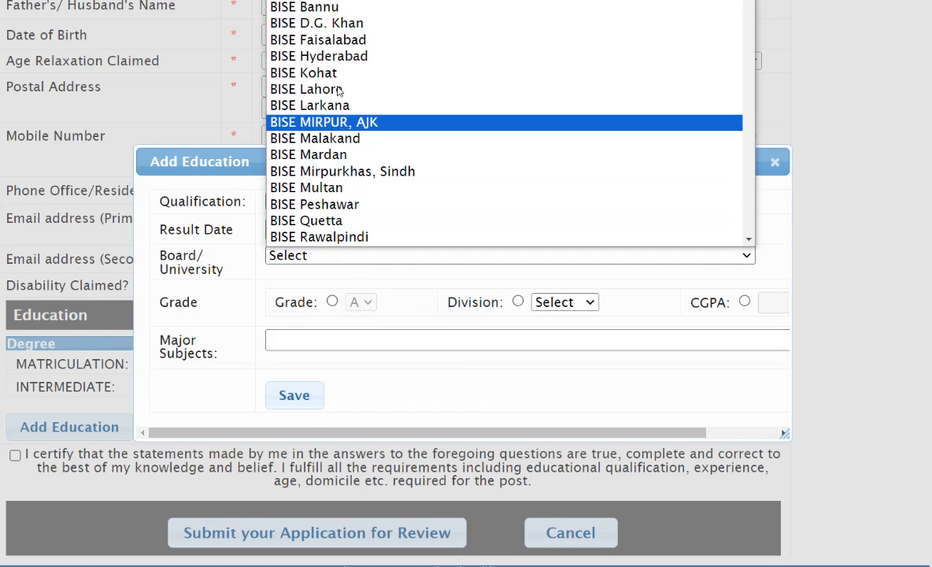
scroll(346, 184, down, 4)
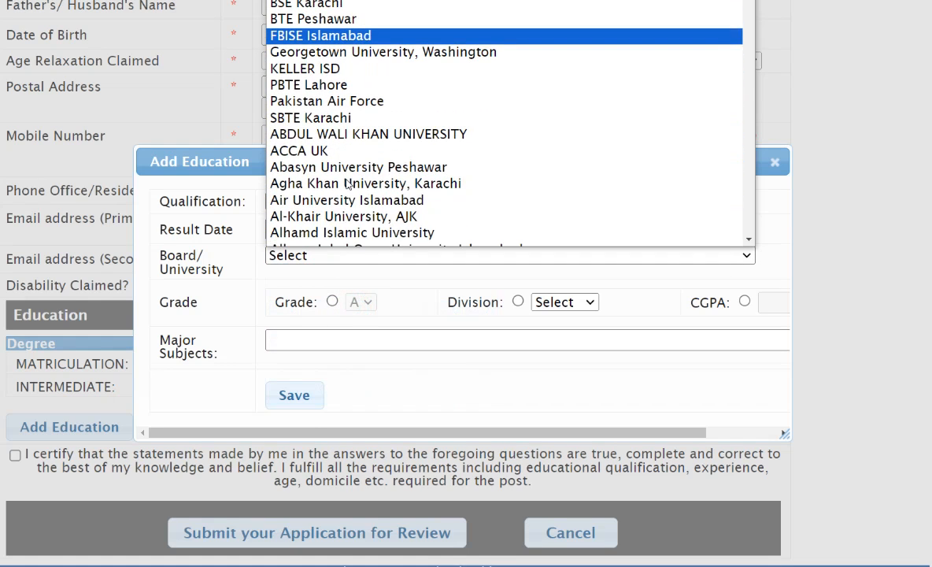
scroll(346, 189, down, 10)
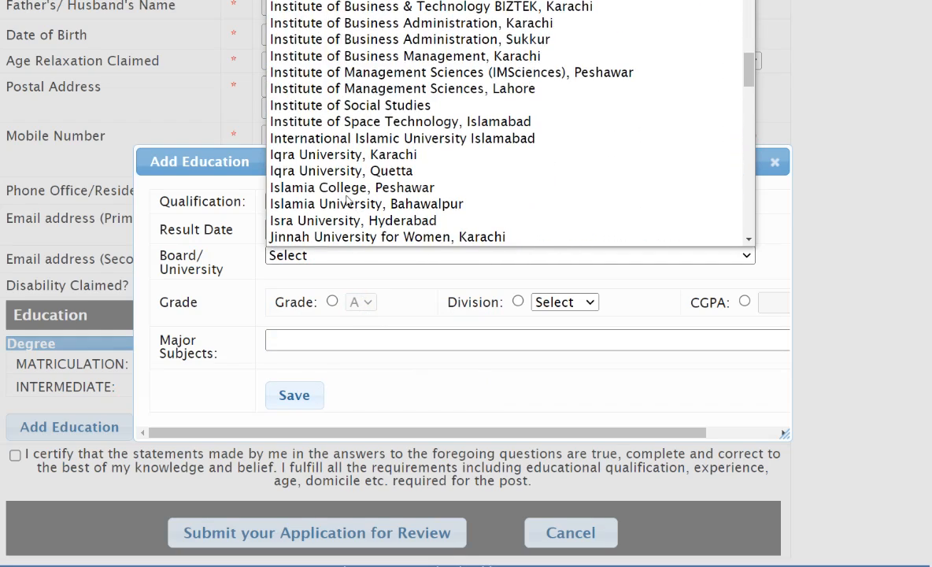
scroll(346, 201, down, 3)
scroll(350, 202, up, 3)
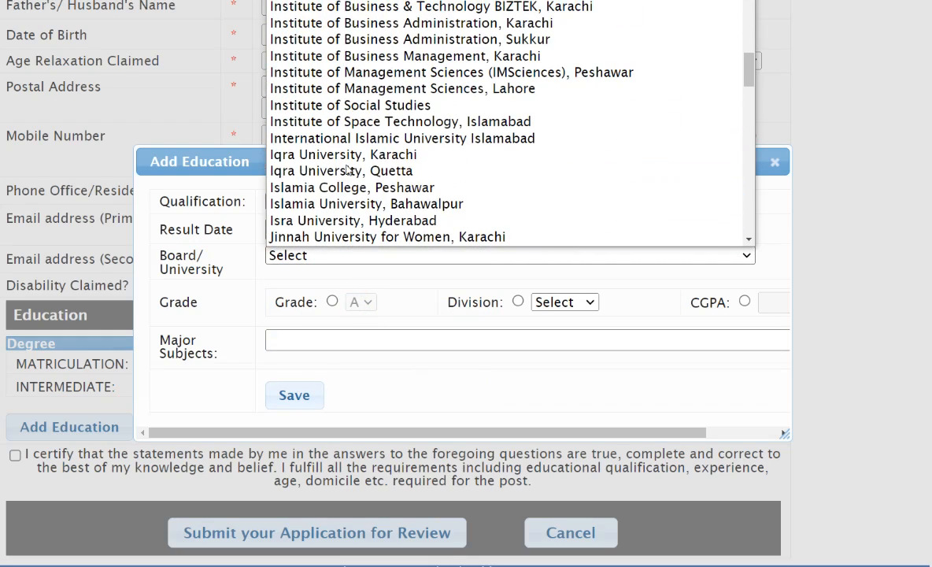
click(376, 206)
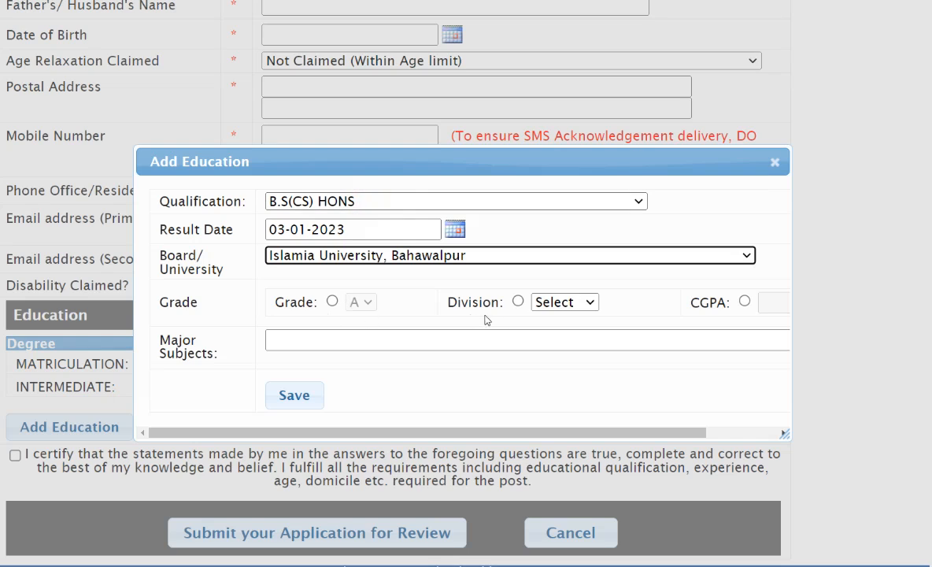
click(744, 302)
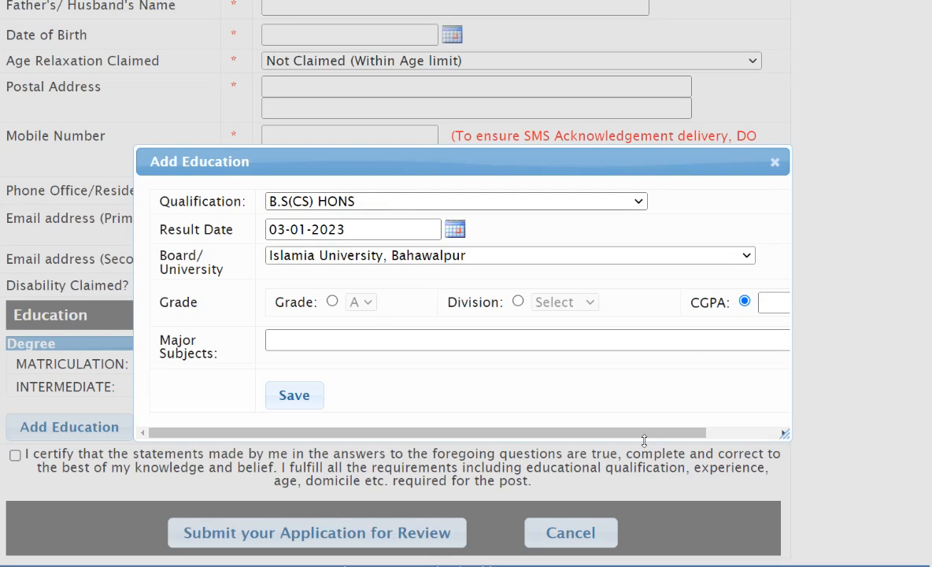
- Enter a CGPA of 3.58 and the major subject computer for the B.S(CS) HONS entry, and save it
drag(647, 432, 718, 430)
click(680, 300)
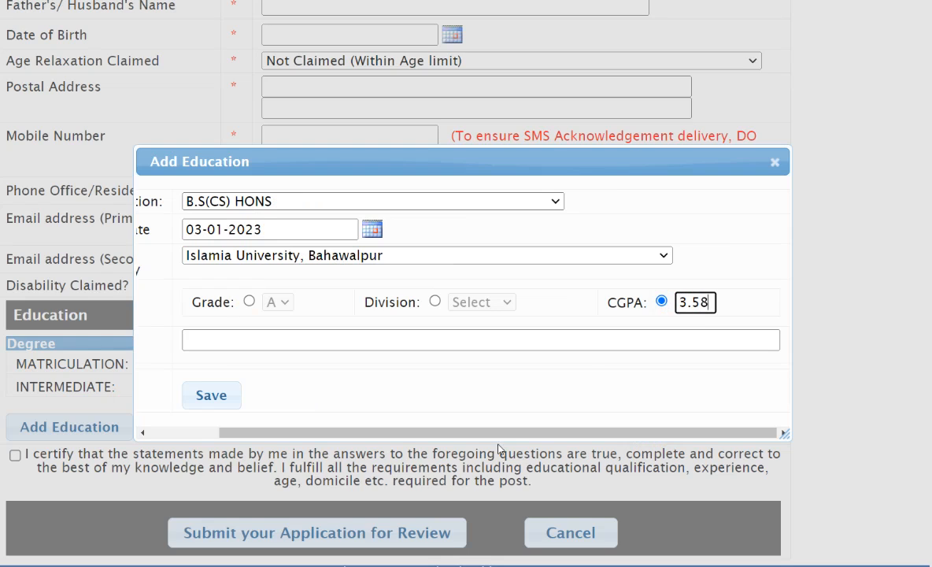
drag(507, 430, 439, 431)
click(330, 344)
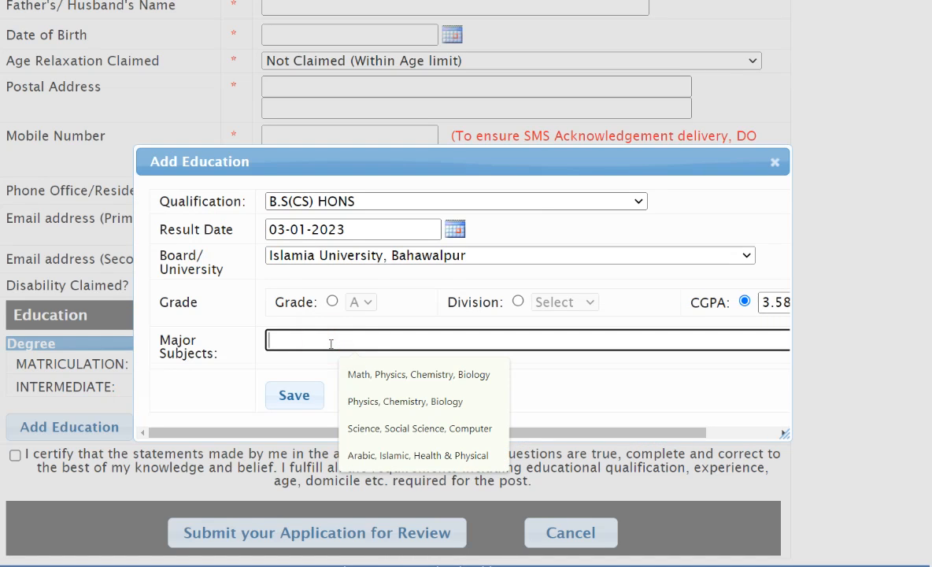
text(computer)
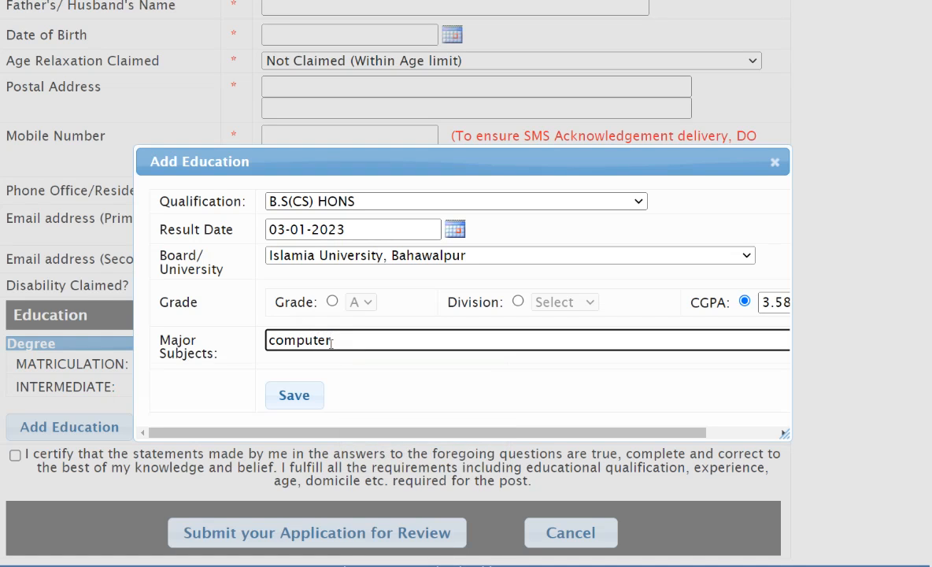
click(307, 400)
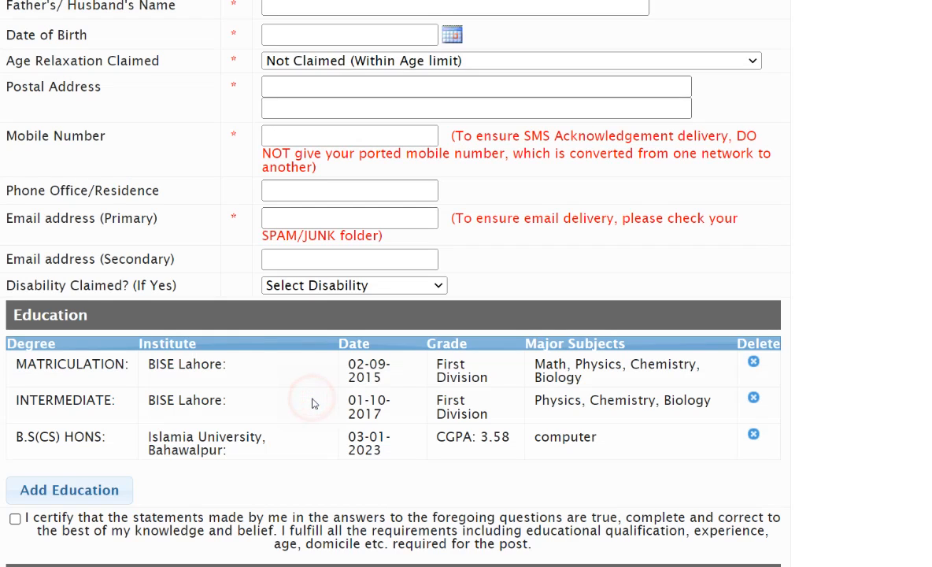
- Accept the certification that the statements are true and submit the application for review
scroll(197, 413, down, 2)
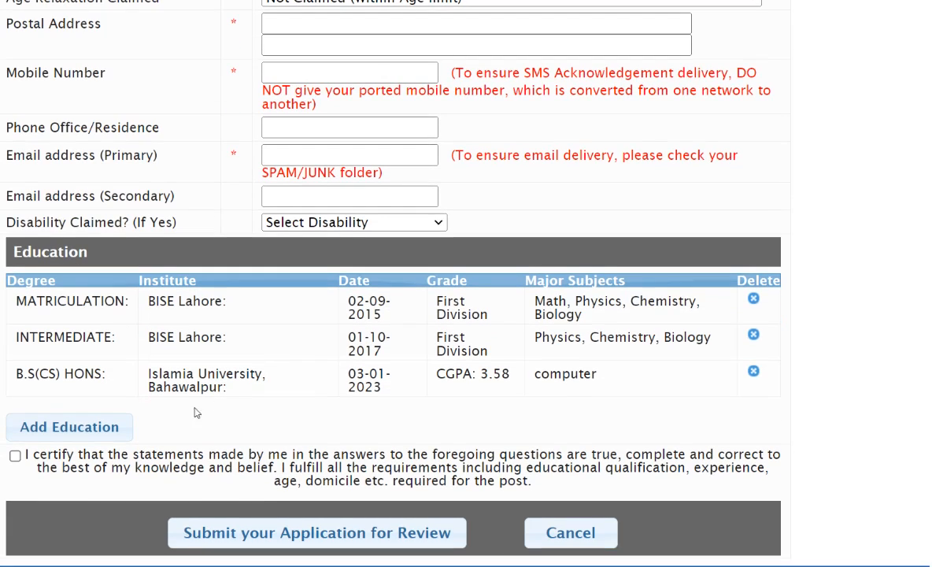
click(15, 457)
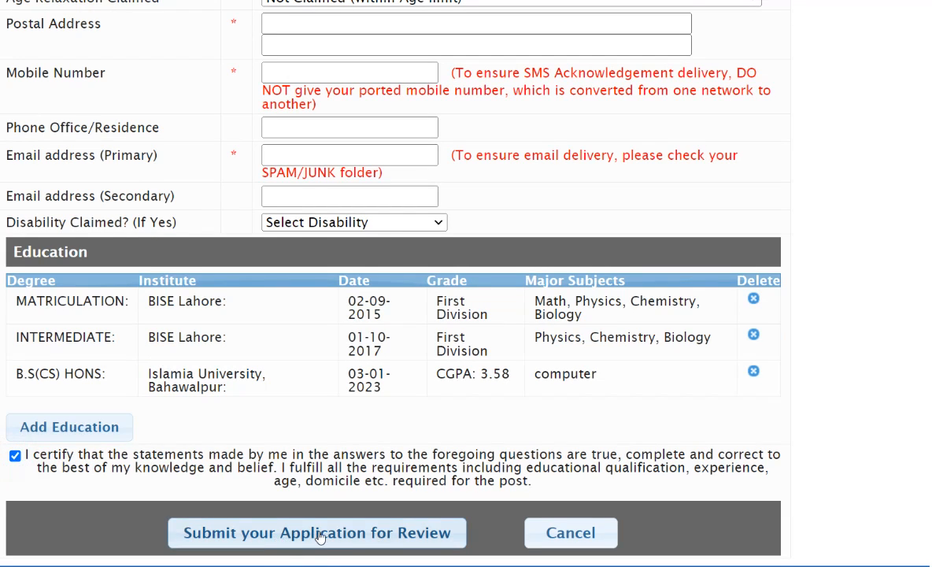
click(411, 543)
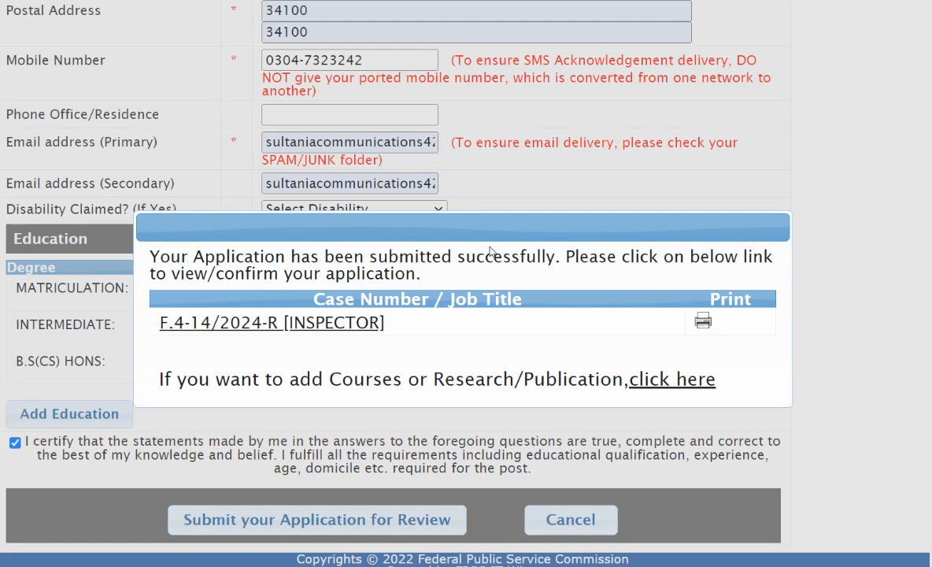
- Read the submission confirmation and the courses or research option, and open the submitted F.4-14/2024-R [INSPECTOR] application
drag(158, 250, 236, 289)
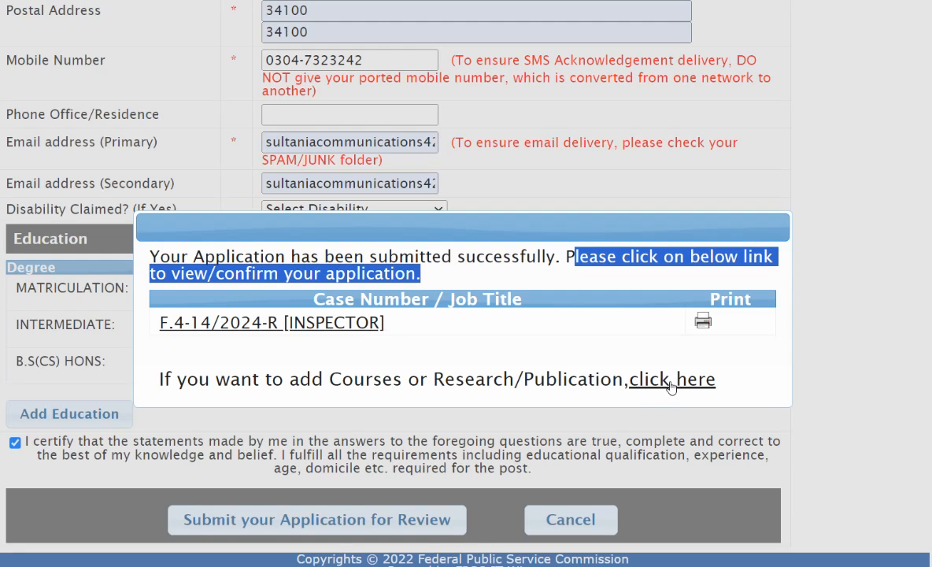
drag(298, 379, 510, 380)
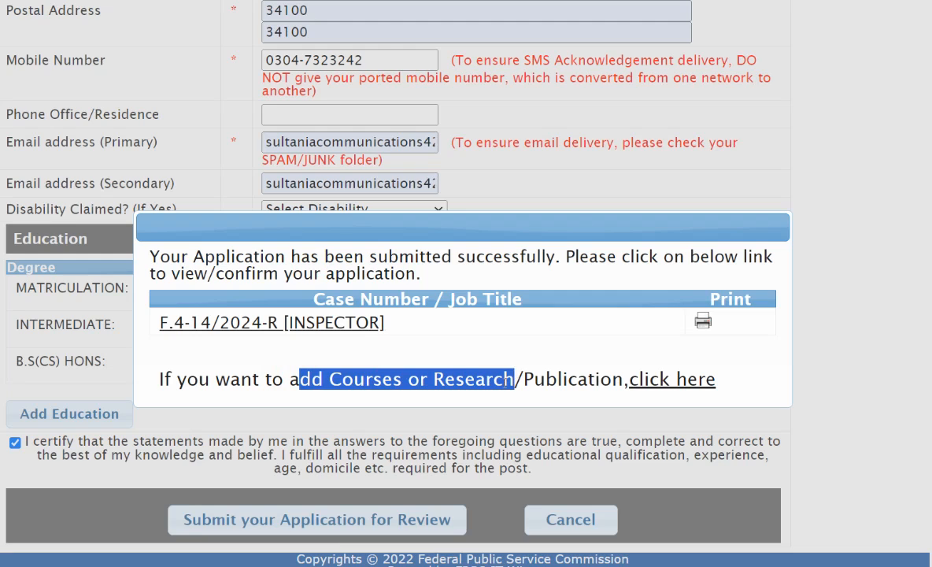
drag(622, 379, 157, 379)
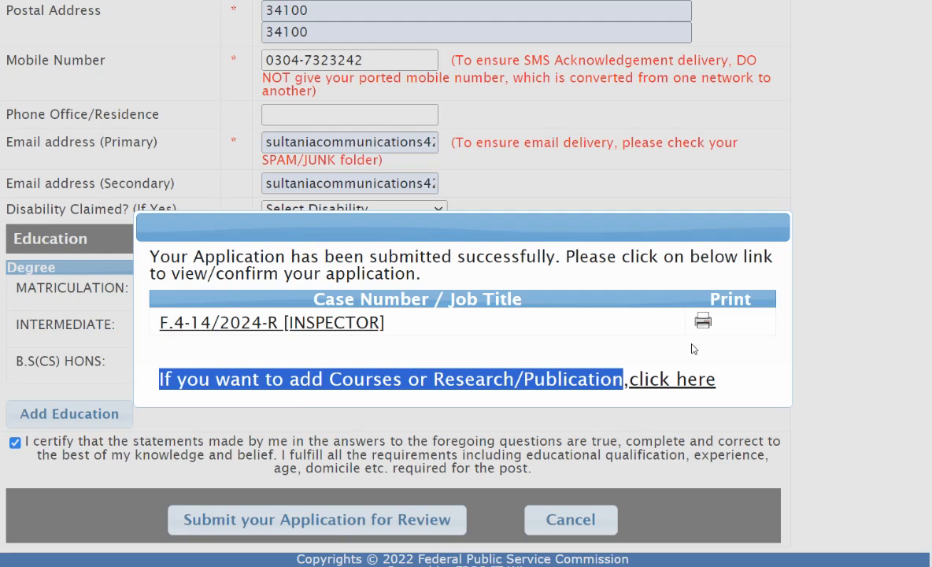
click(308, 323)
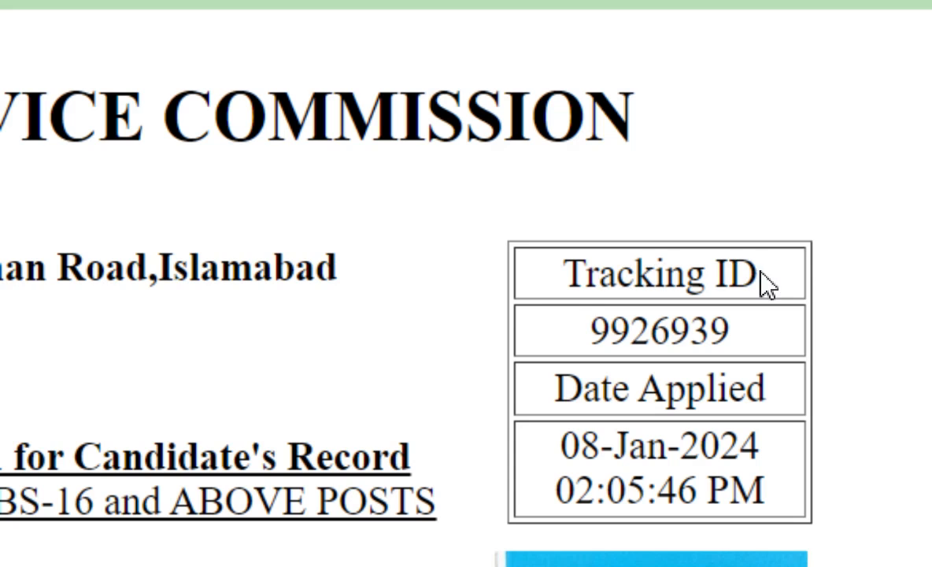
- Examine the tracking ID and the date and time applied on the candidate's record copy
drag(759, 269, 562, 266)
drag(732, 329, 596, 327)
drag(784, 375, 481, 356)
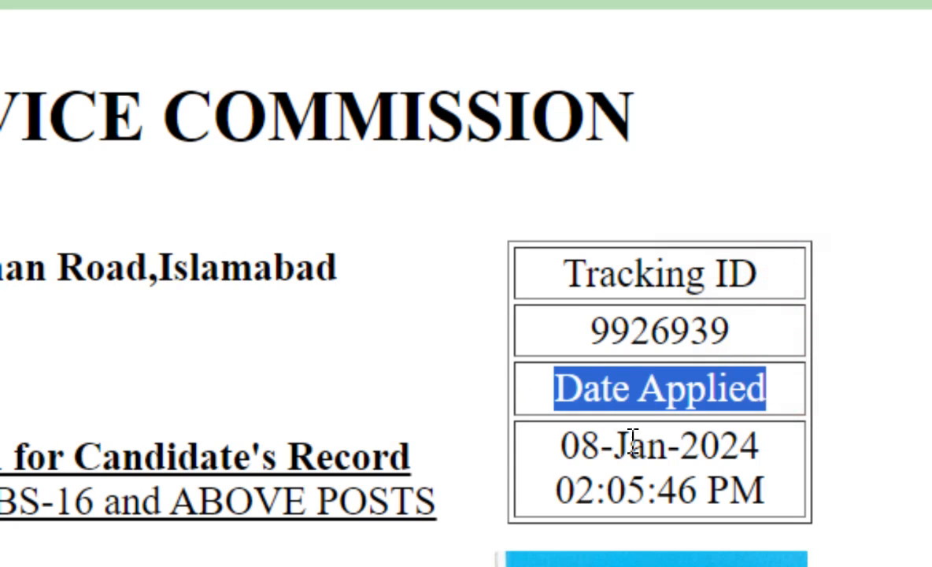
click(768, 447)
drag(760, 454, 558, 446)
drag(770, 485, 564, 488)
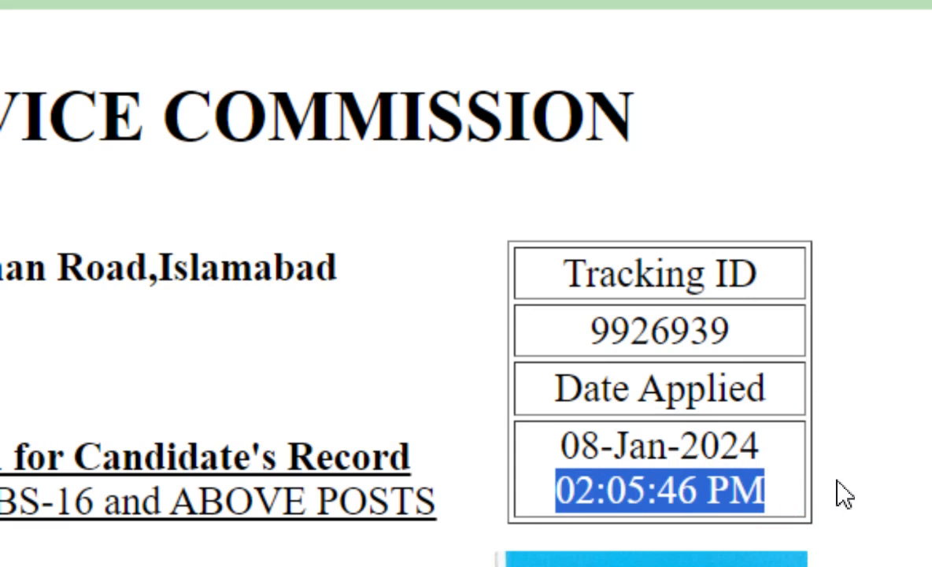
click(818, 473)
- Copy the tracking ID number from the candidate's record copy
triple_click(571, 279)
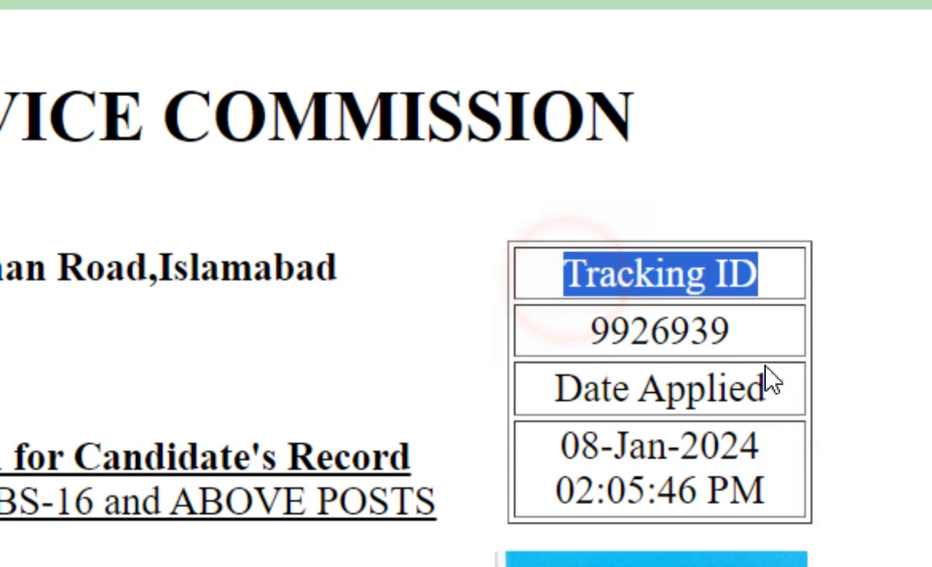
double_click(732, 340)
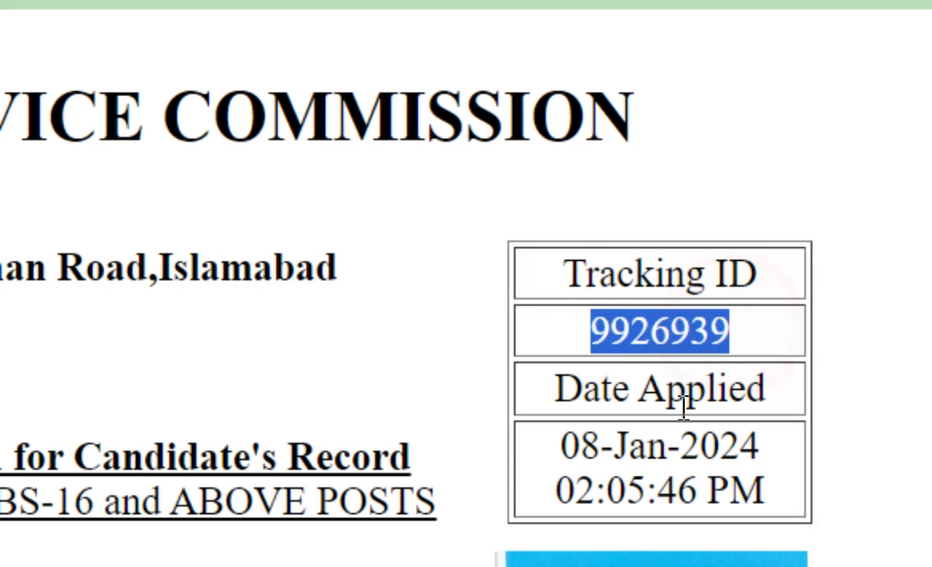
right_click(660, 329)
click(780, 374)
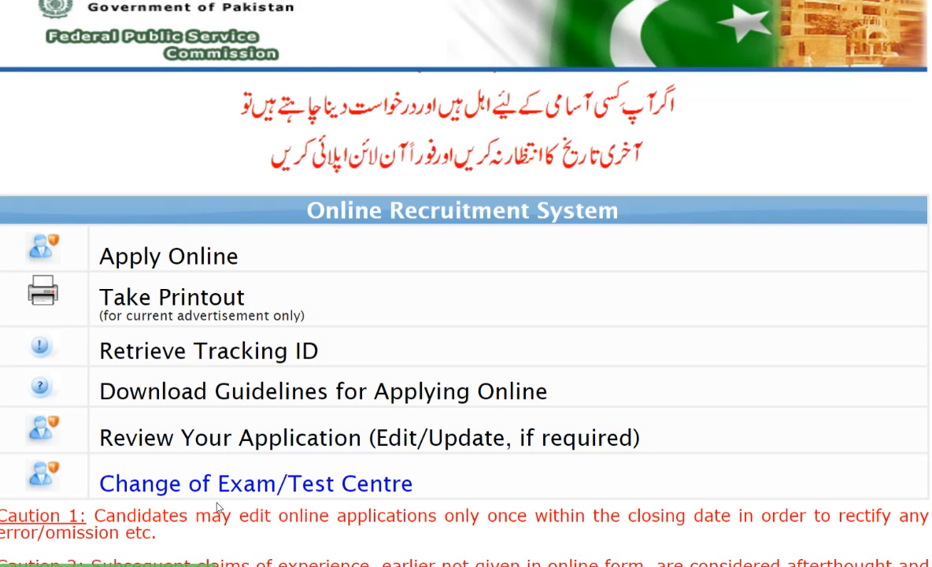
- Open the review form for submitted applications from the Online Recruitment System and paste the copied tracking ID into it
click(293, 443)
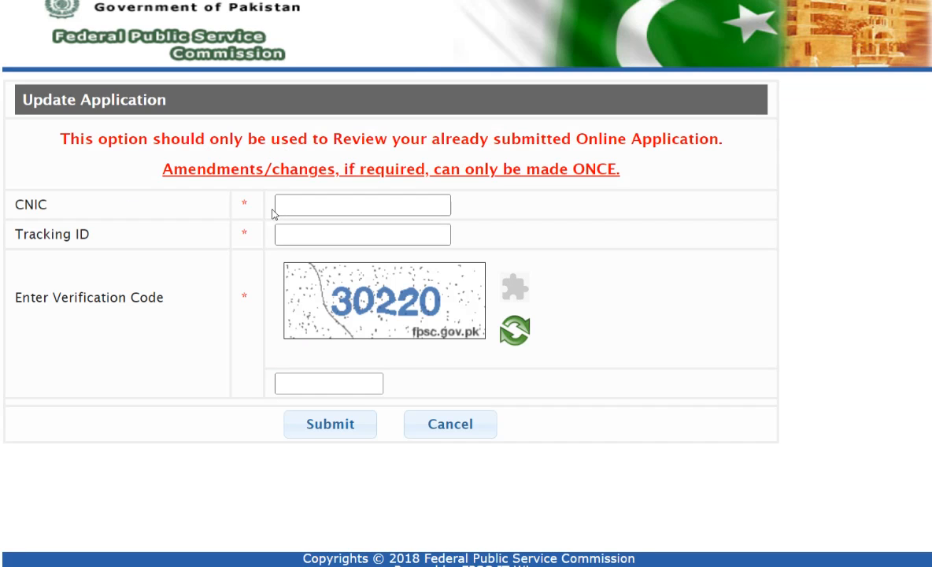
click(284, 236)
right_click(285, 241)
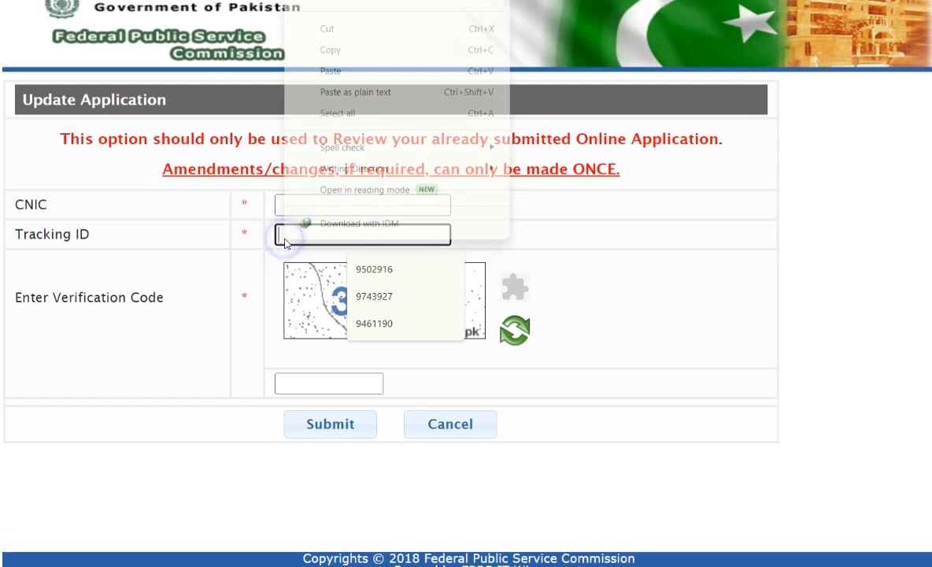
click(413, 72)
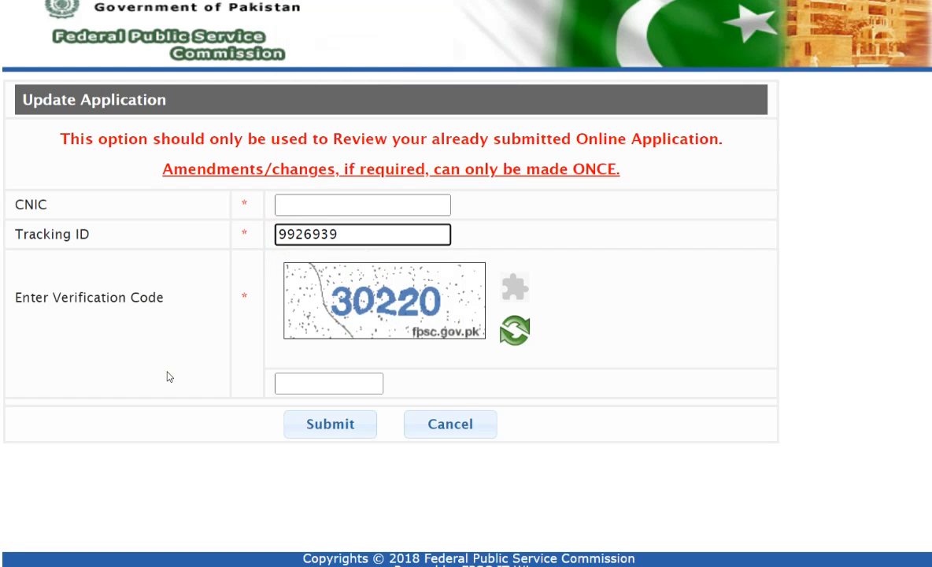
drag(16, 204, 172, 202)
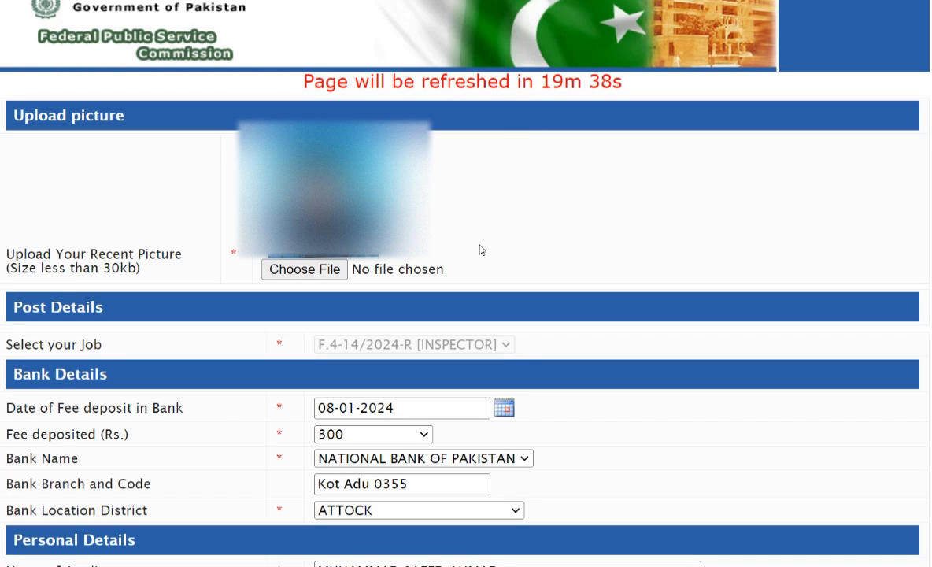
- Examine the picture upload, bank details and personal details that can be edited in the submitted application
drag(14, 253, 172, 276)
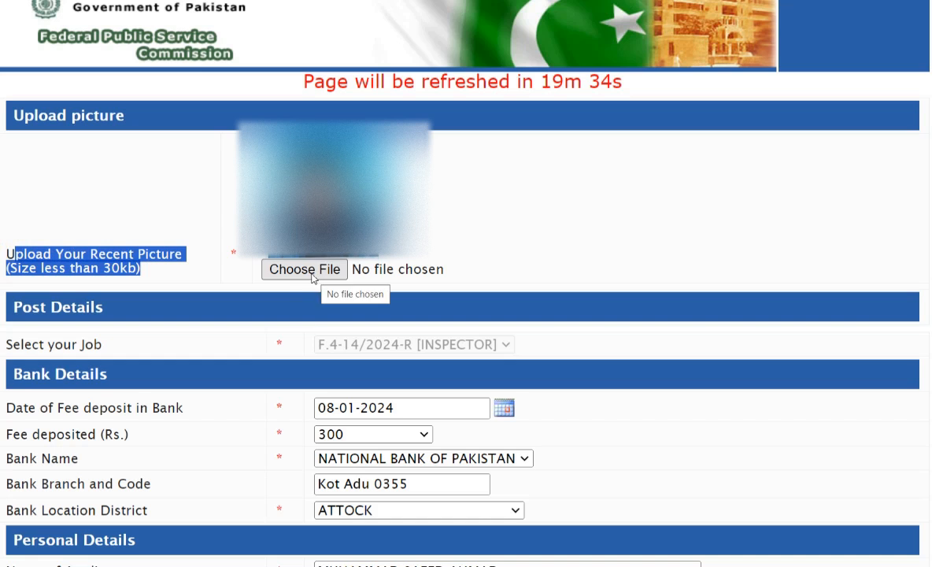
drag(28, 407, 157, 523)
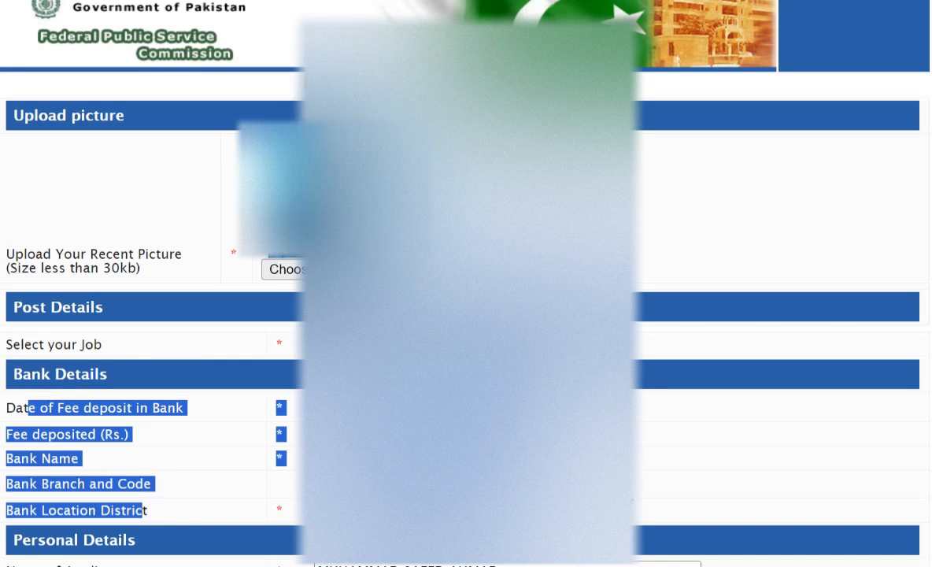
click(419, 511)
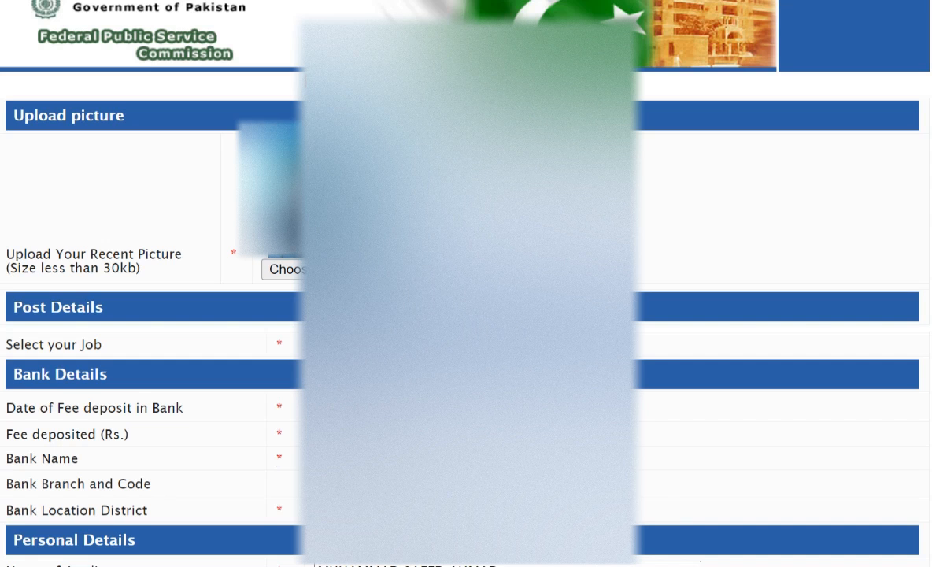
scroll(235, 343, down, 6)
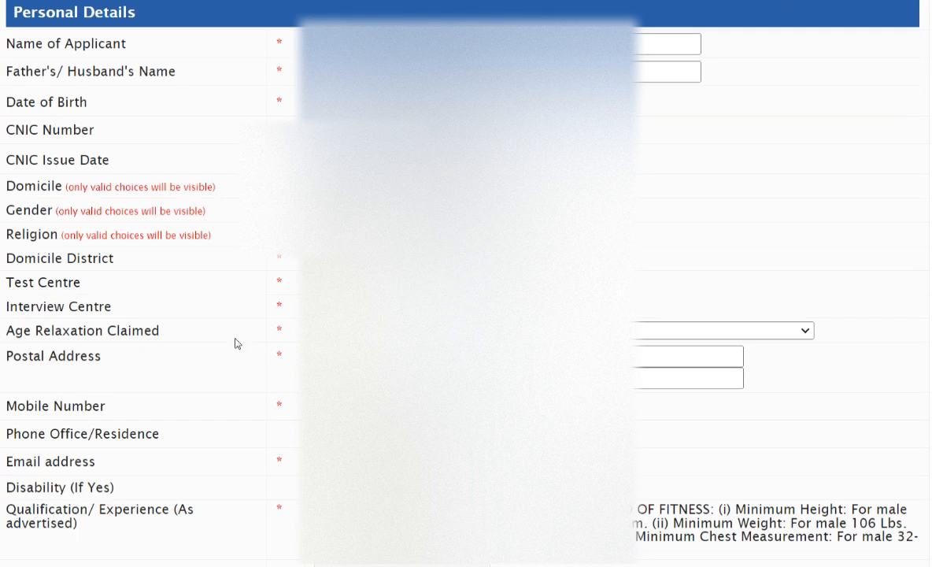
drag(35, 44, 131, 362)
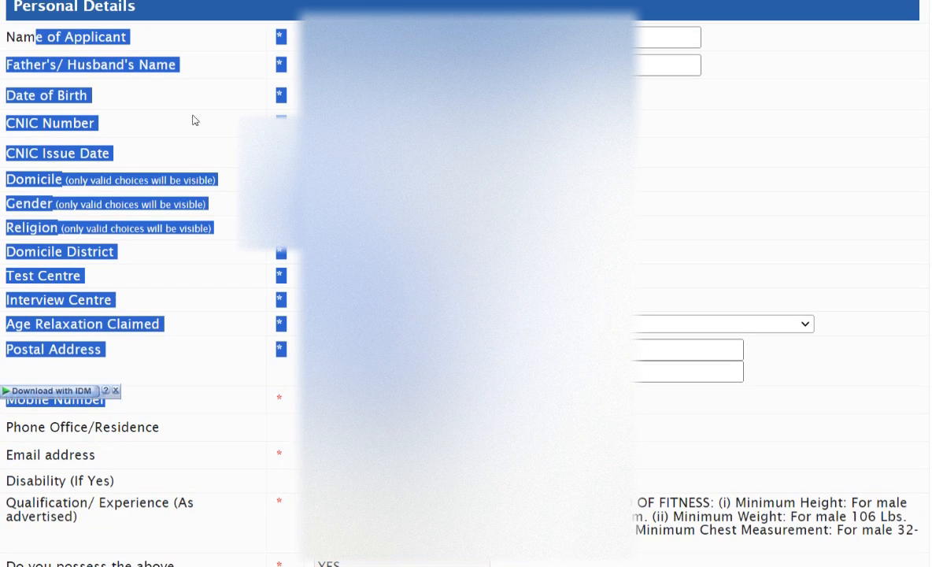
click(817, 168)
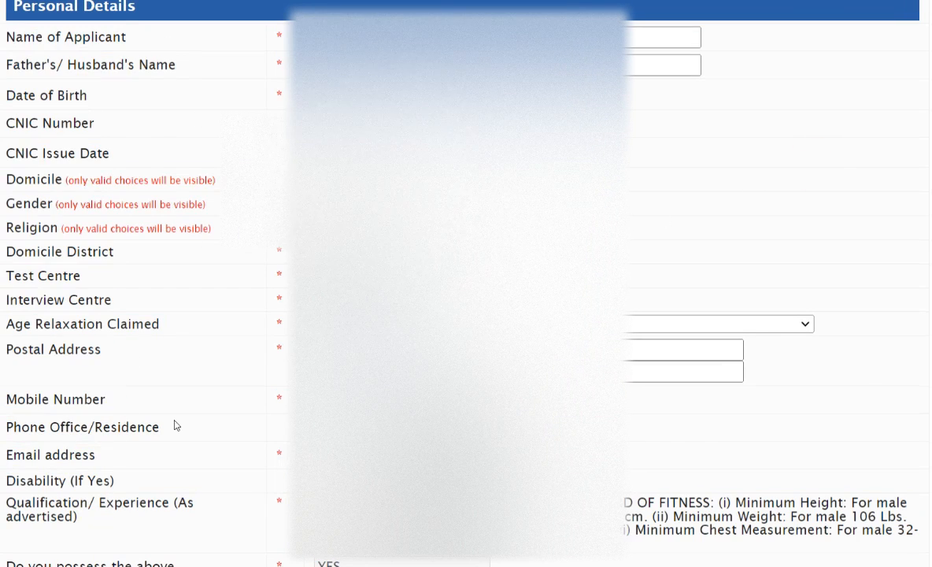
scroll(177, 425, down, 5)
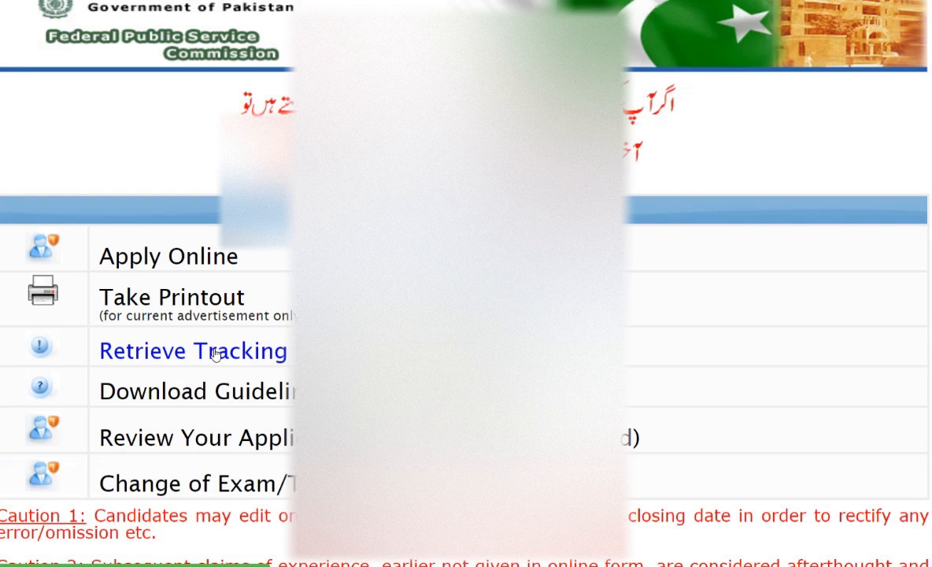
- Open the Retrieve Tracking ID form and check which details it requires
click(214, 352)
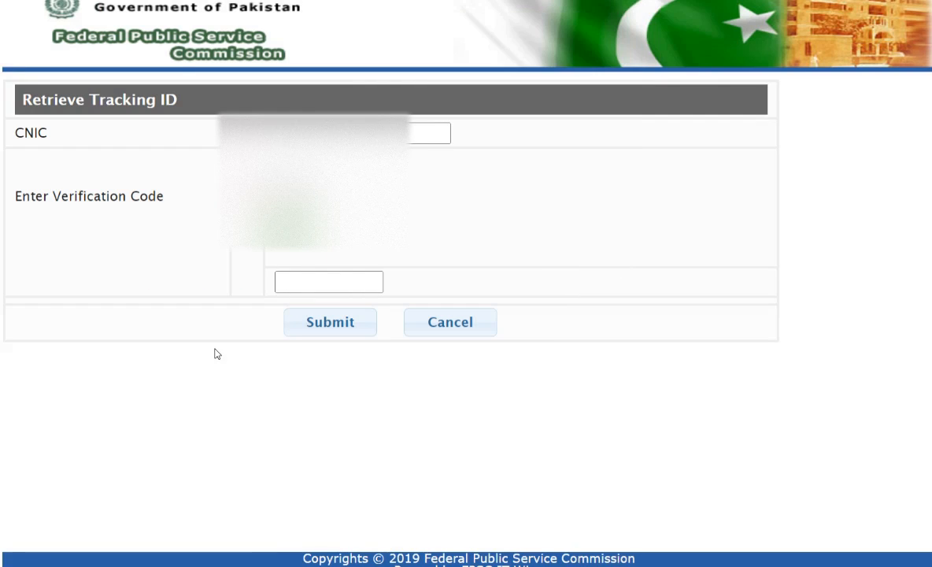
drag(14, 130, 62, 136)
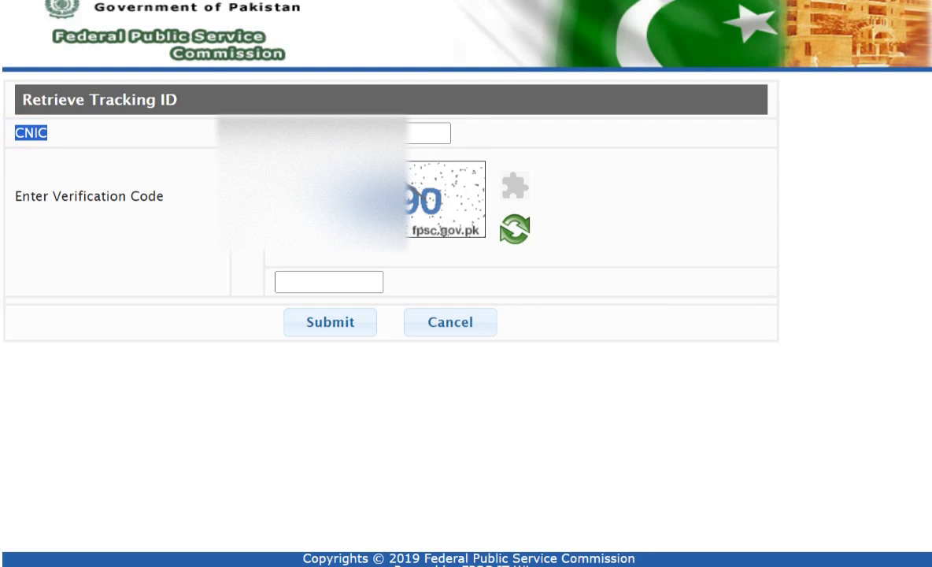
click(417, 329)
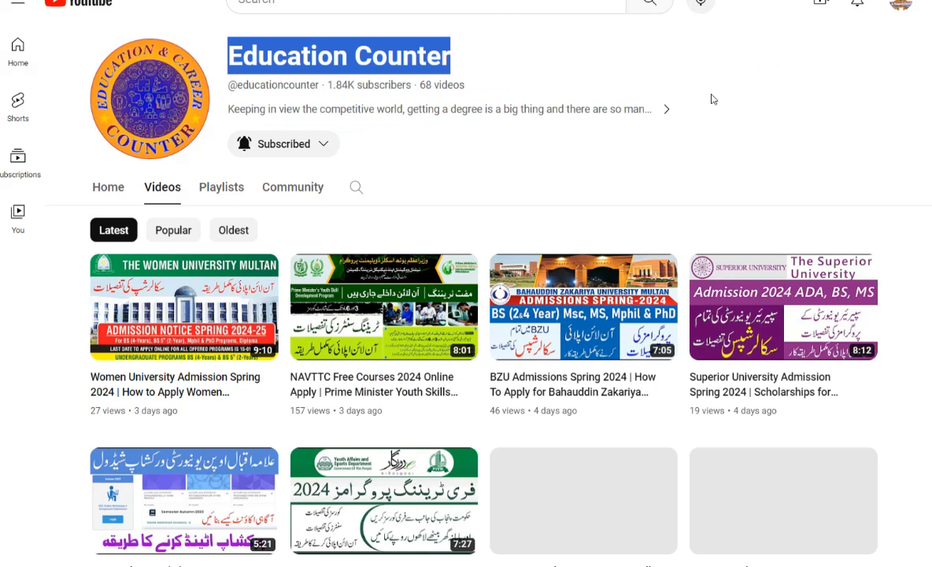
- Browse the list of latest videos on the Education Counter YouTube channel
click(725, 90)
scroll(400, 202, down, 3)
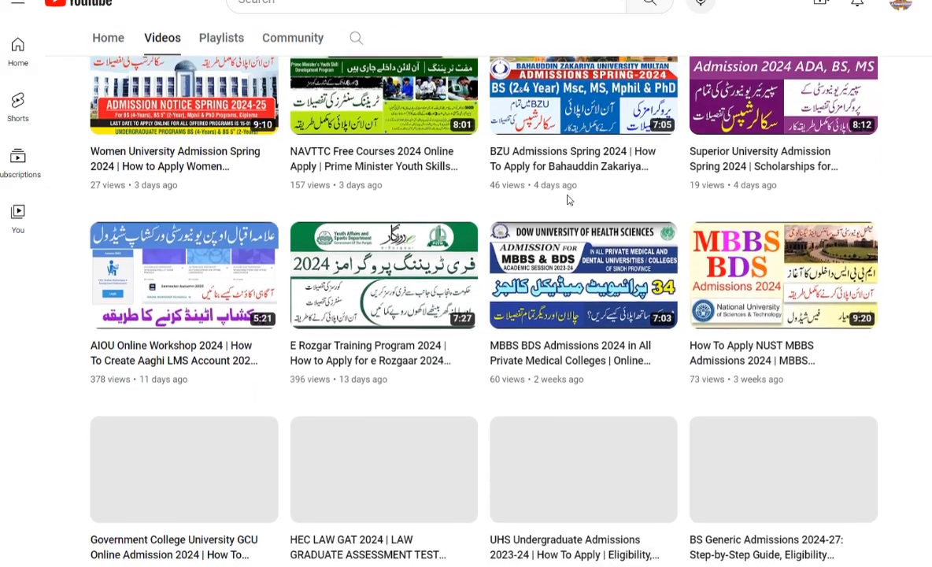
scroll(499, 260, up, 3)
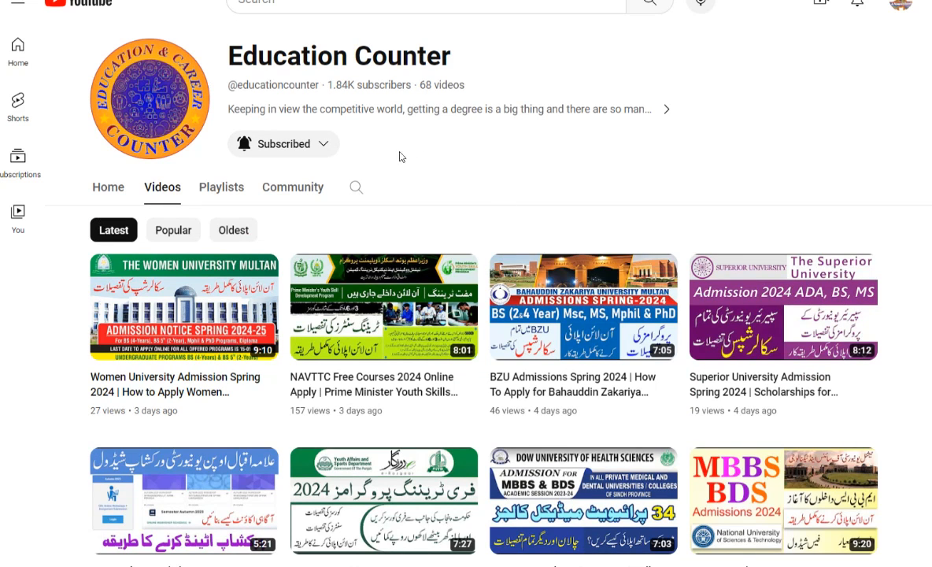
drag(391, 147, 311, 150)
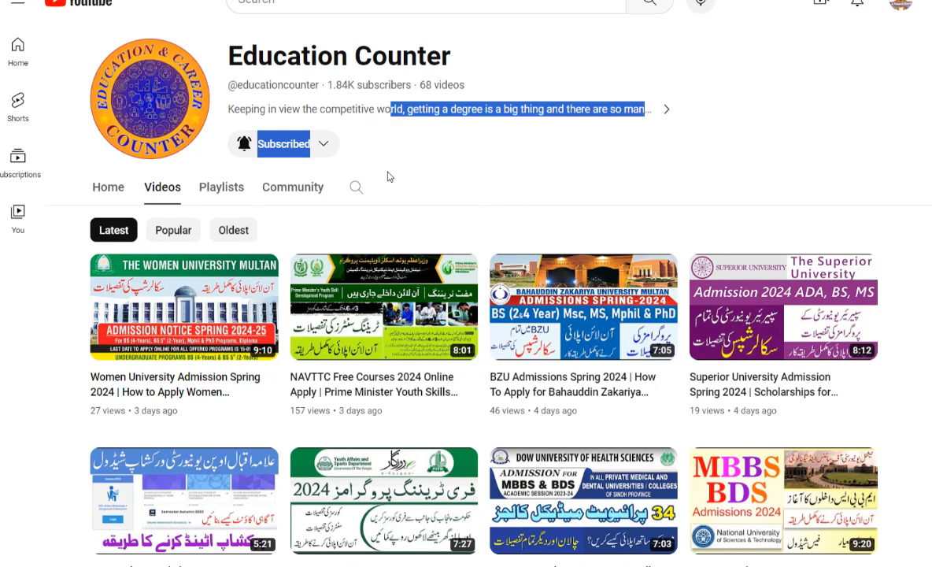
scroll(388, 172, down, 1)
click(702, 78)
scroll(450, 169, down, 4)
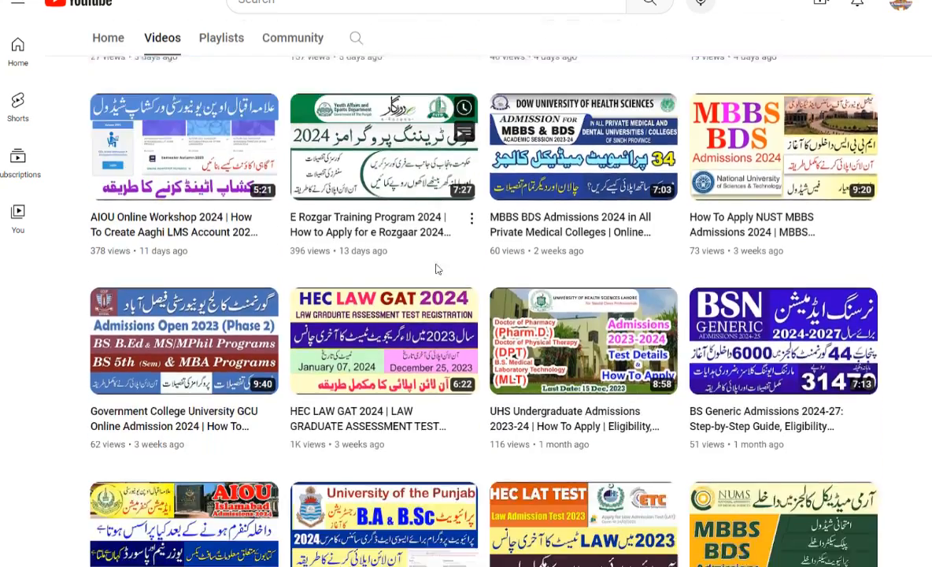
scroll(437, 269, down, 5)
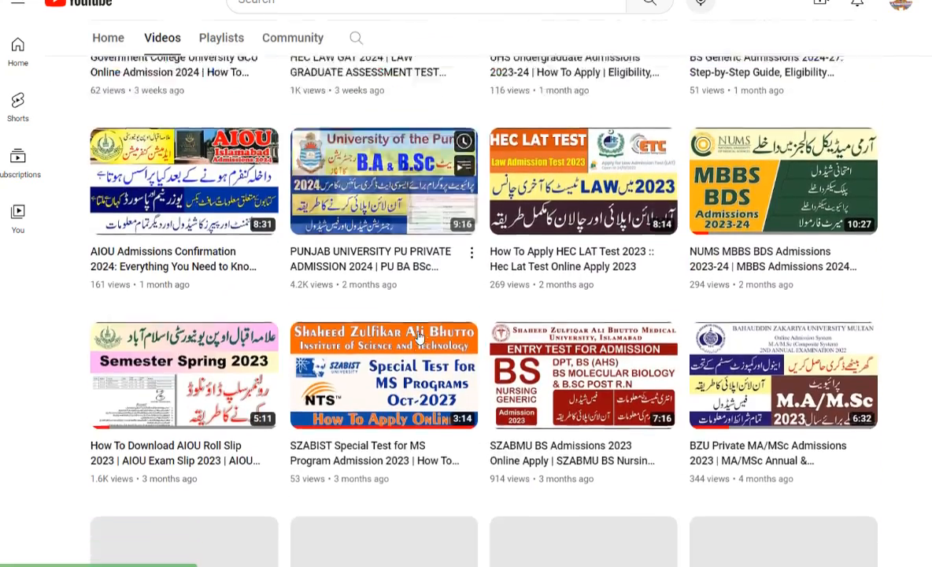
scroll(419, 336, up, 6)
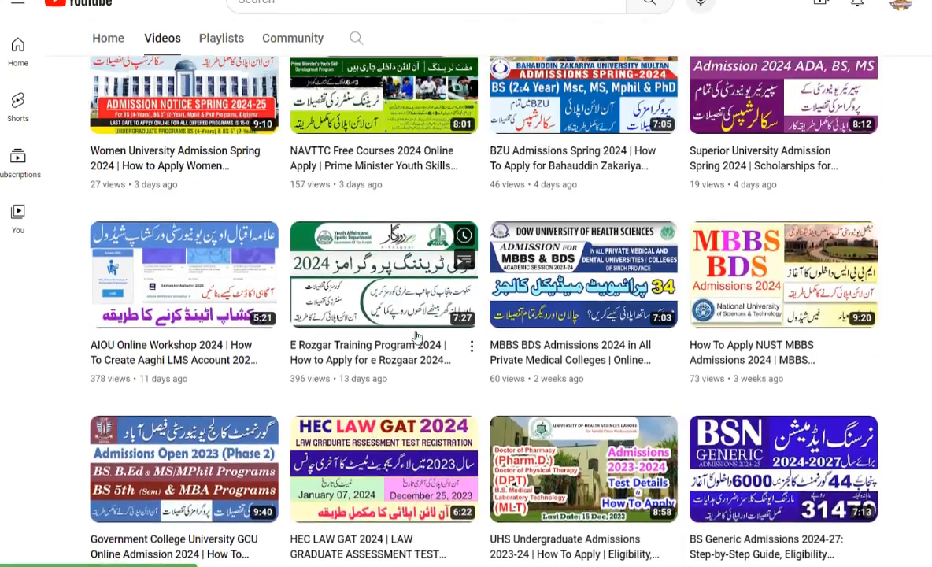
scroll(417, 337, up, 3)
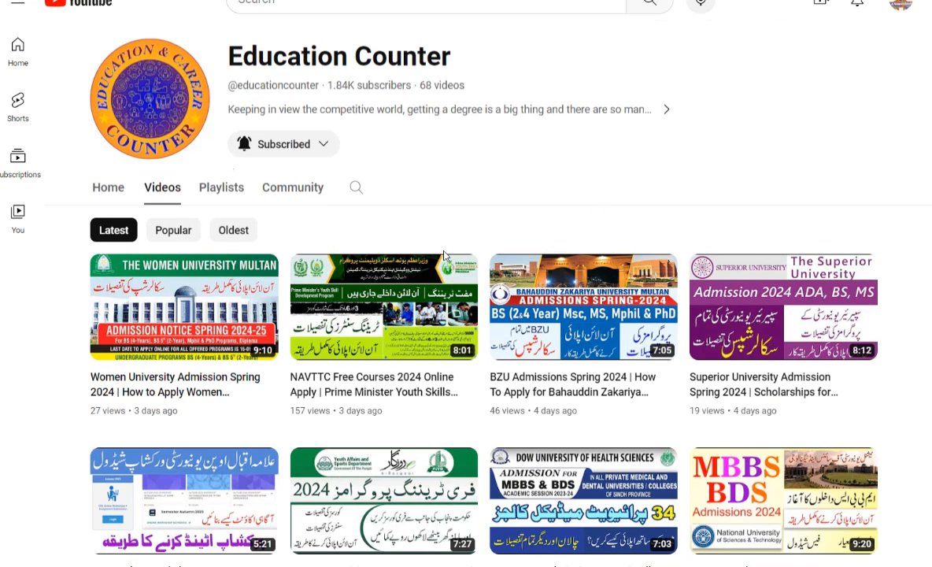